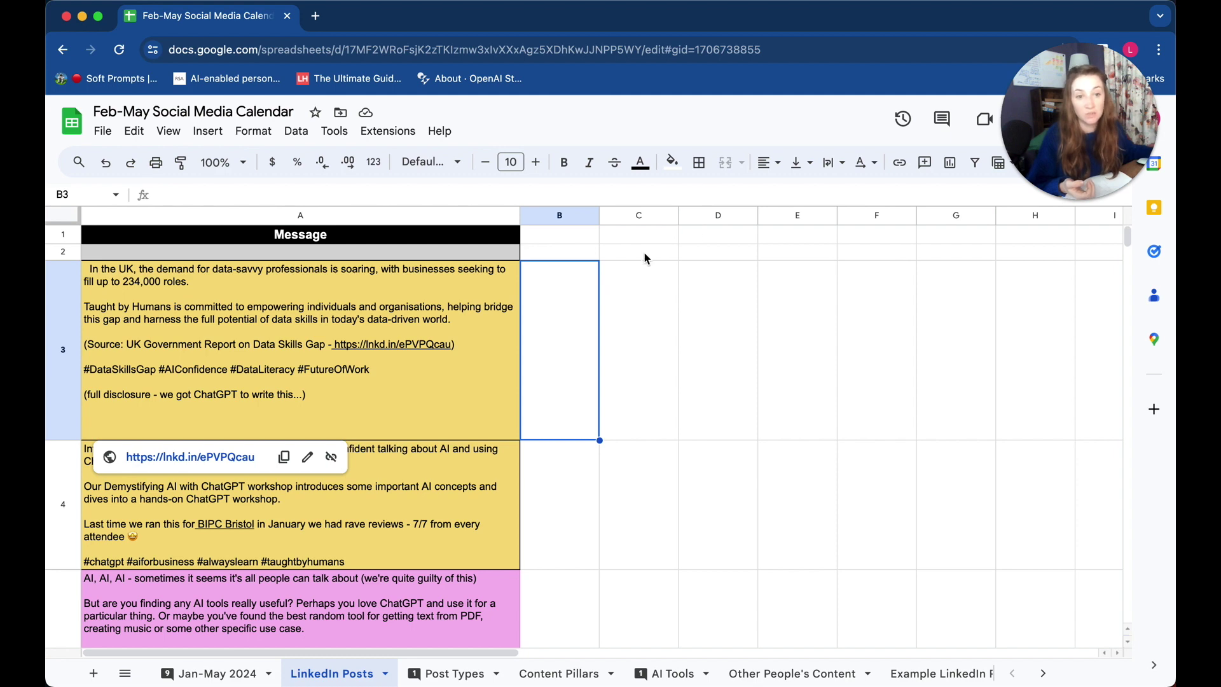
Enter the number 200 in cell C1
click(654, 238)
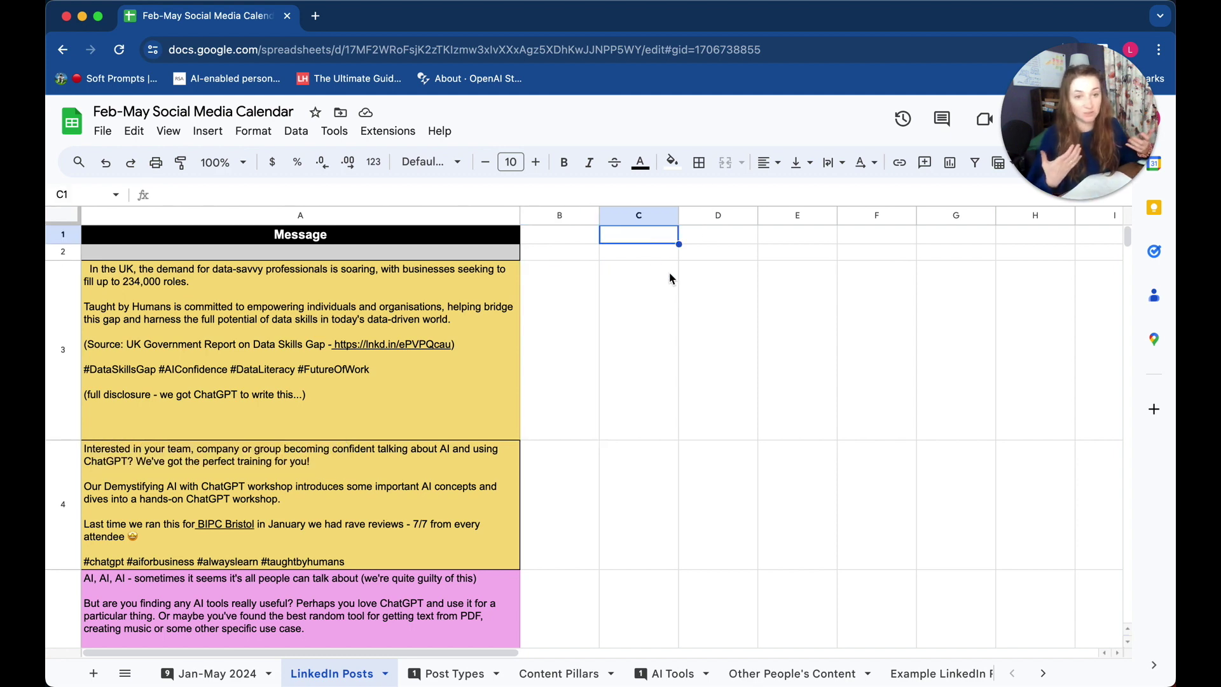
text(200)
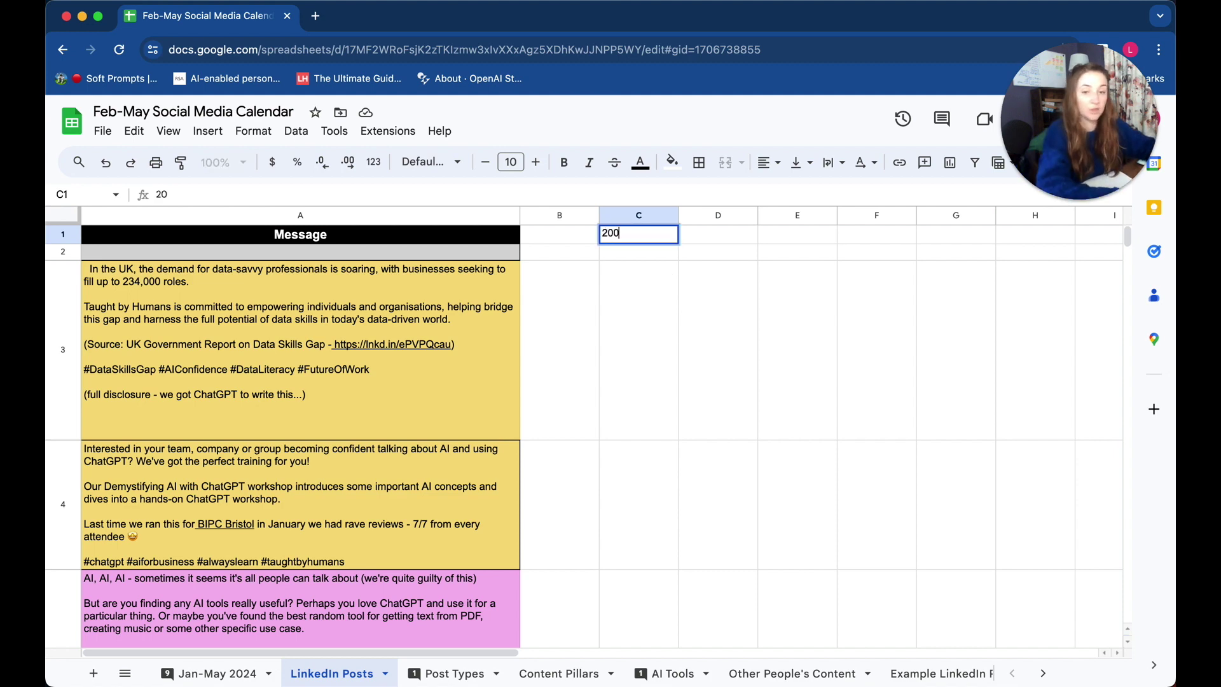
key(Return)
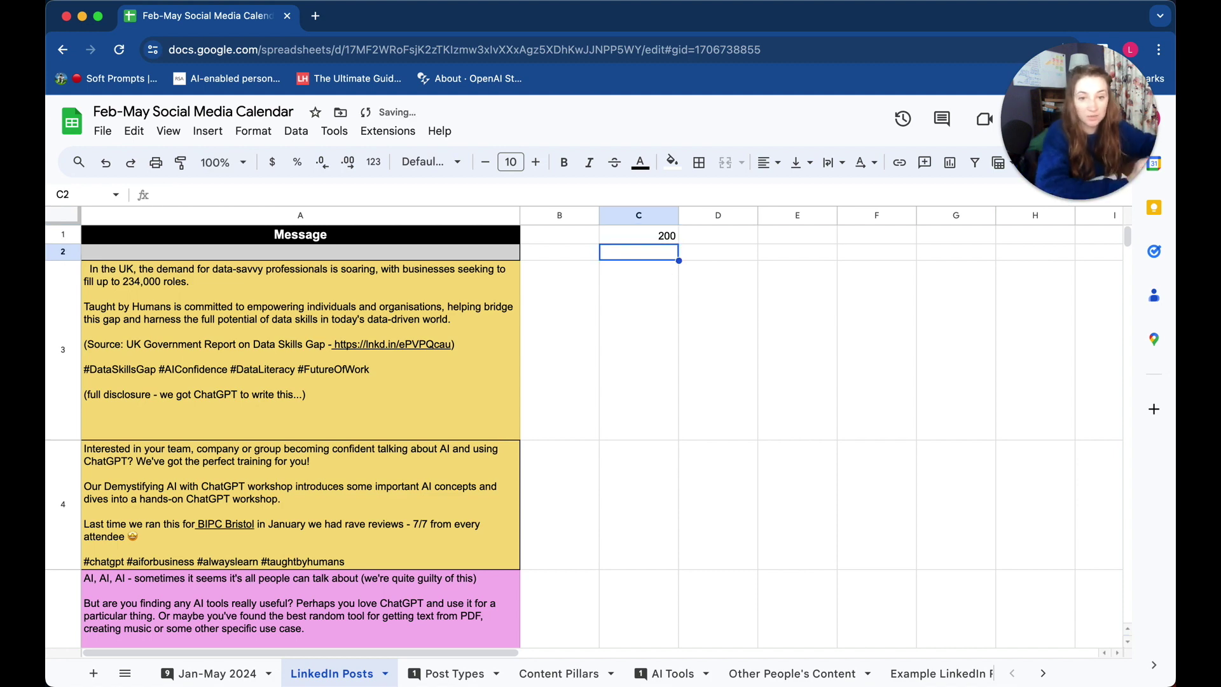
Enter the text value 200r in cell C2, directly below the number 200
click(638, 236)
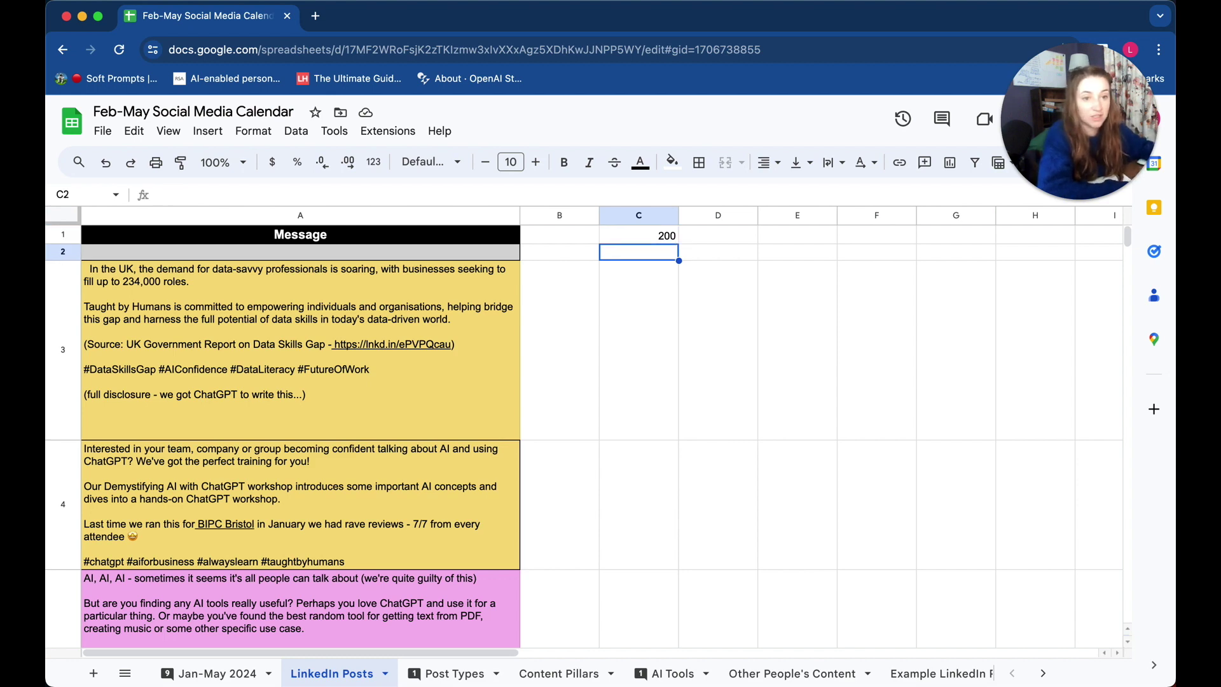
click(639, 252)
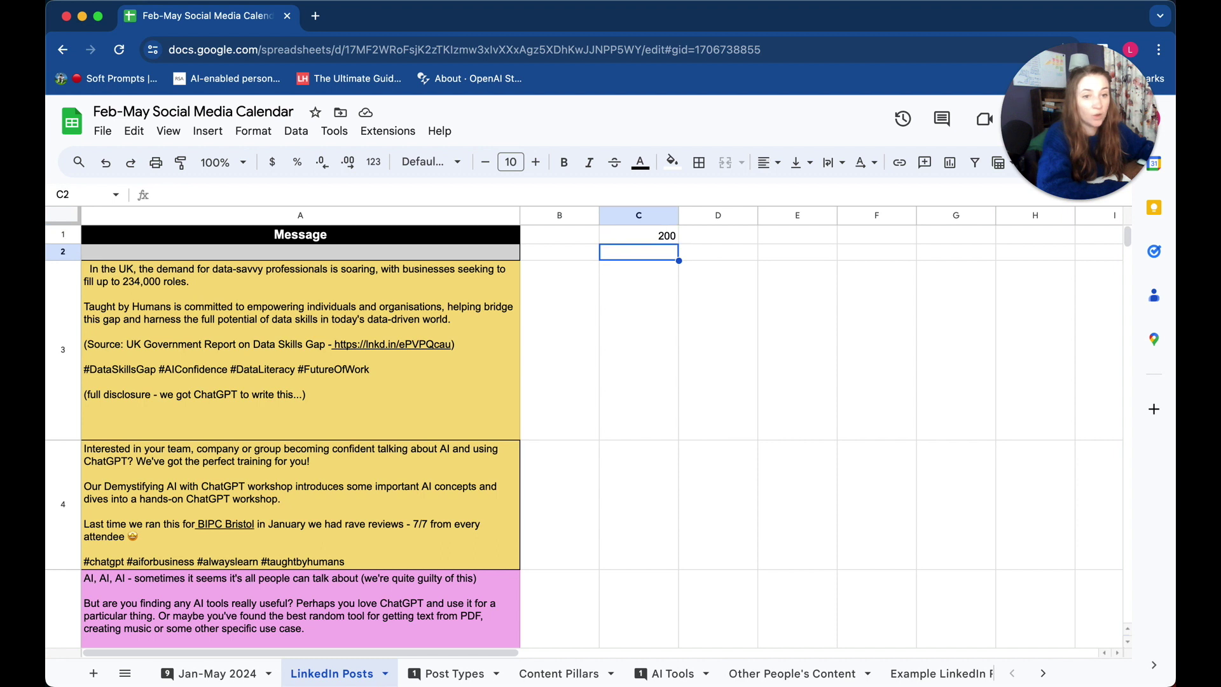
text(rew)
key(BackSpace)
key(BackSpace)
key(BackSpace)
text(200)
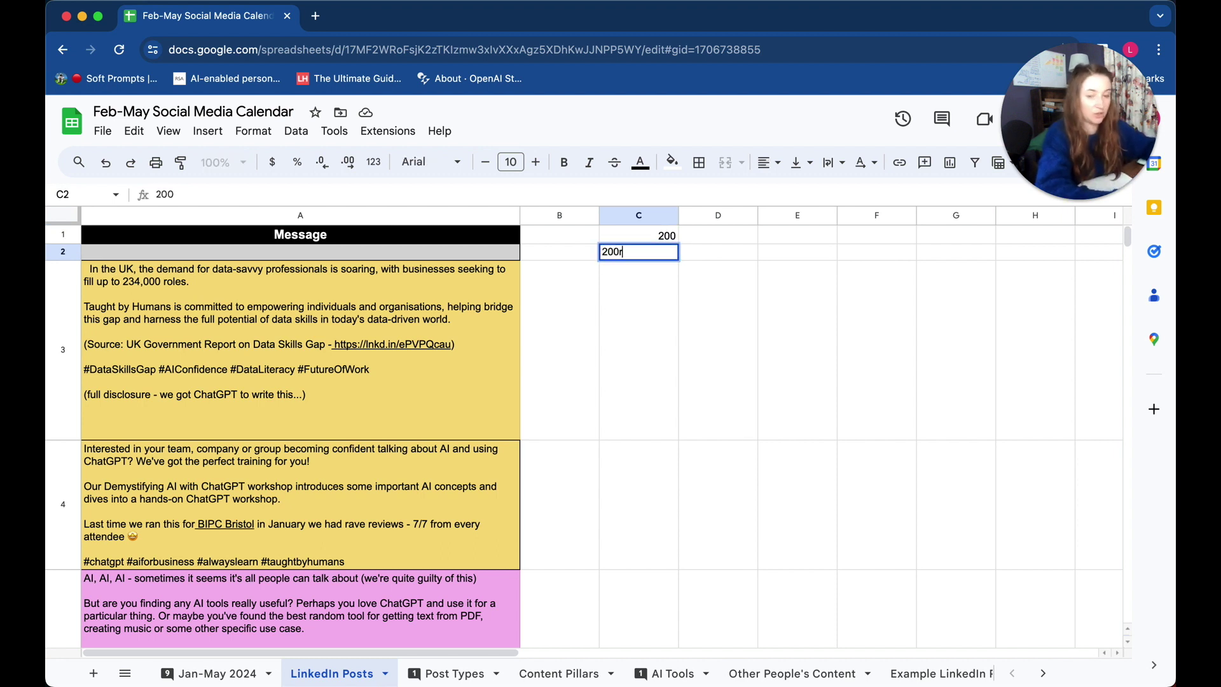
text(r)
key(Tab)
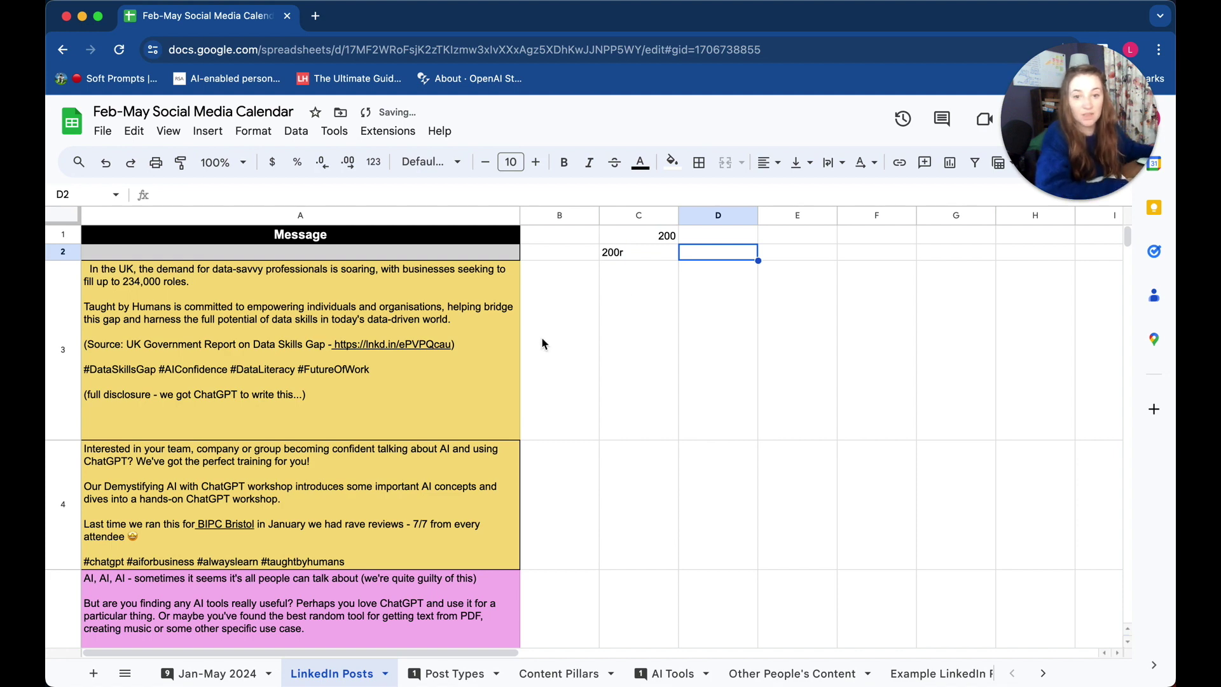
Enter the formula =C1*2 in cell D1 to double the number beside it
click(630, 239)
shift+click(634, 263)
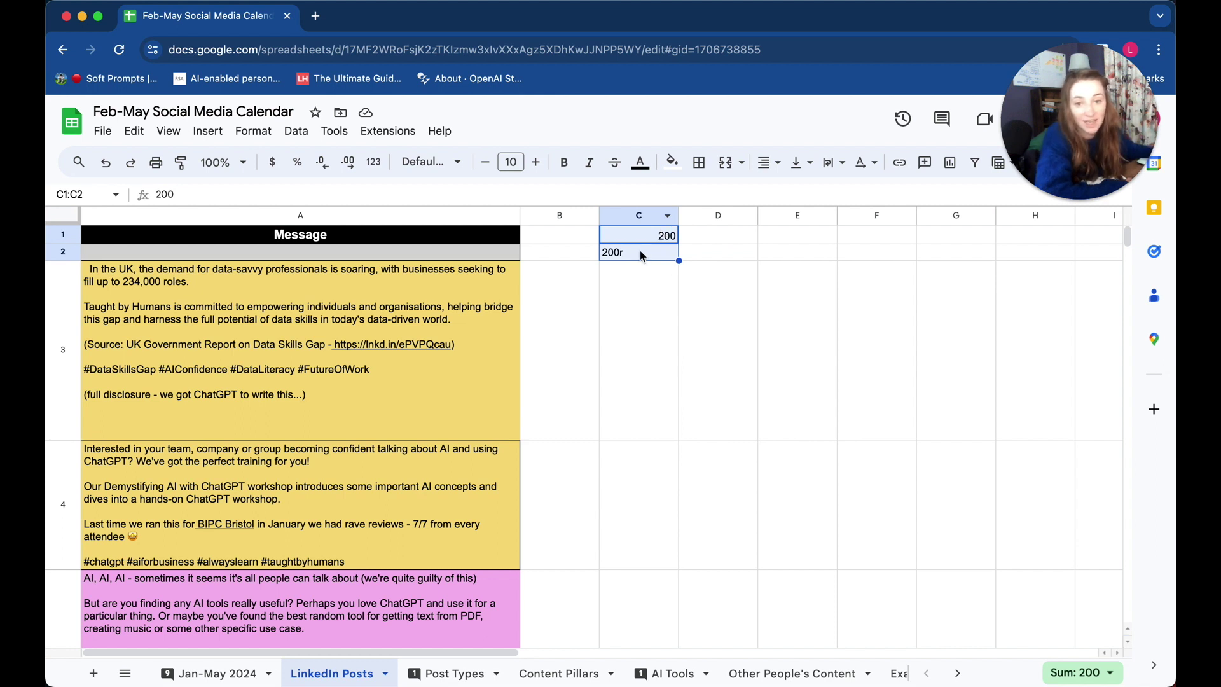
click(741, 239)
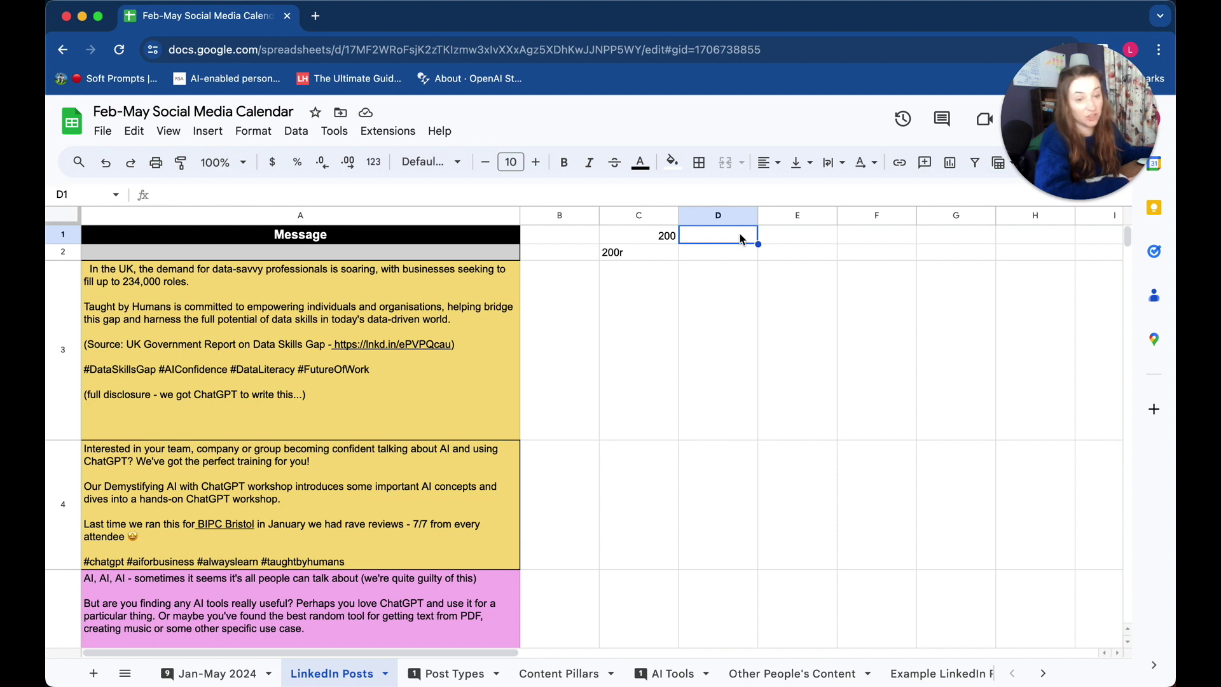
text(=)
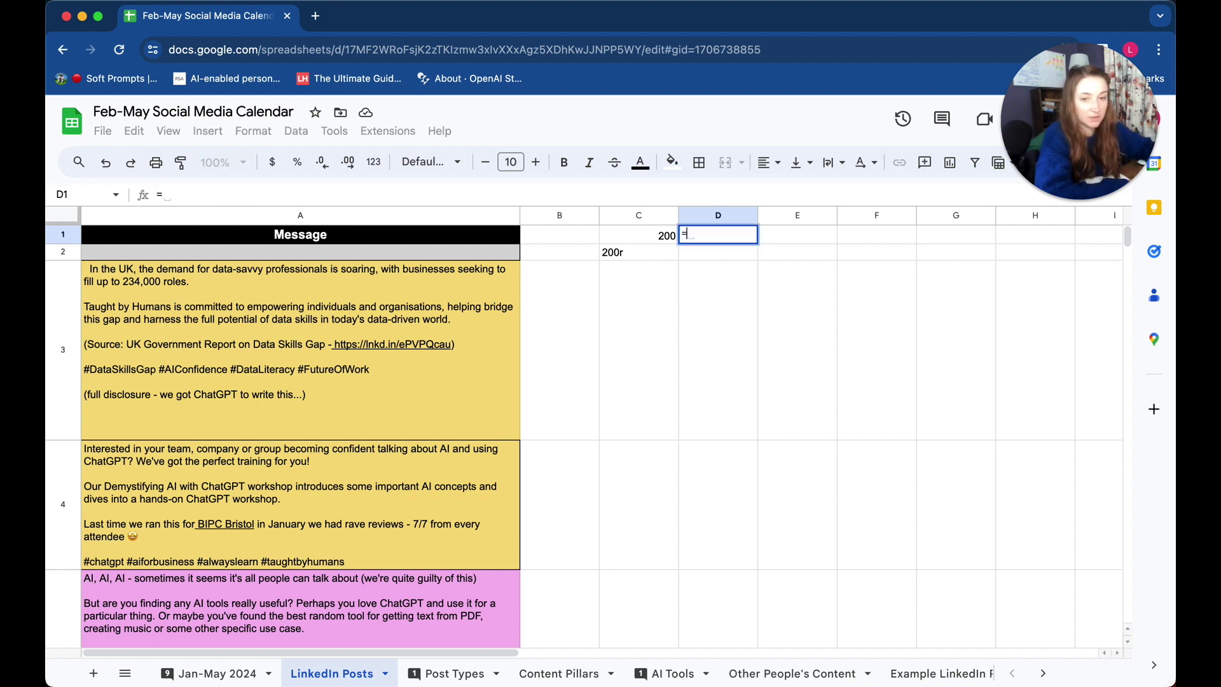
click(624, 235)
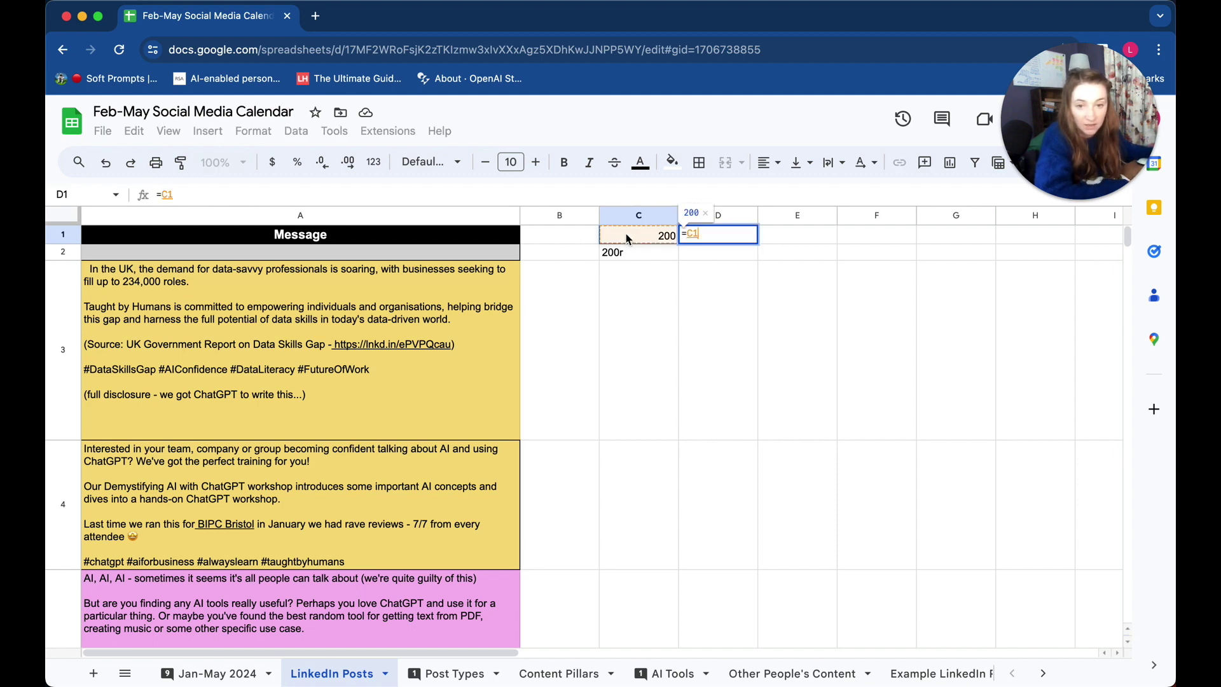
text(*)
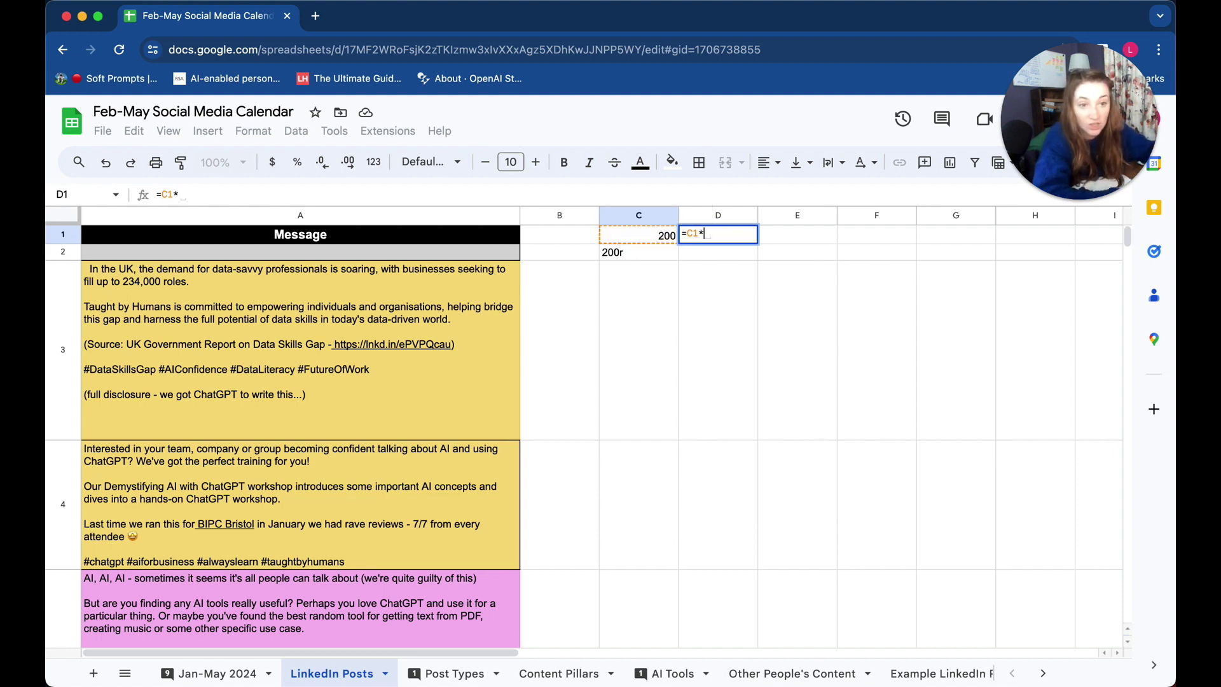
text(2)
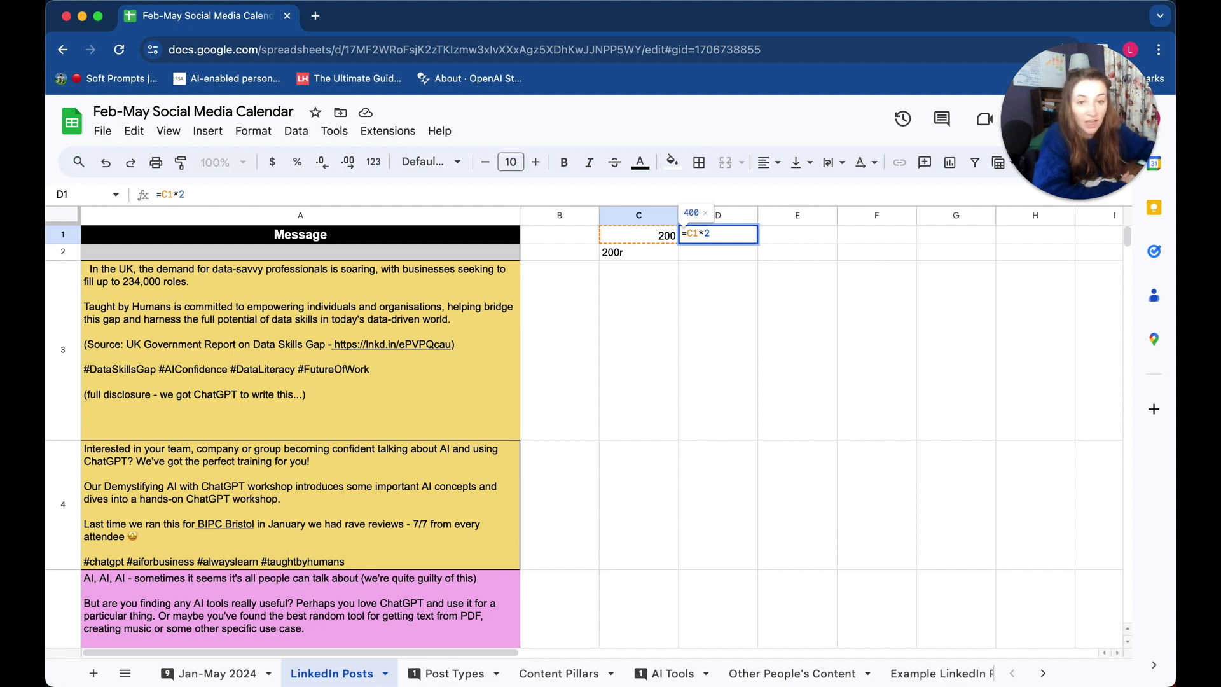
key(Return)
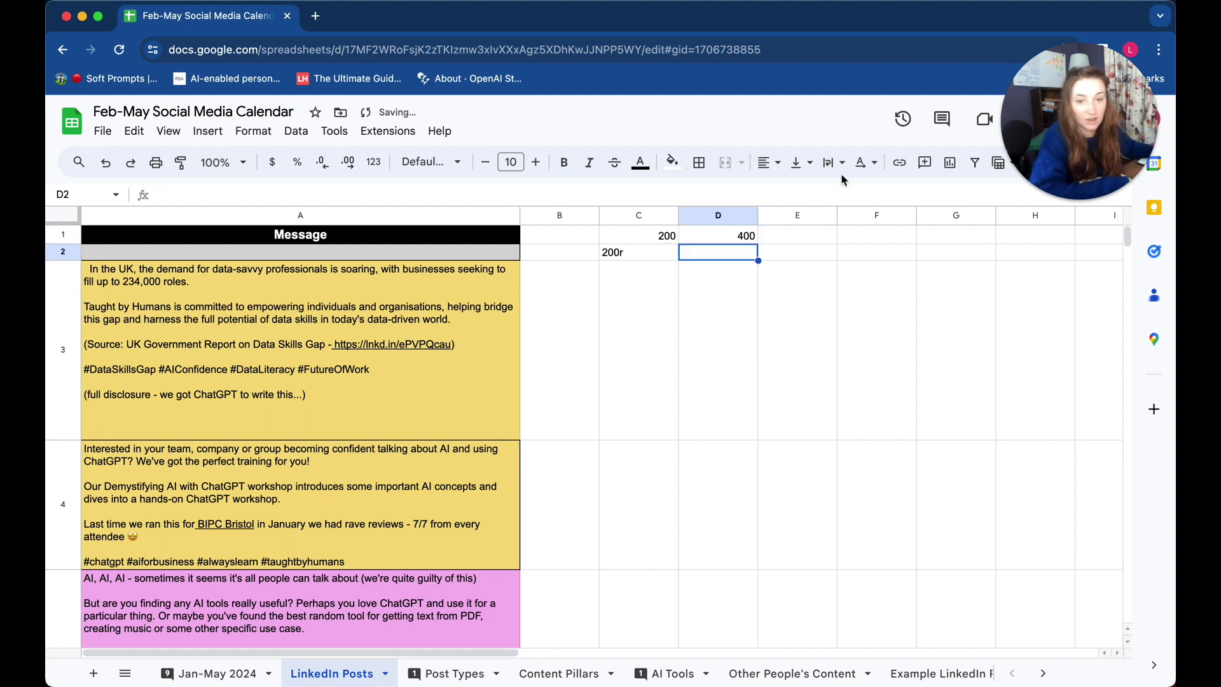
Fill the doubling formula from cell D1 down into D2 and inspect the result there
click(713, 239)
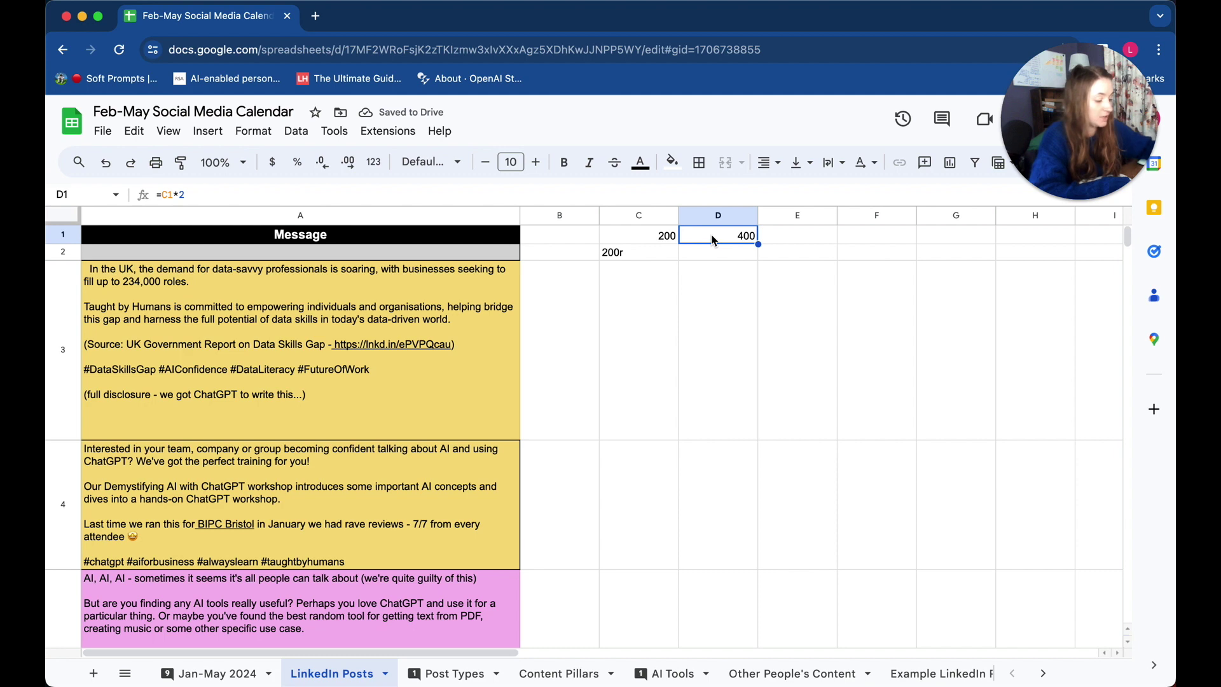
key(super+equal)
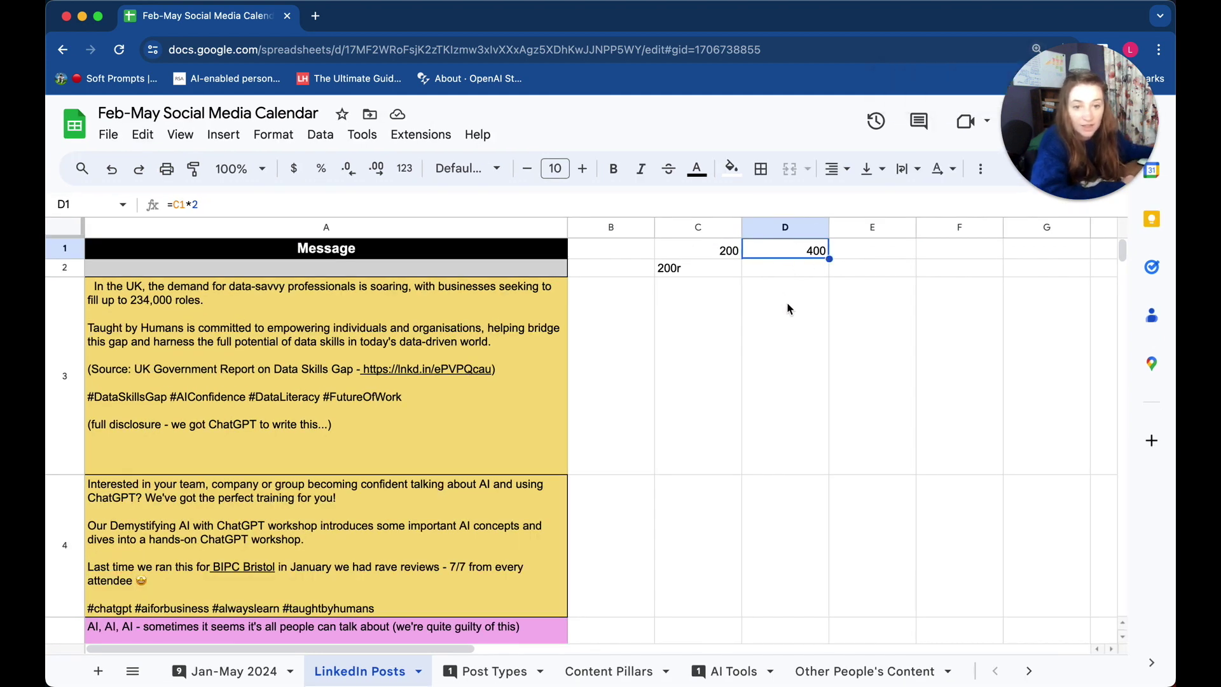
click(788, 305)
click(805, 255)
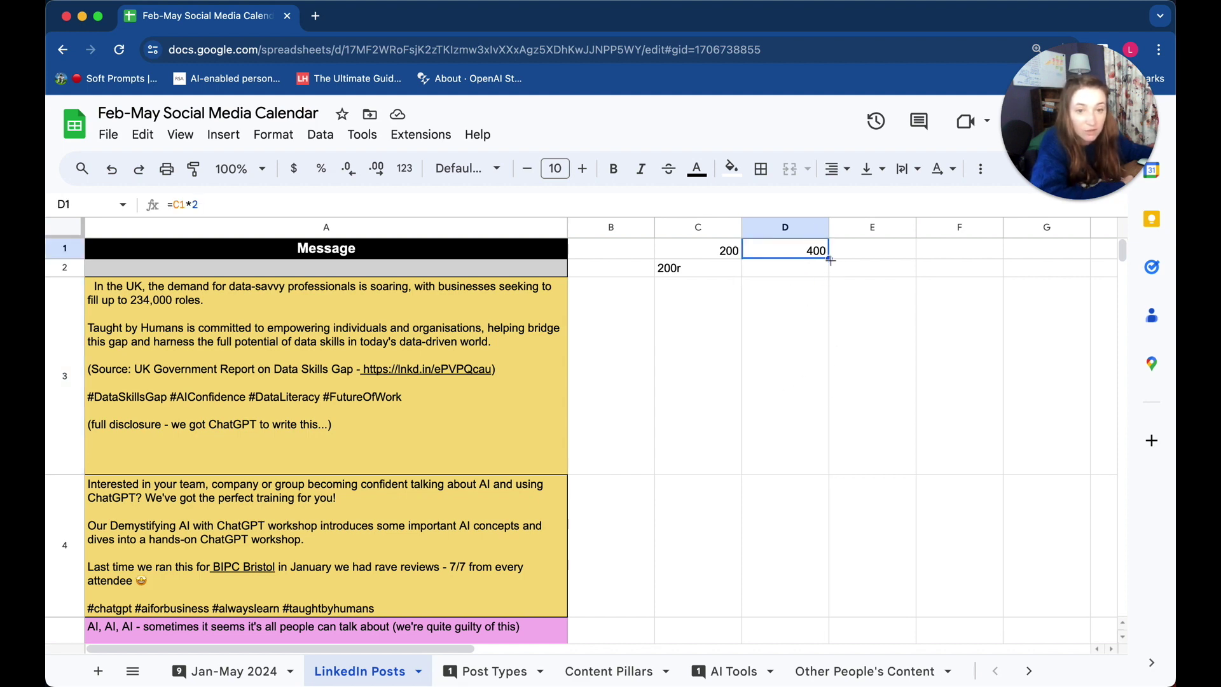
drag(830, 260, 832, 270)
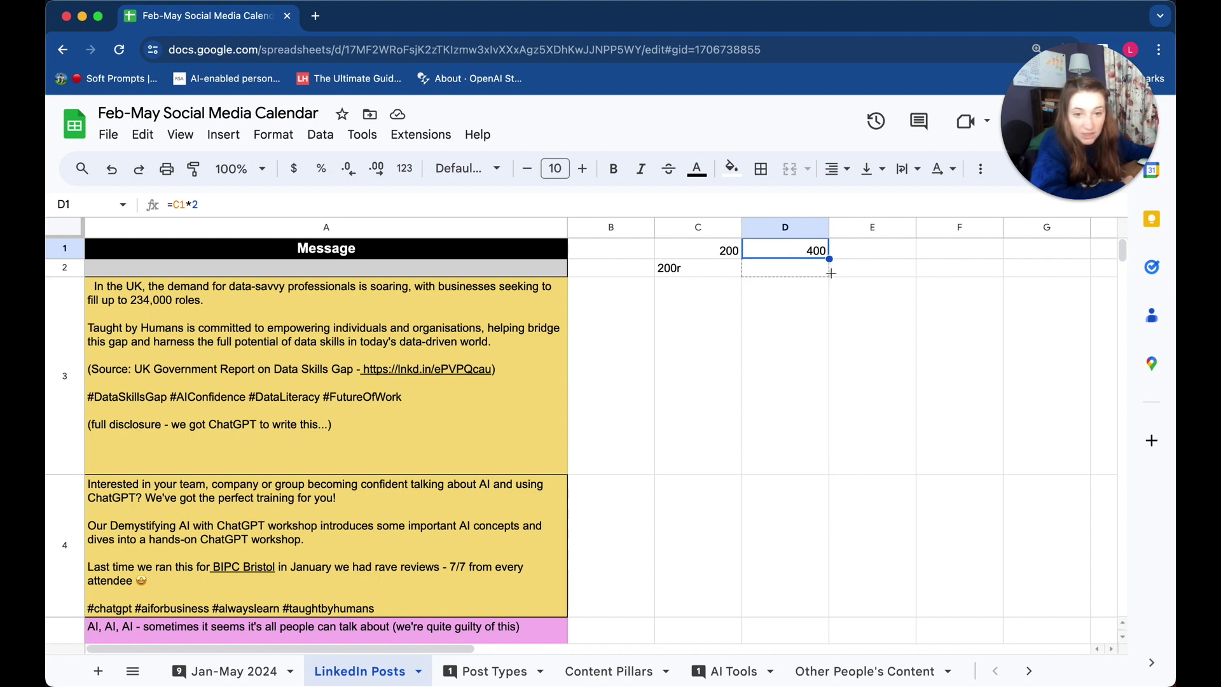
click(795, 275)
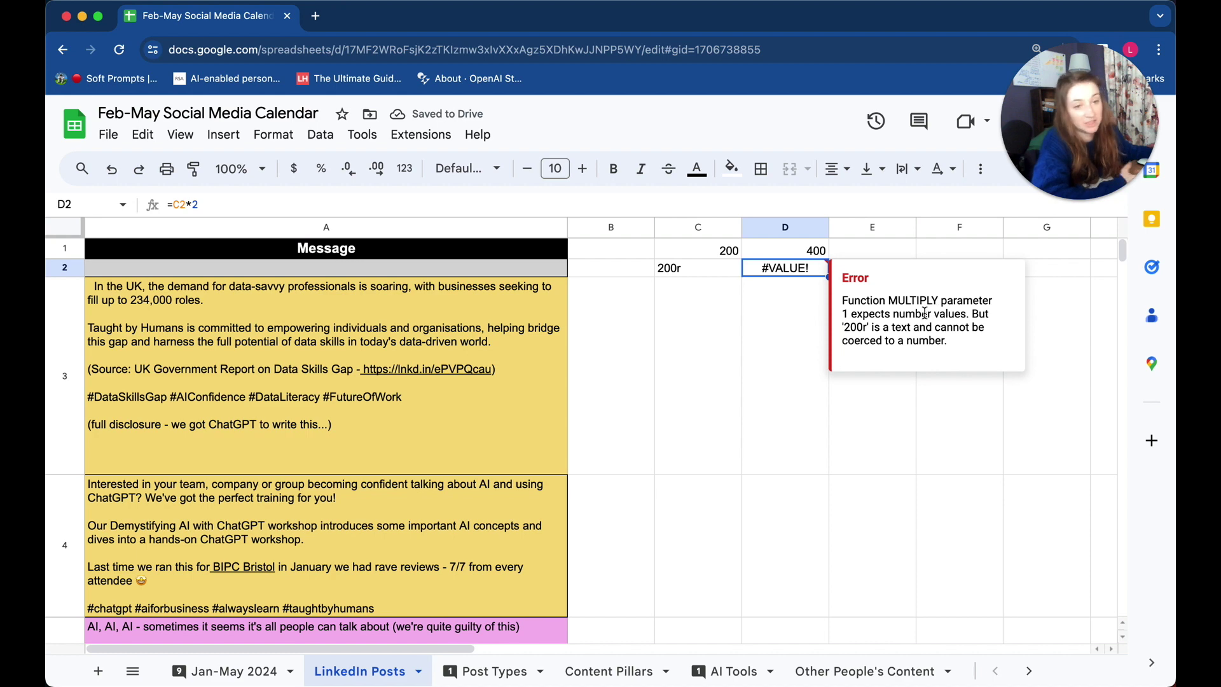
Clear the contents of the test cells C1:D2
click(701, 287)
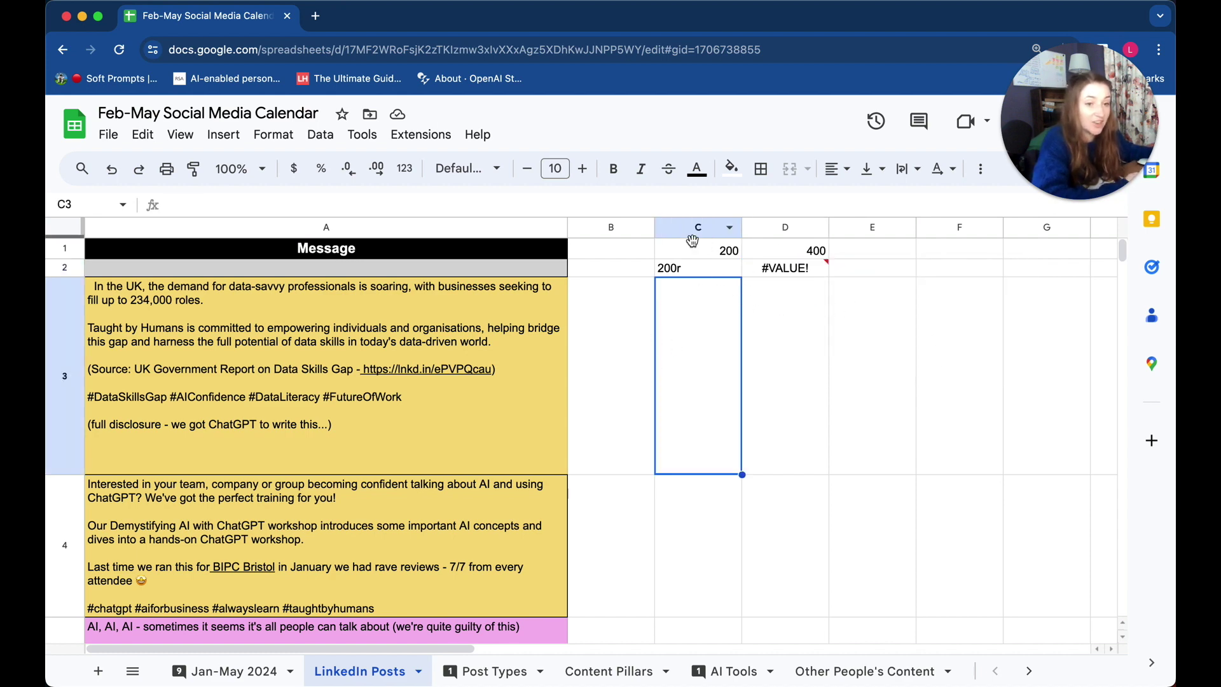
click(704, 252)
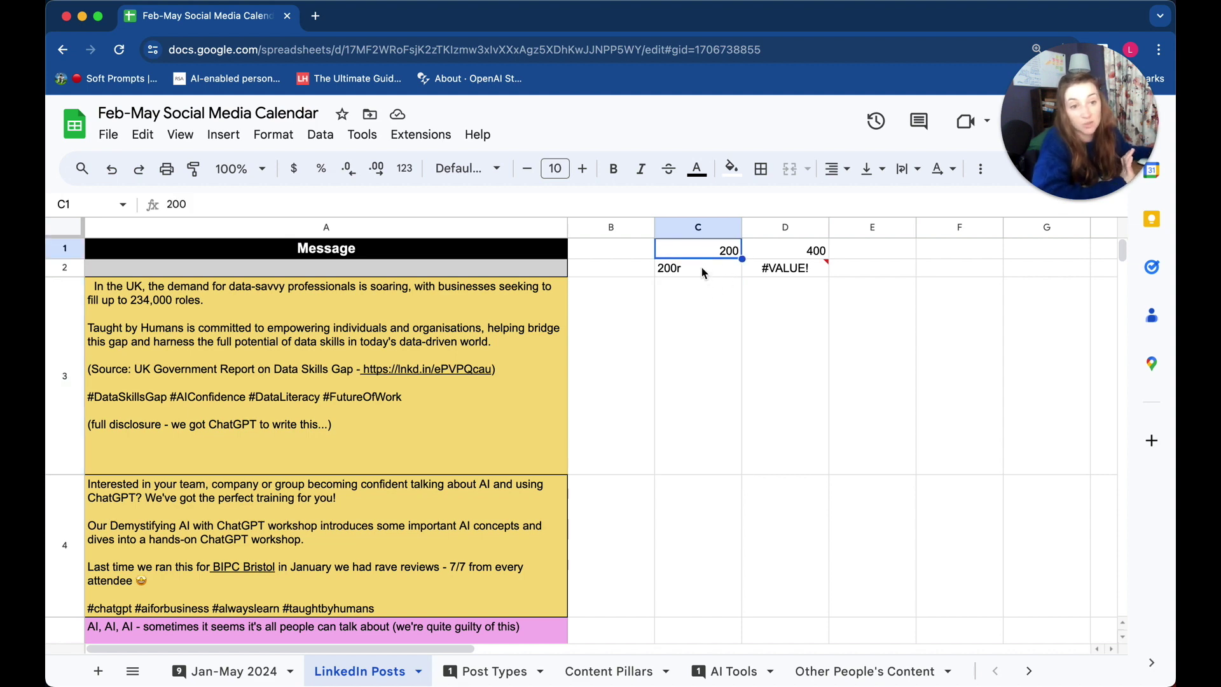
shift+click(766, 270)
key(Delete)
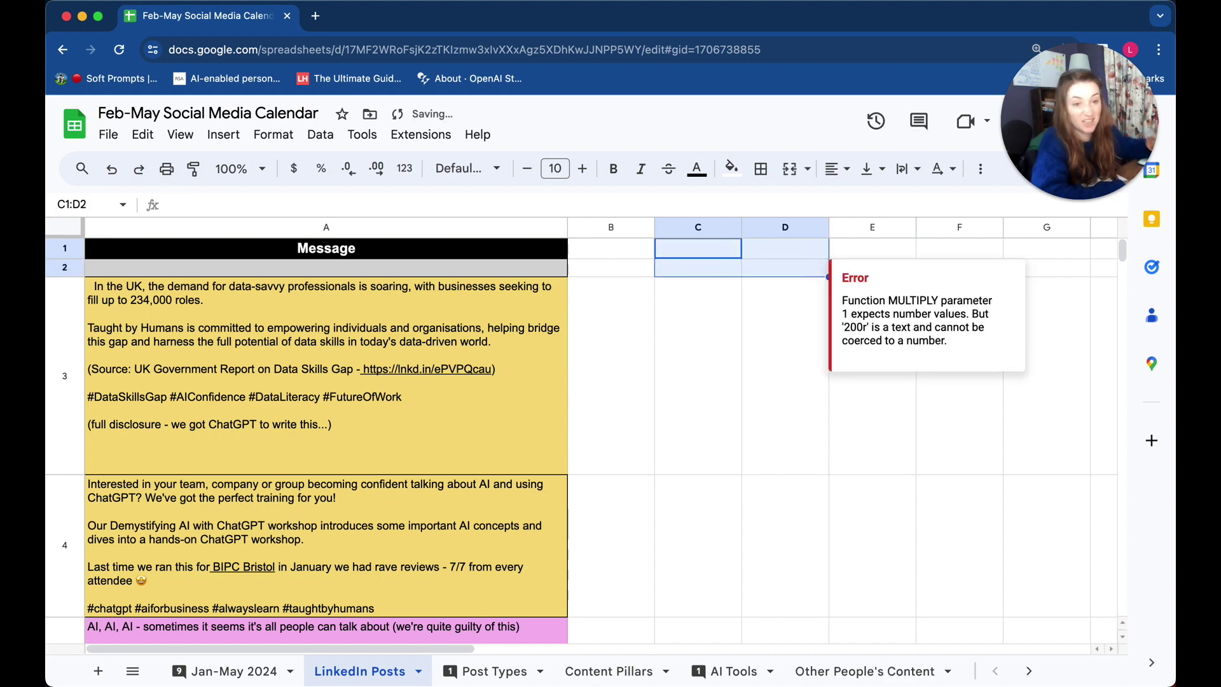
Start a formula with the LEN function in cell B3, beside the first LinkedIn message
click(621, 348)
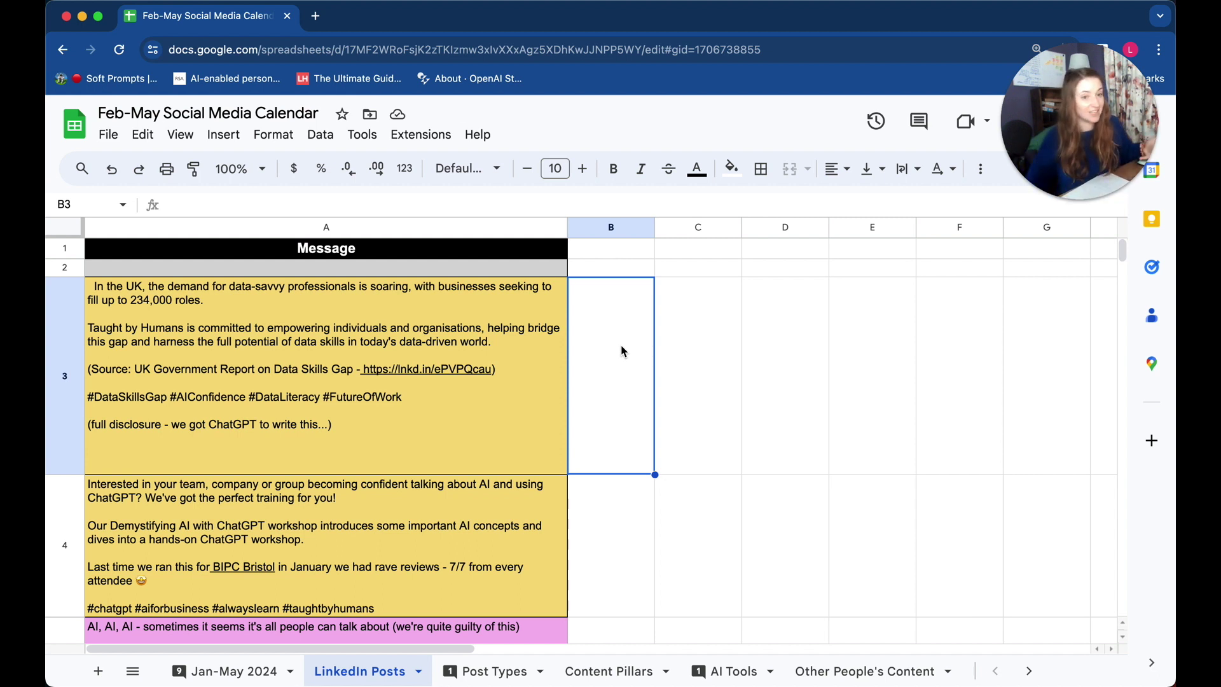
mouse_move(270, 375)
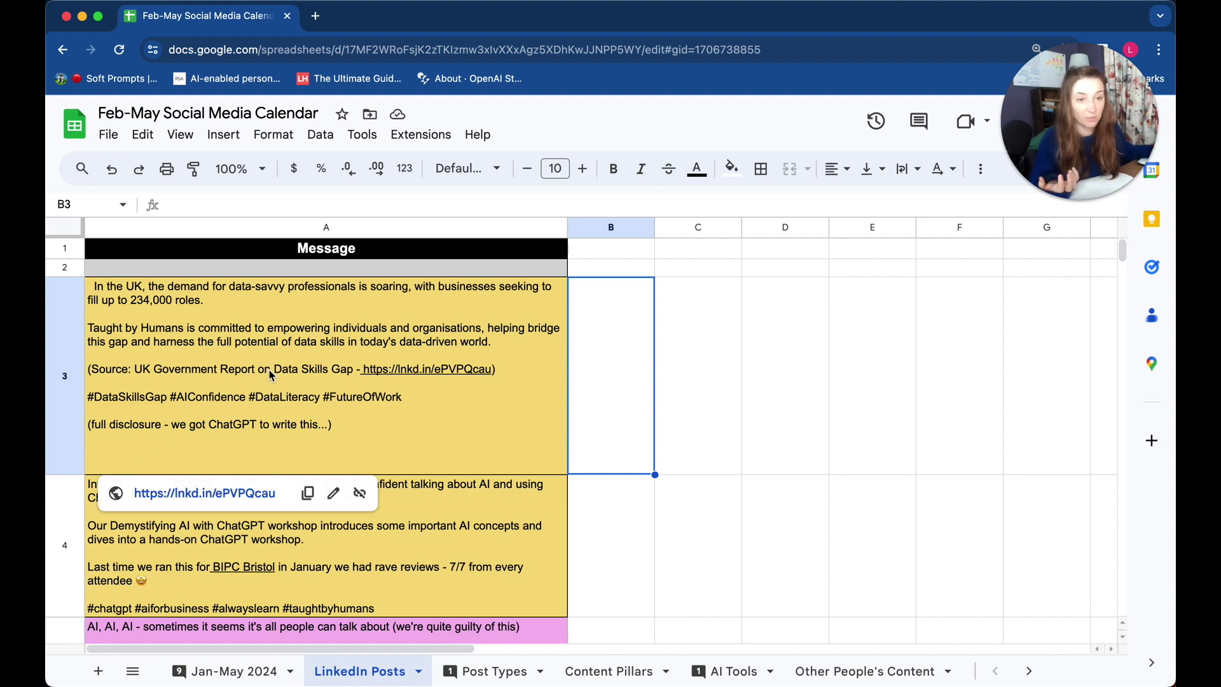
click(765, 408)
click(639, 397)
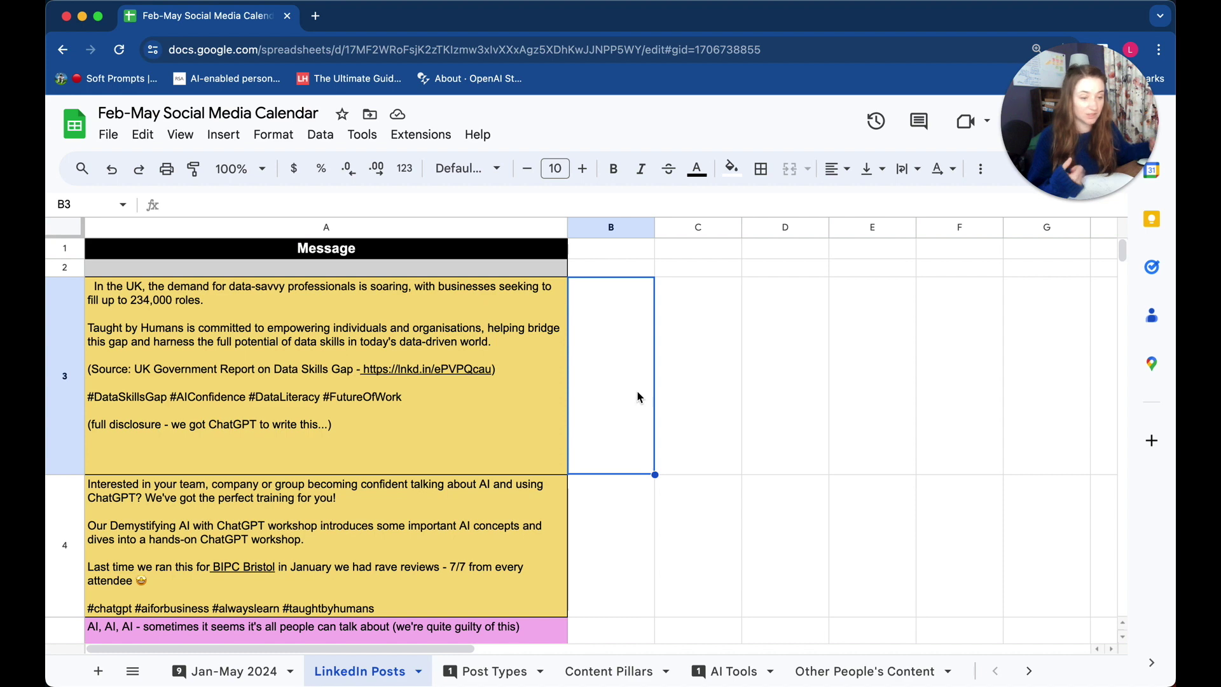
text(=)
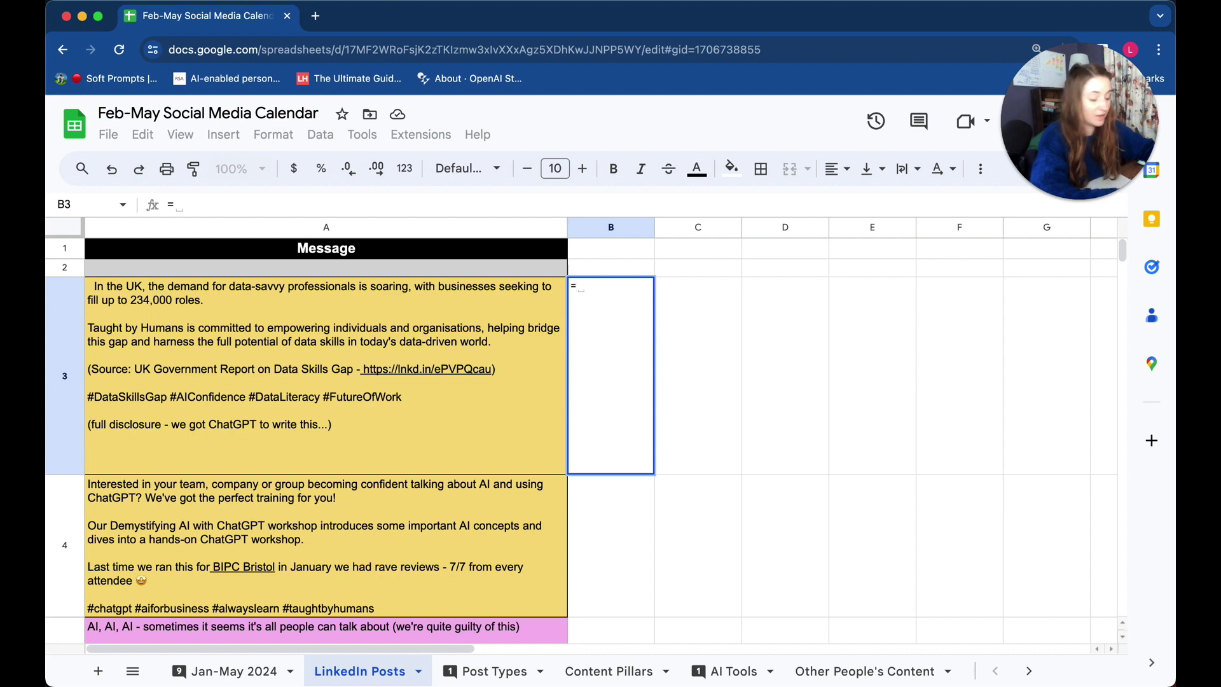
text(l)
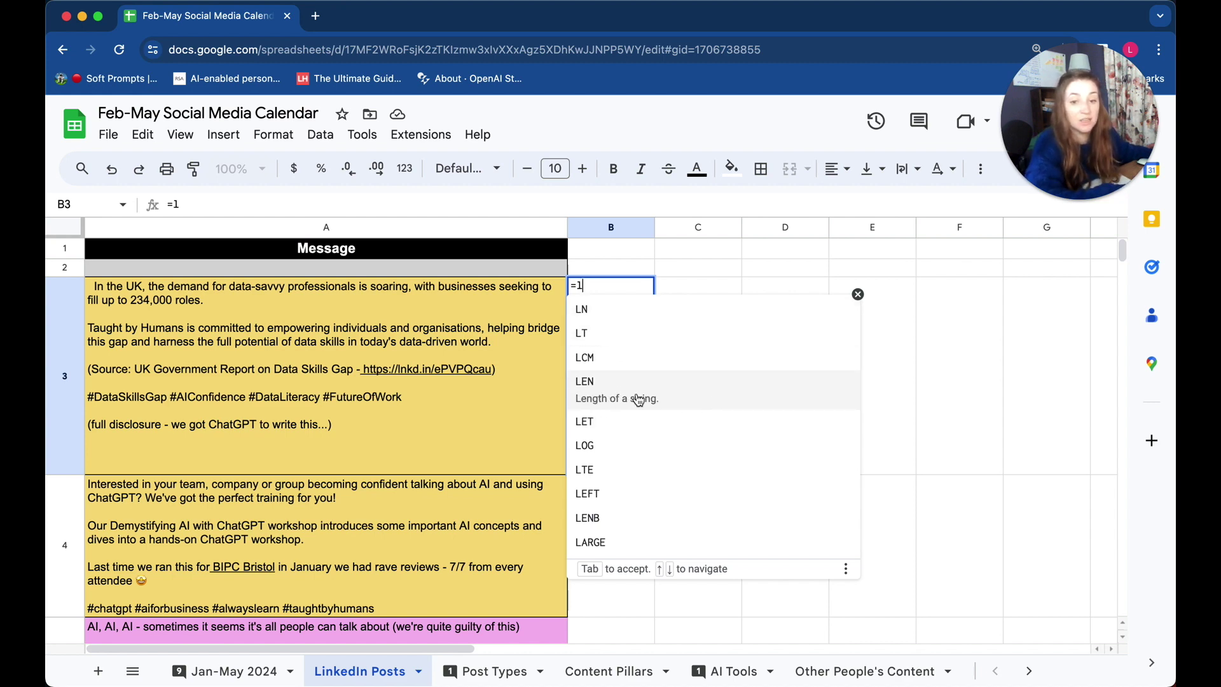
click(686, 393)
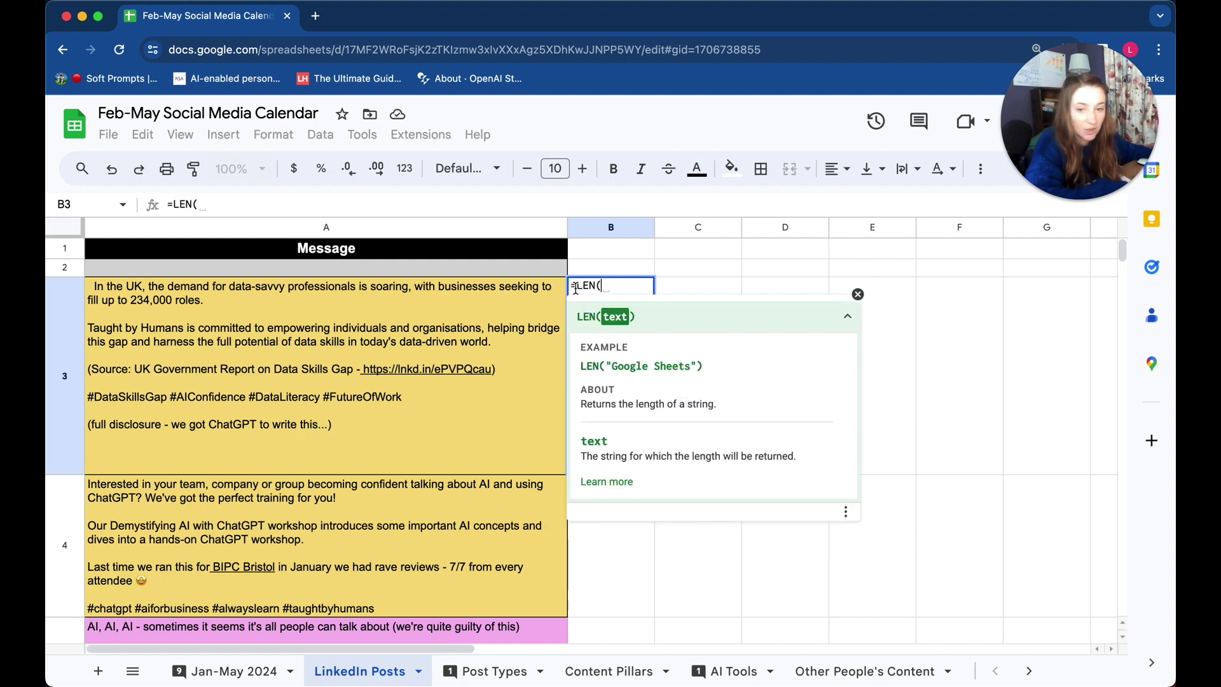
Hide the formula help for the LEN function and turn it back on
drag(576, 288, 596, 288)
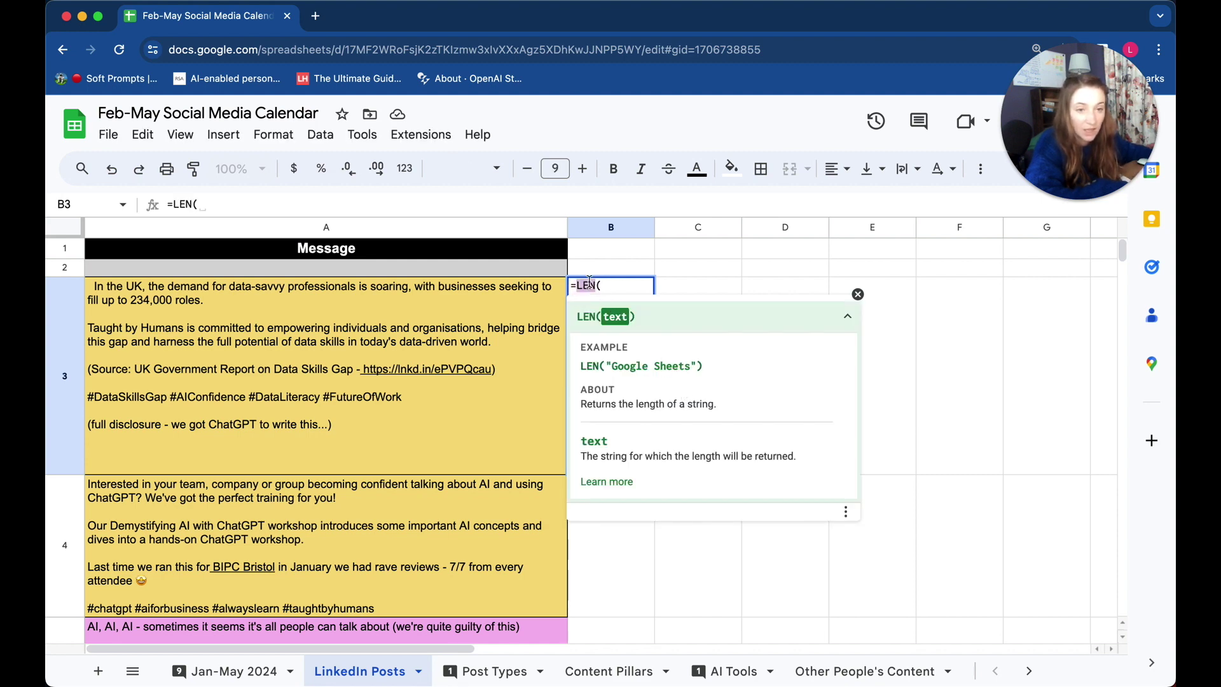
click(617, 287)
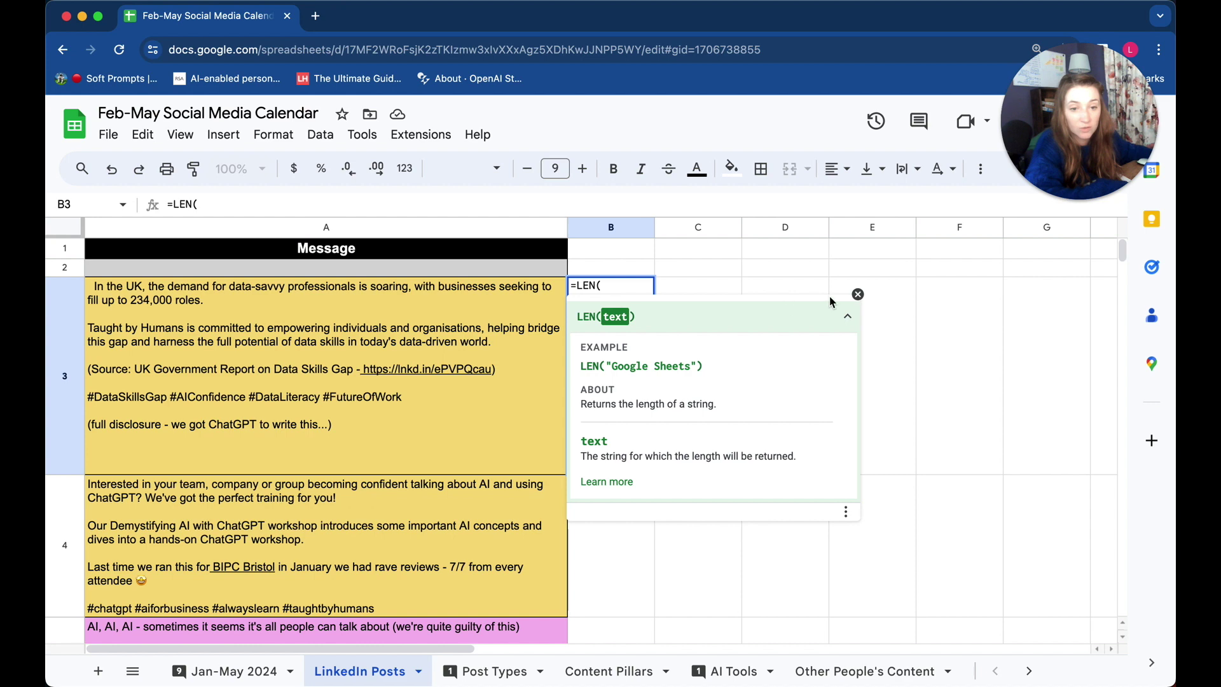
click(858, 295)
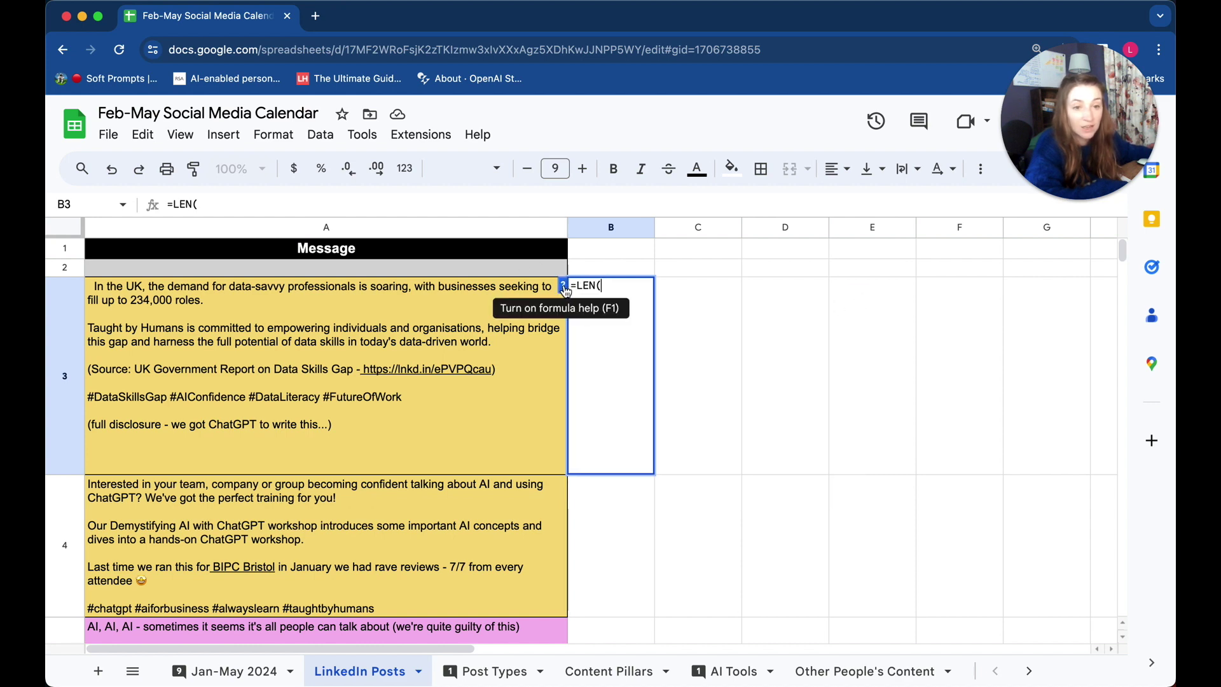
click(565, 288)
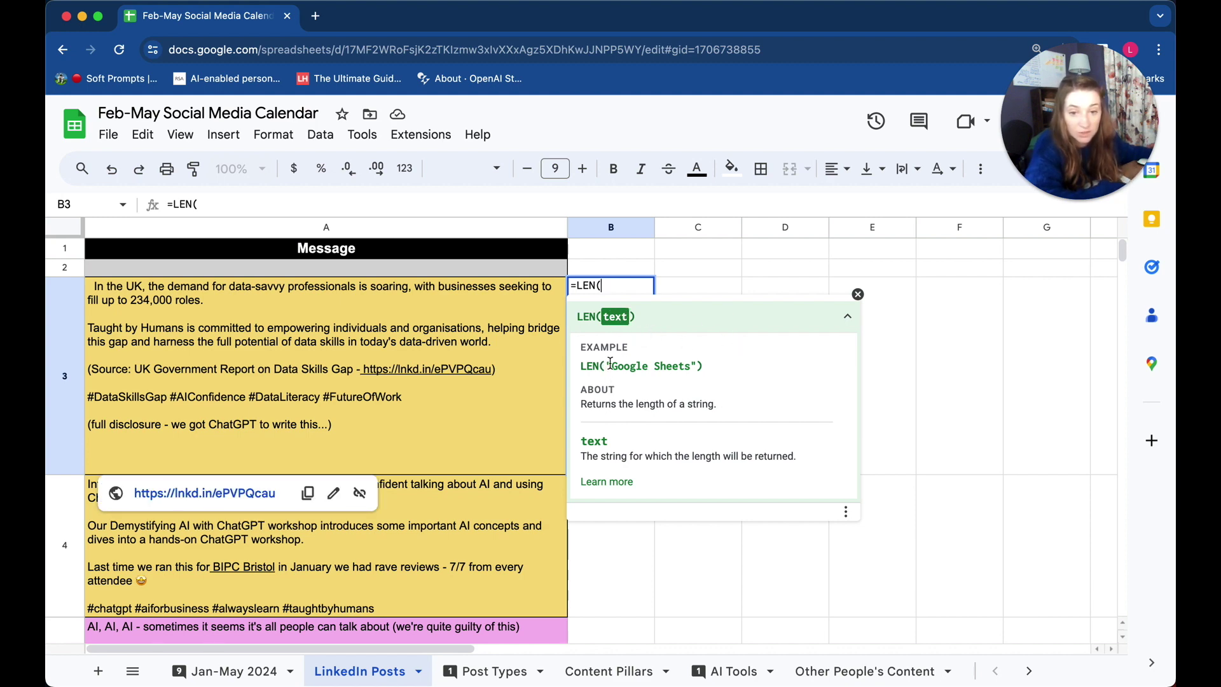
Complete the LEN formula in B3 with the first message, cell A3, as its text argument
drag(605, 368, 695, 365)
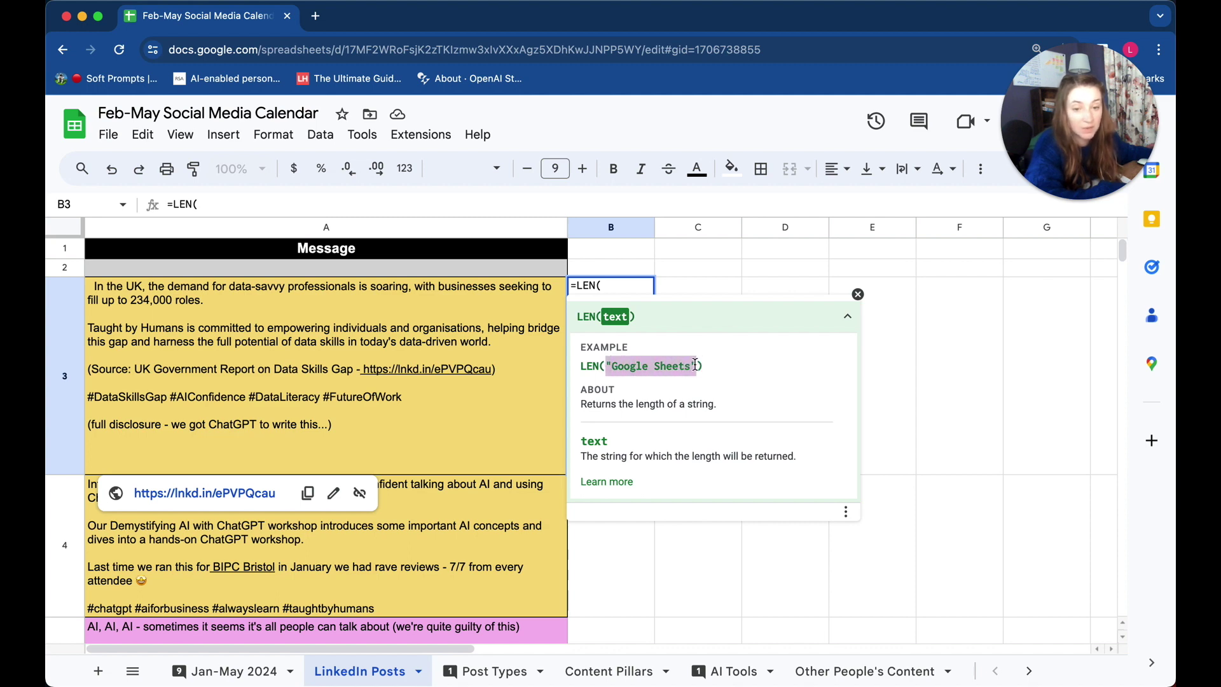
click(619, 419)
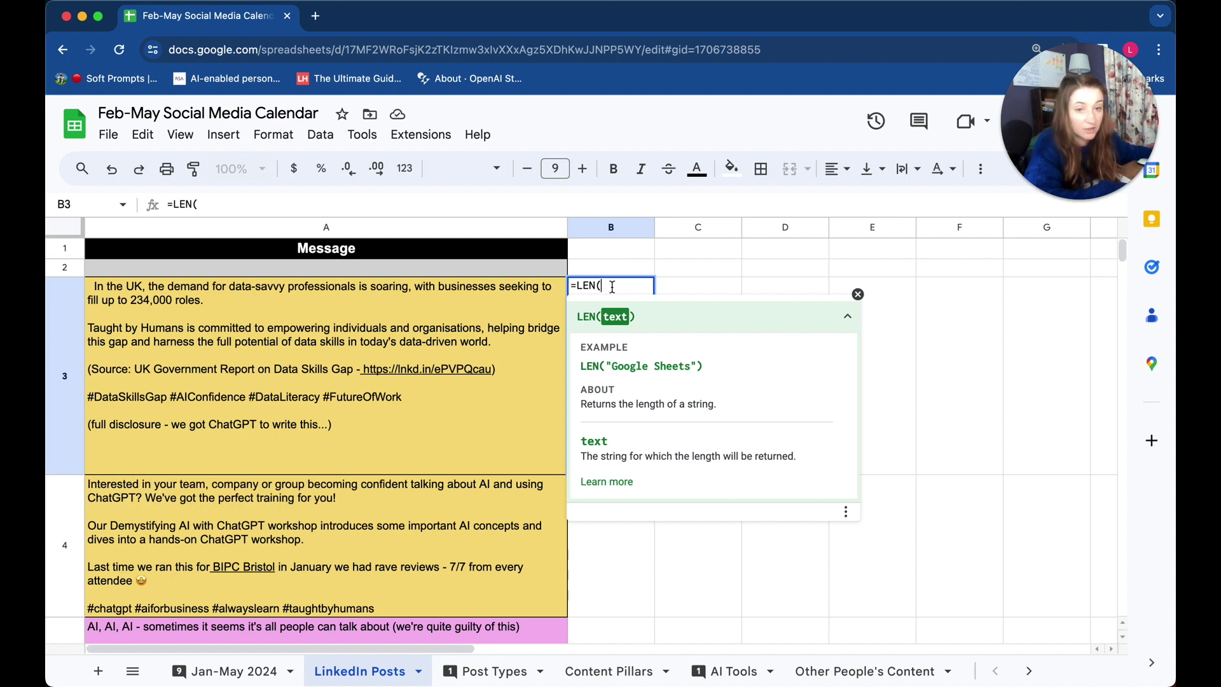
click(309, 337)
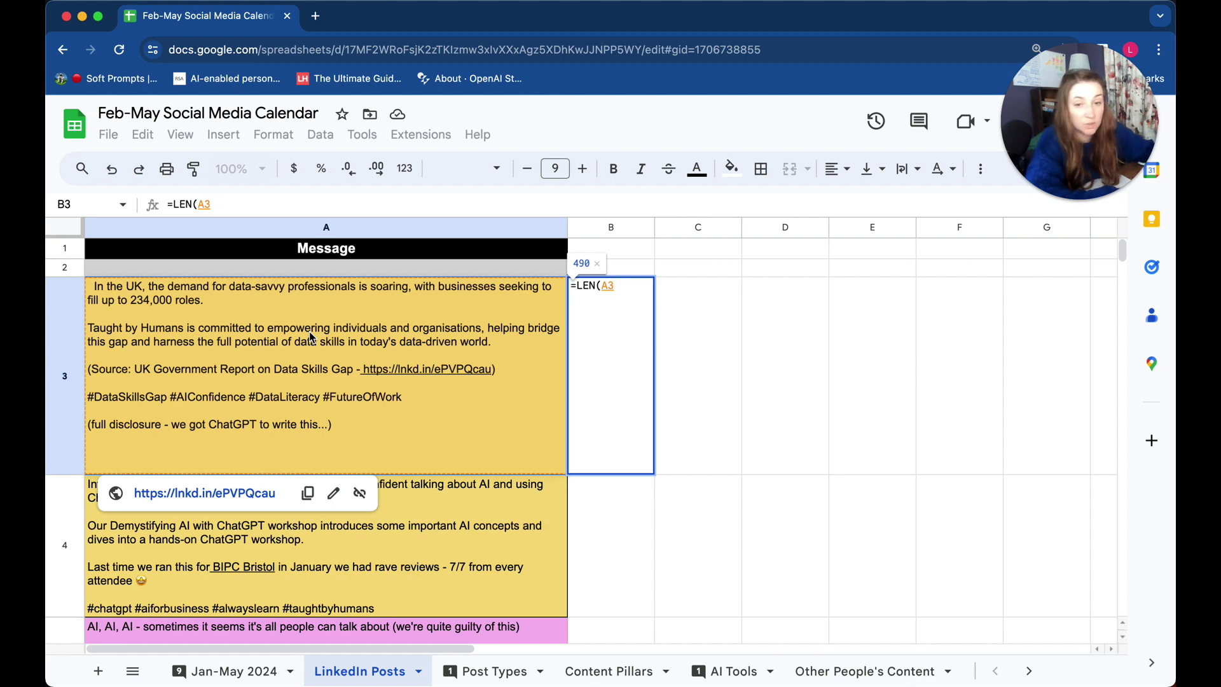
text())
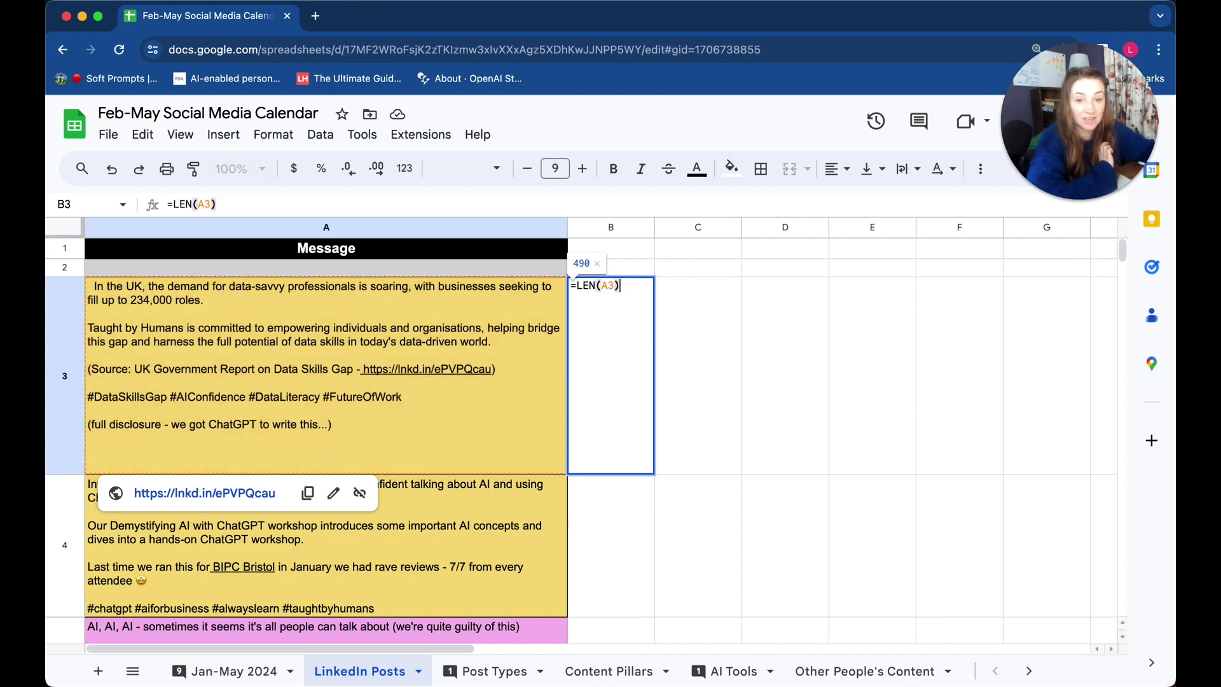
key(Return)
click(653, 343)
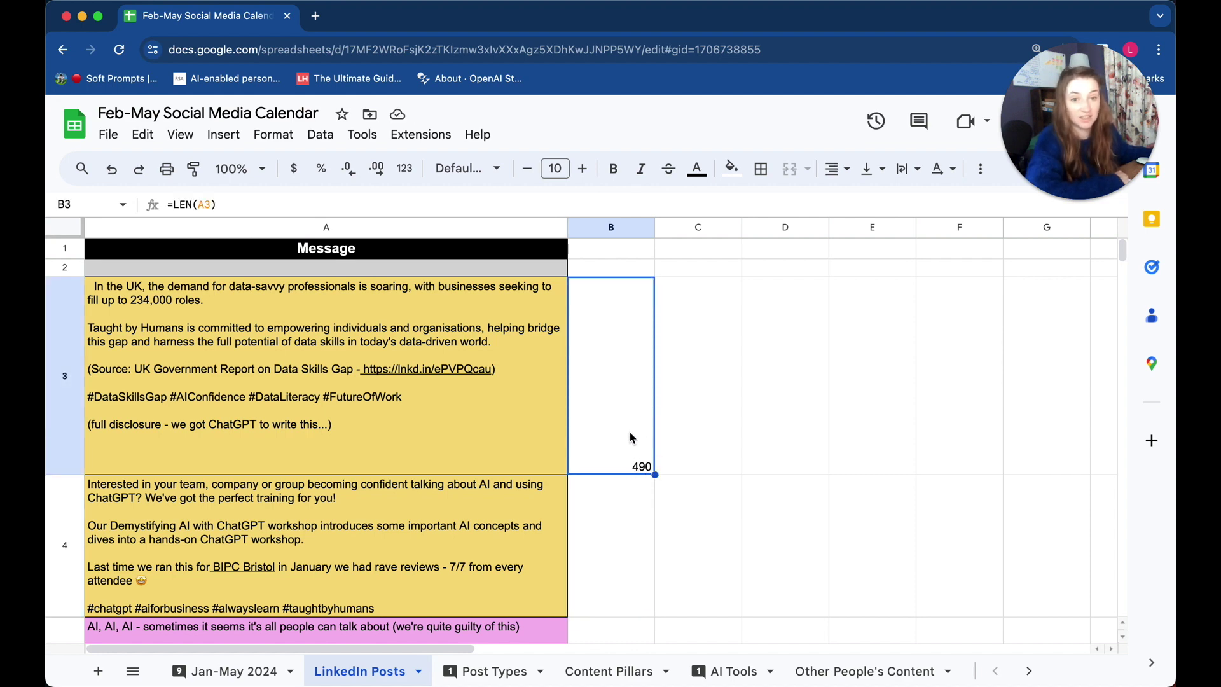
Fill the LEN formula from B3 down the column beside the messages
scroll(631, 438, down, 3)
scroll(631, 438, up, 2)
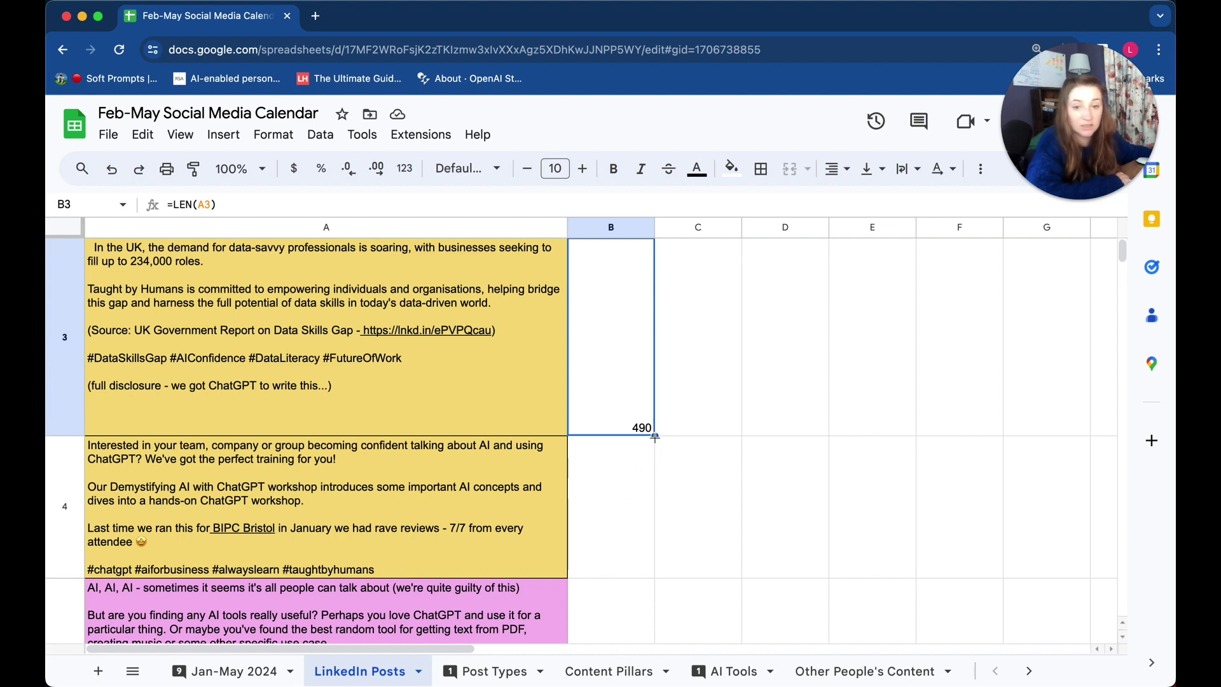
double_click(654, 437)
scroll(638, 473, down, 3)
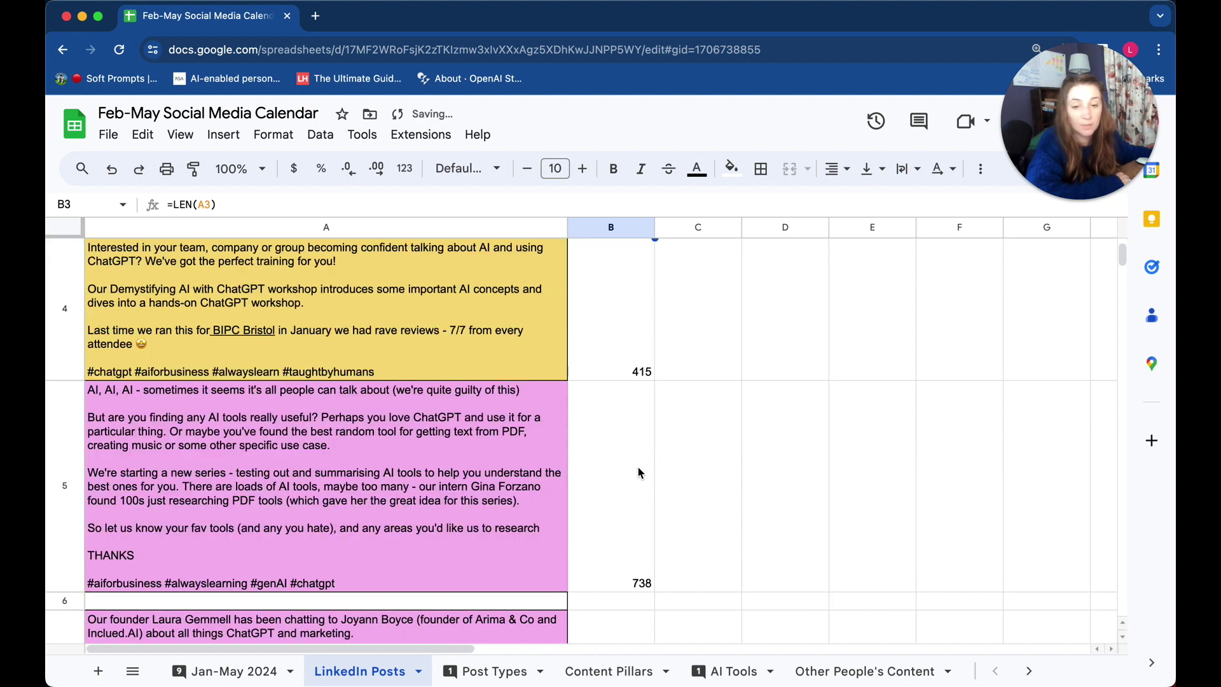
Inspect the copied LEN formula in B4 and its reference to the neighbouring message, leaving it unedited
click(640, 350)
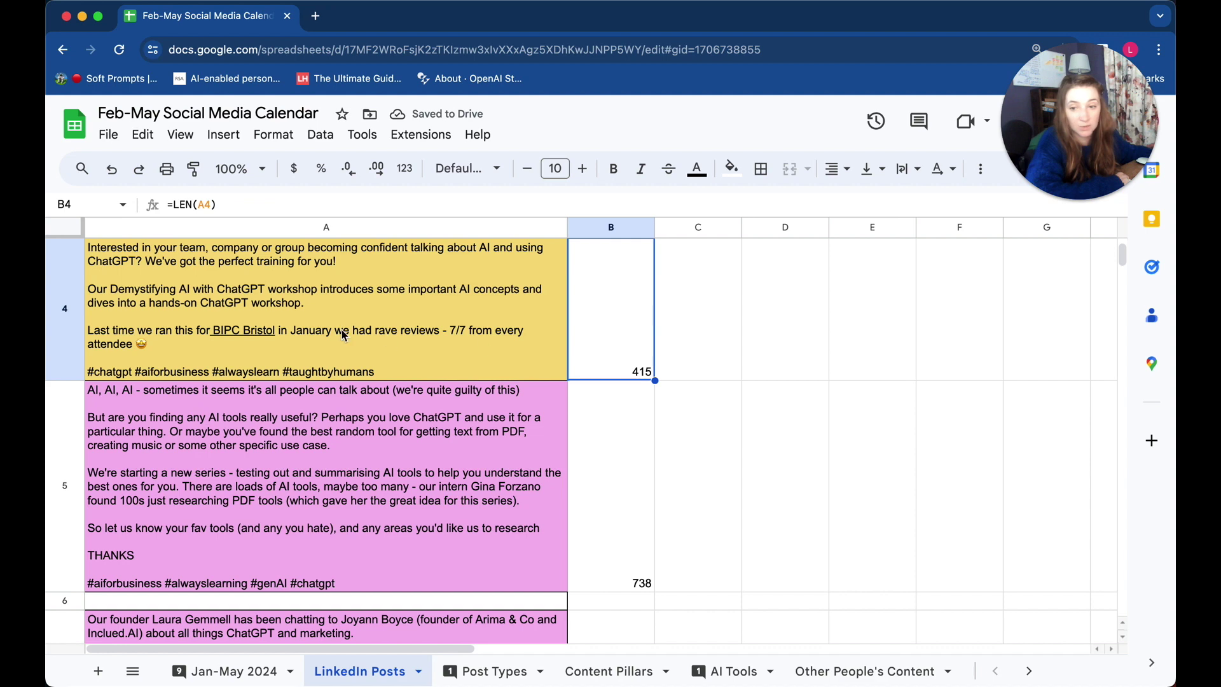
double_click(638, 353)
scroll(360, 438, up, 5)
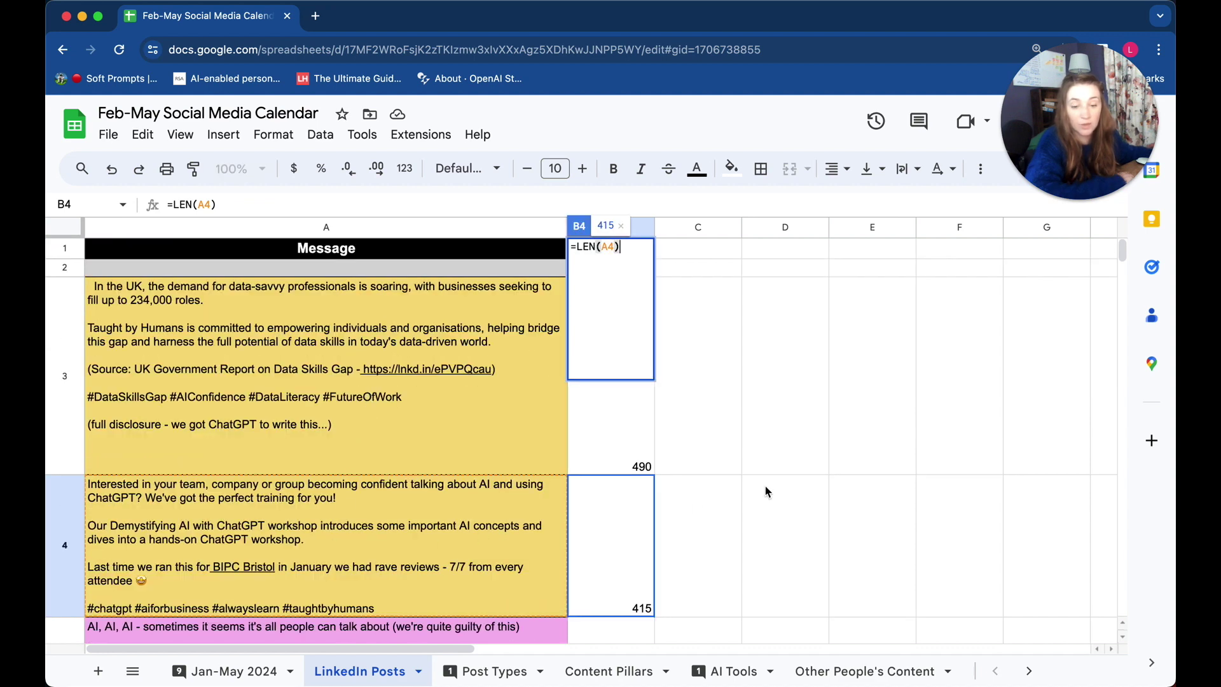
key(Escape)
Delete the blank row 6 between the messages
scroll(430, 496, down, 6)
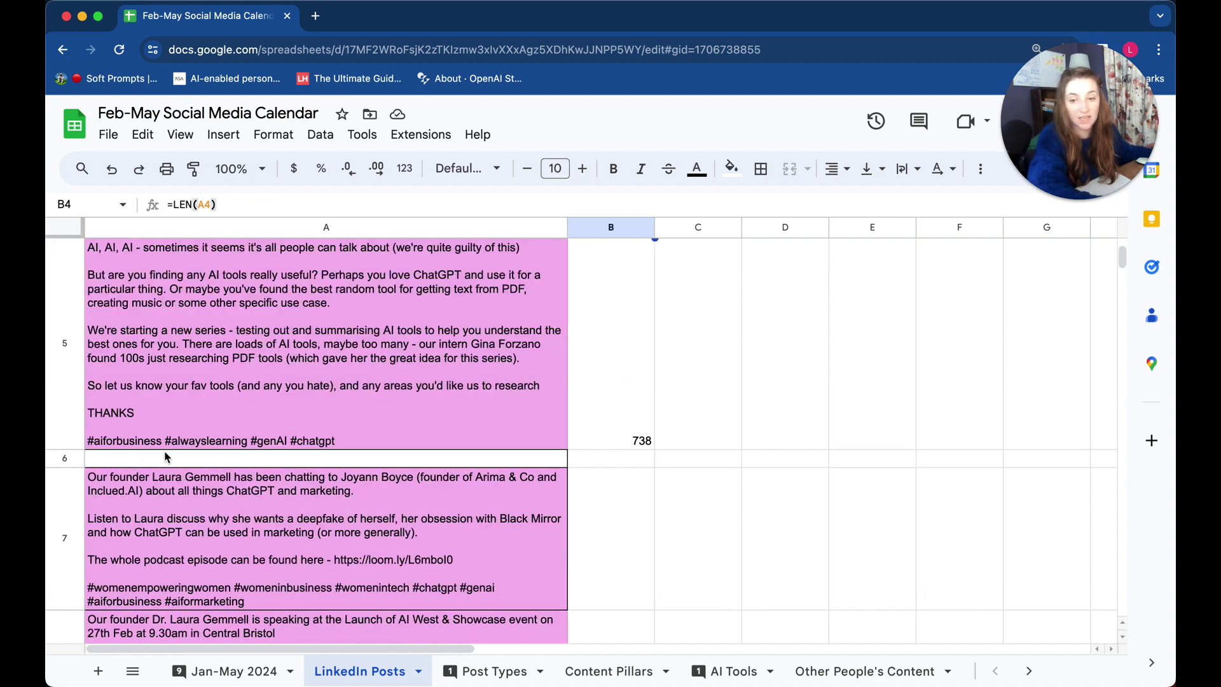
click(70, 459)
right_click(70, 460)
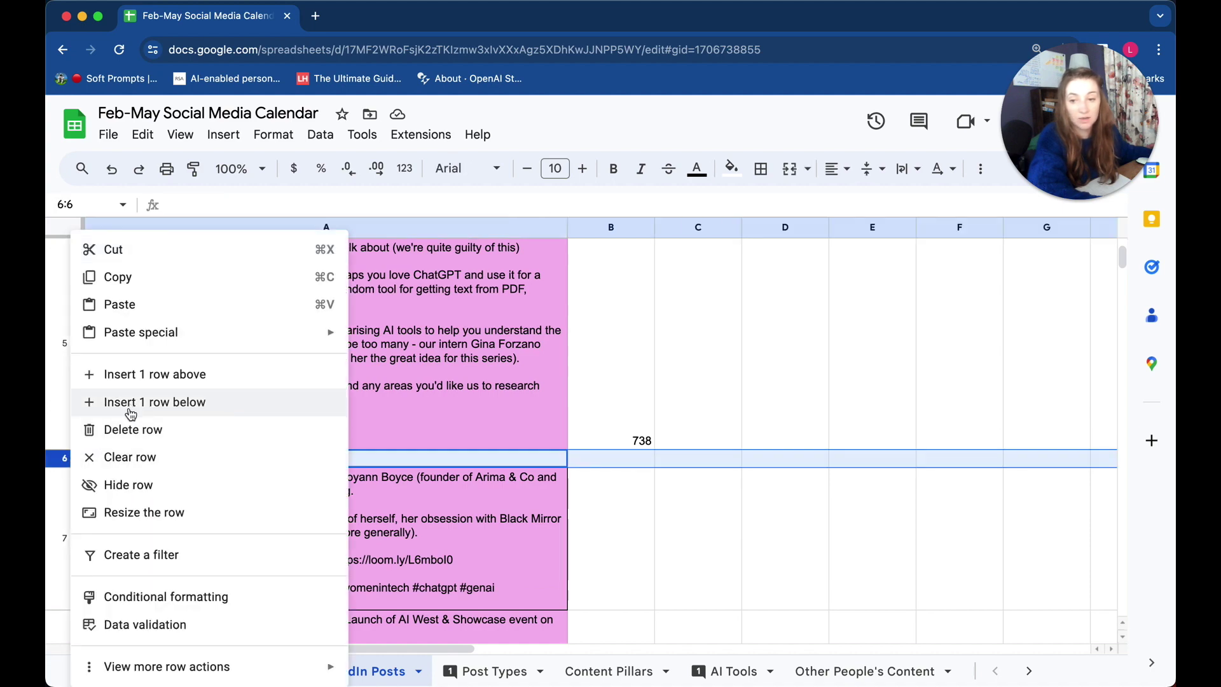
click(102, 430)
Delete the empty row 10 above the blue welcome message
scroll(216, 447, down, 10)
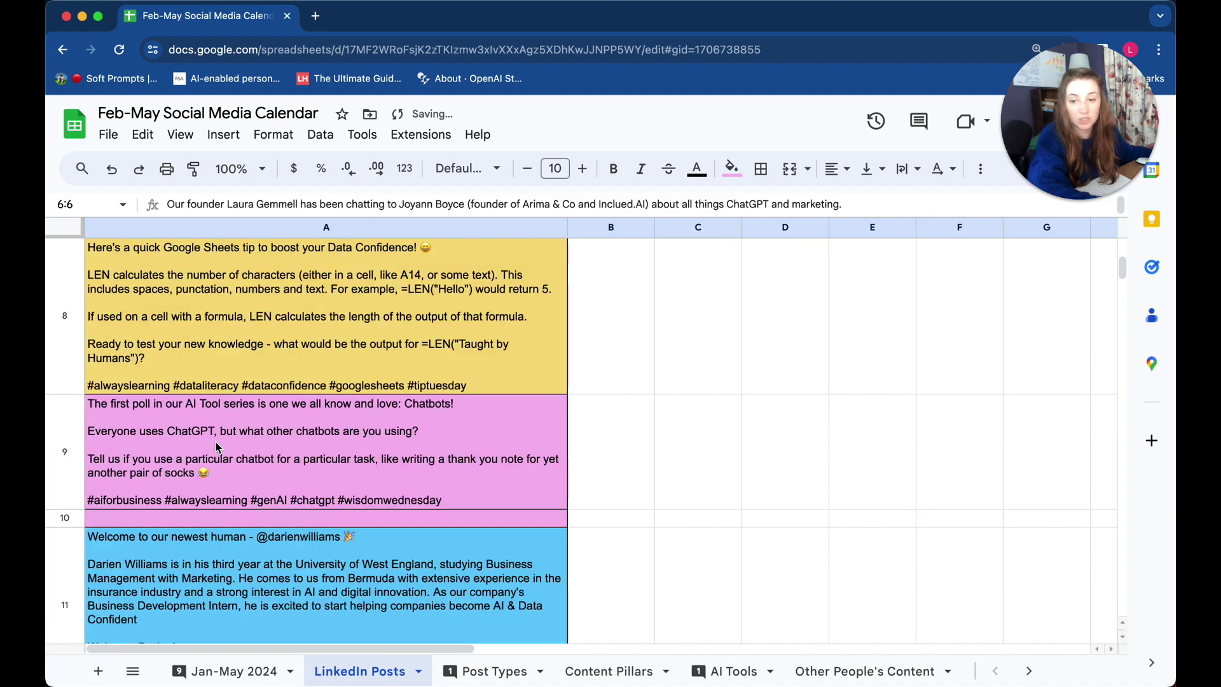
scroll(93, 409, up, 4)
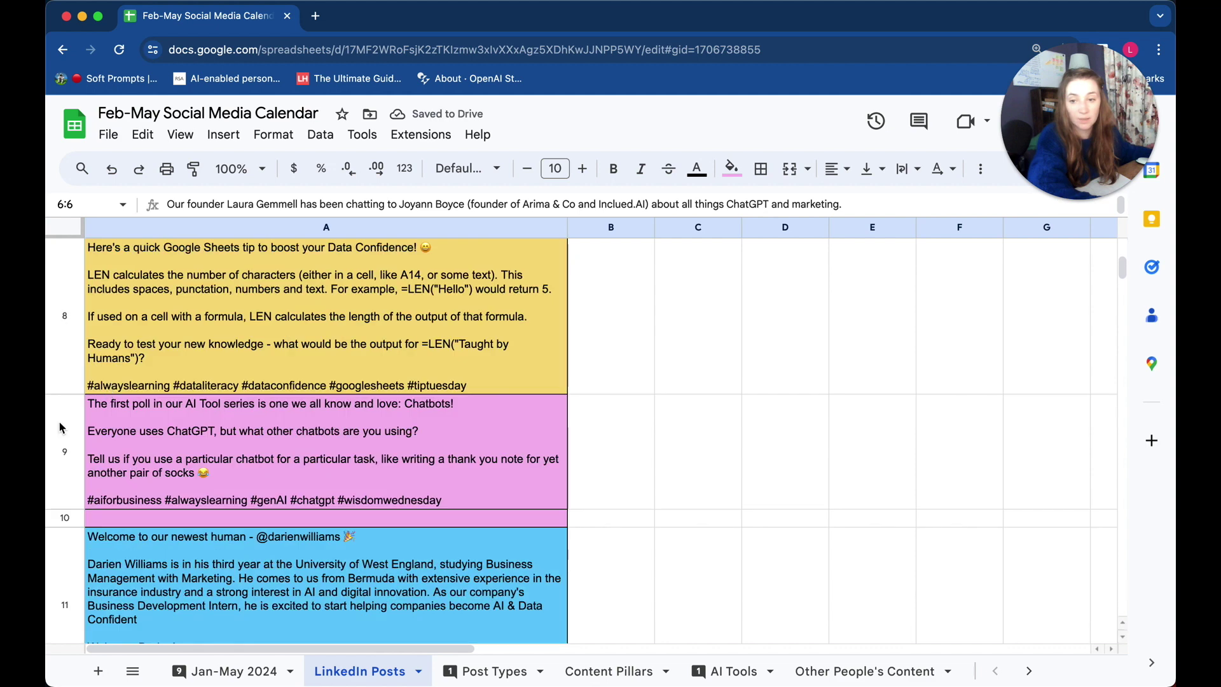
click(62, 519)
right_click(62, 519)
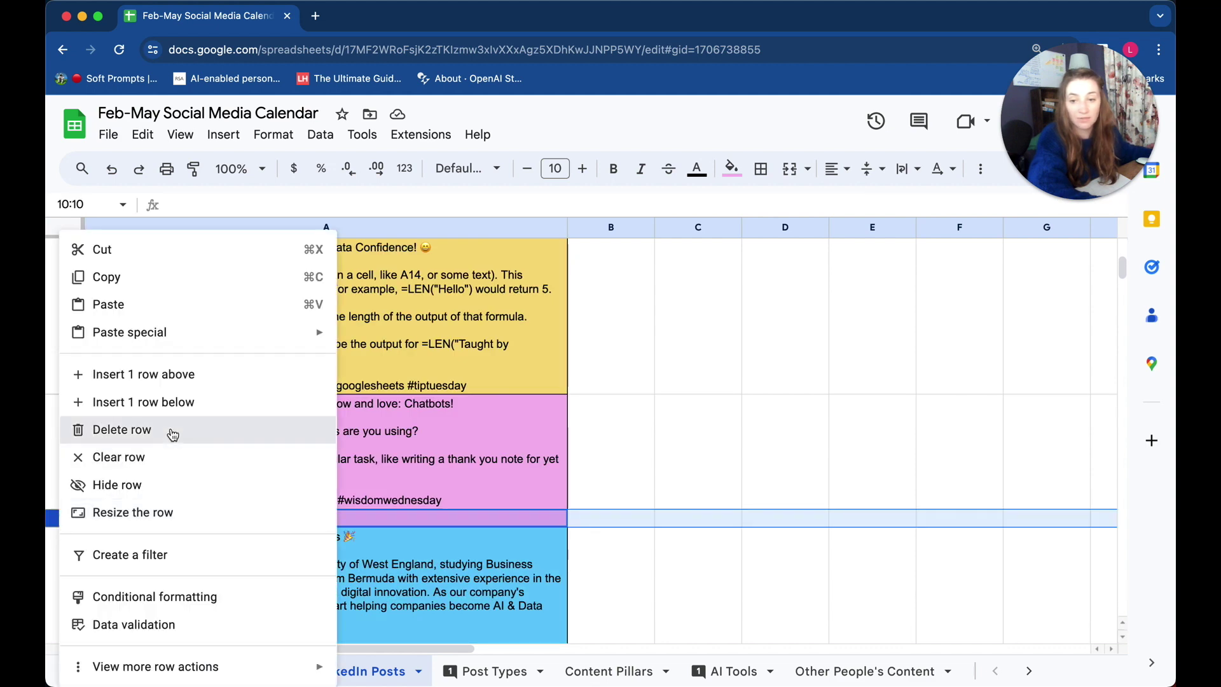
click(159, 428)
Delete the three empty rows 12 to 14 below the green message
scroll(213, 432, down, 4)
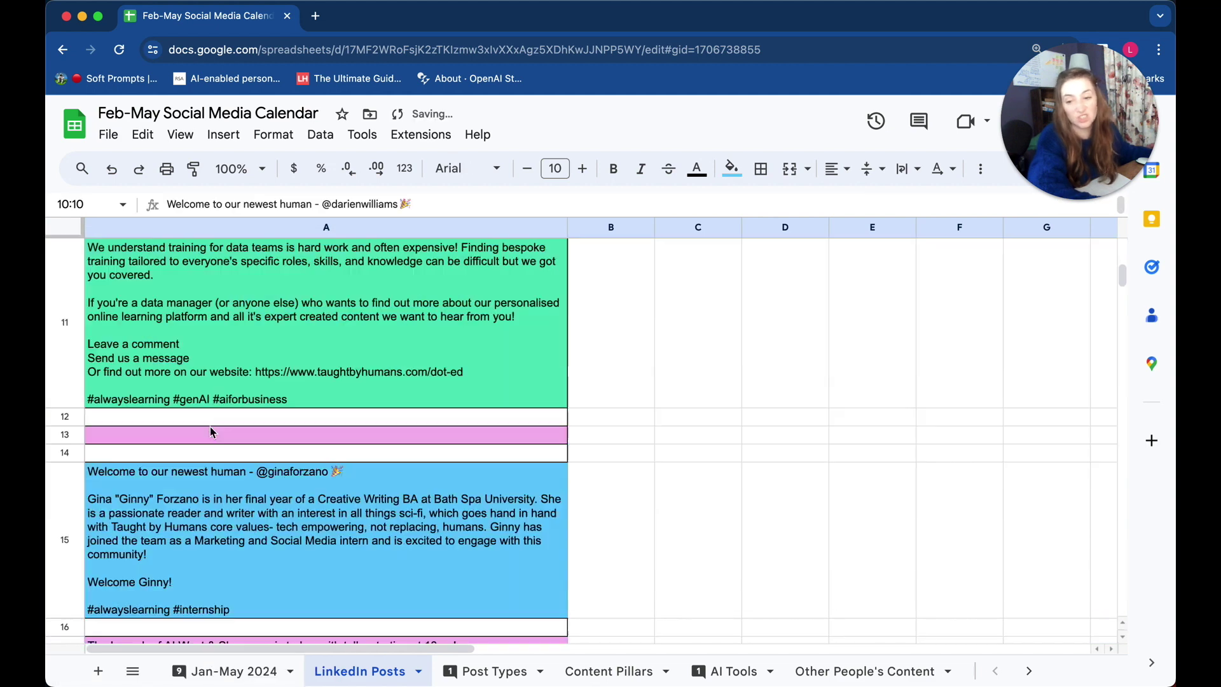
click(74, 417)
drag(75, 421, 65, 452)
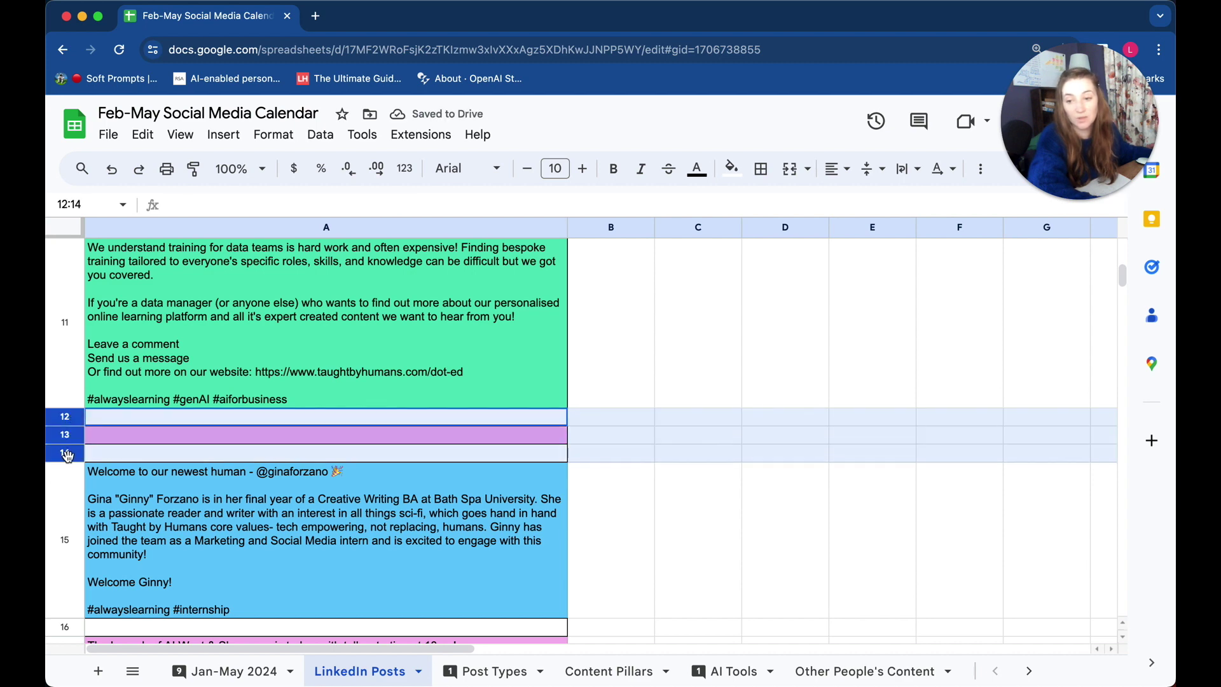
right_click(63, 448)
click(119, 430)
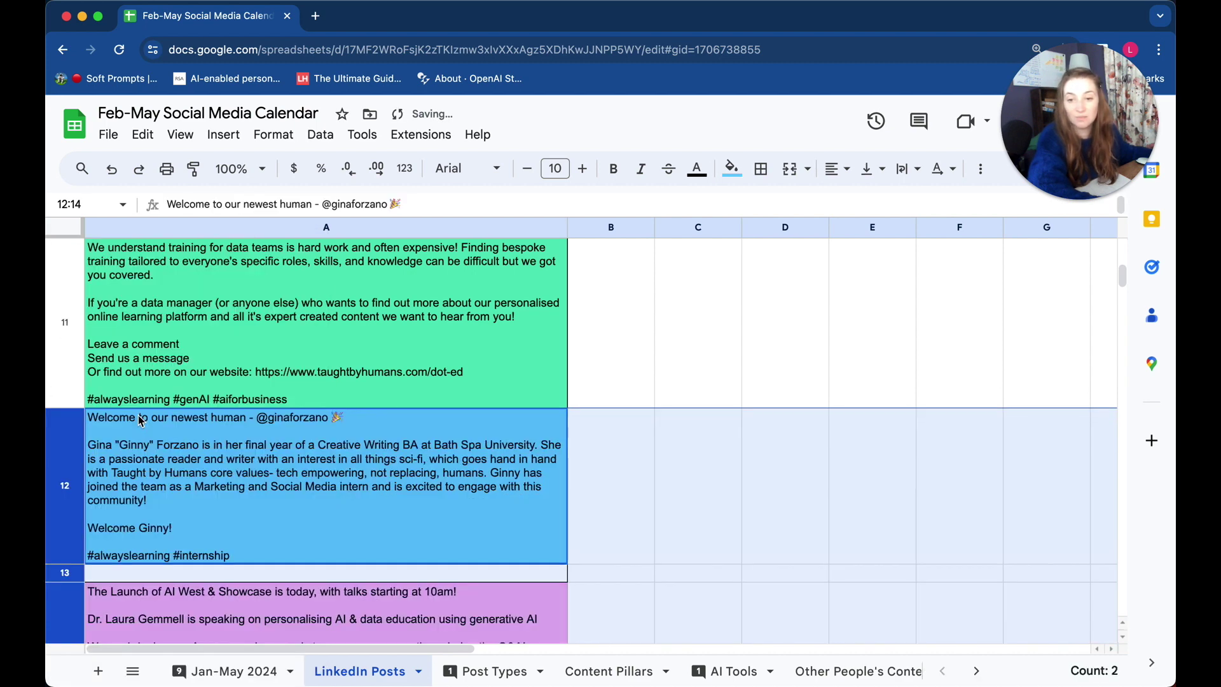
Delete the blank row 13 above the AI West & Showcase launch message
scroll(141, 423, down, 3)
click(197, 426)
right_click(66, 403)
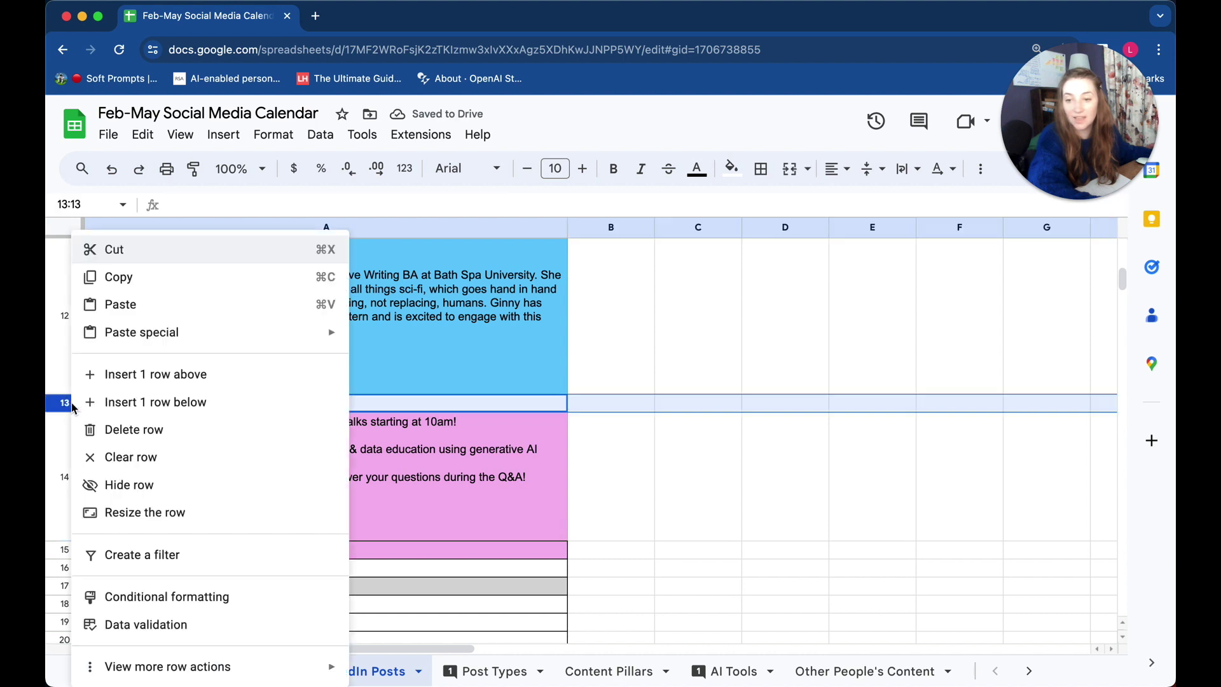
Return to the last LEN formula in B5 and fill it down beside the remaining messages
click(589, 469)
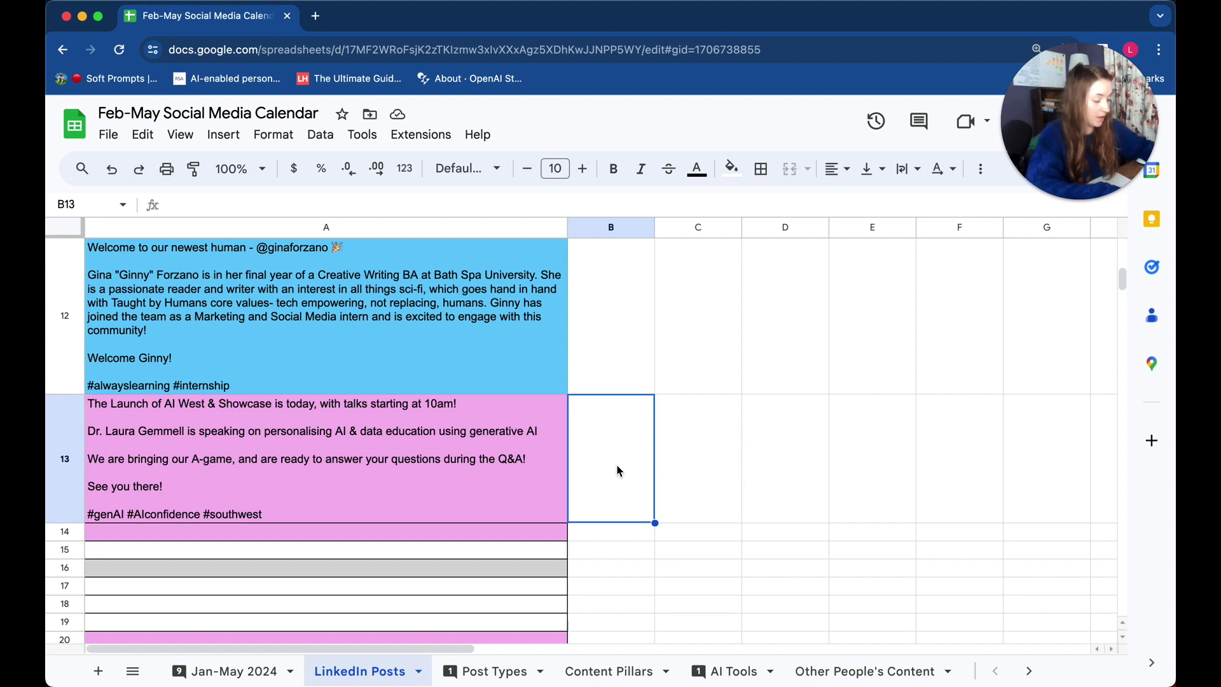
key(super+Up)
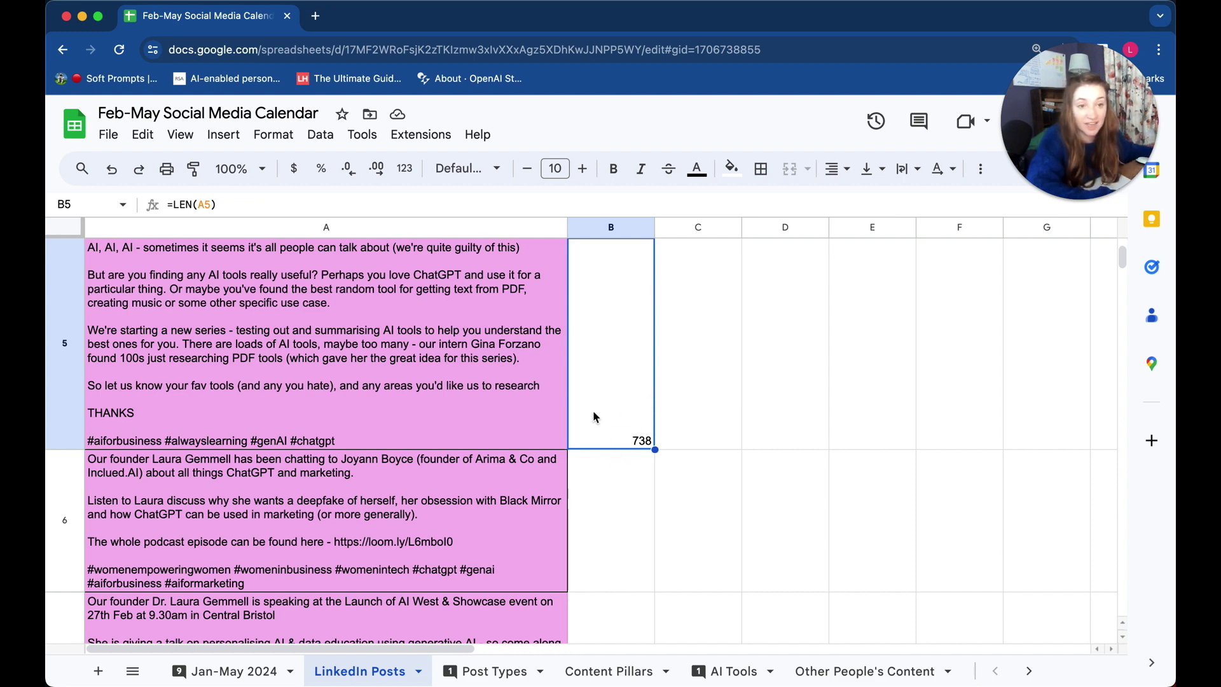
double_click(655, 450)
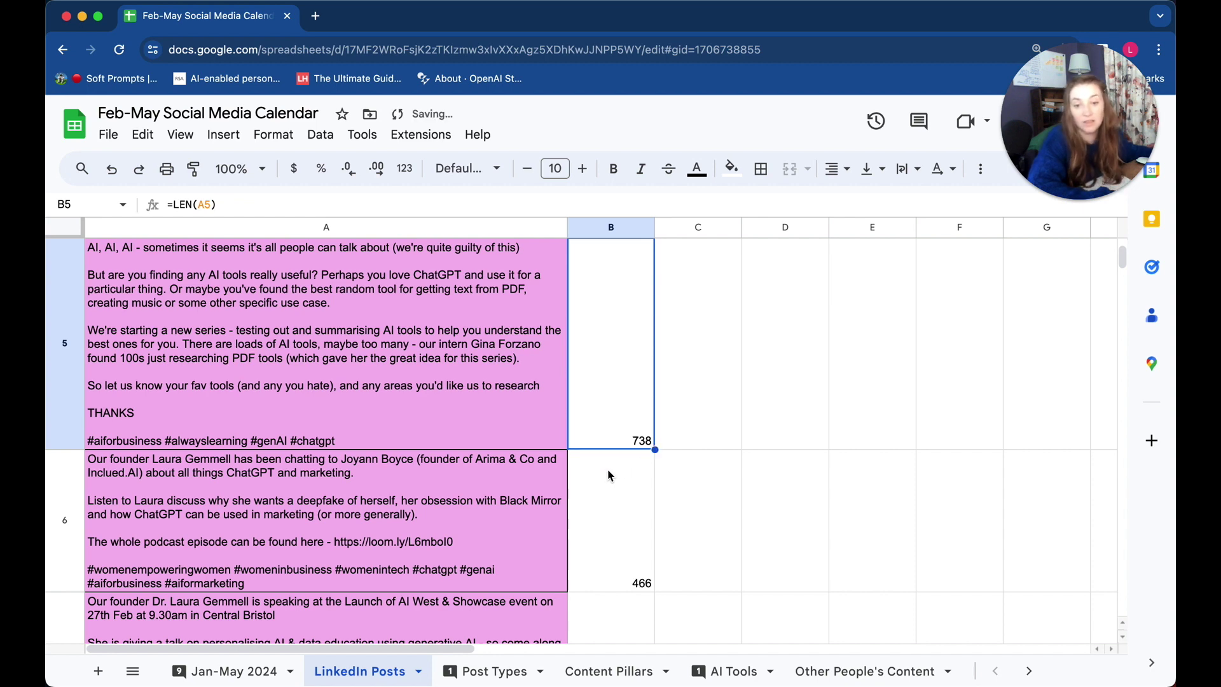
Check the filled LEN formulas in column B from row 6 down to row 13
double_click(611, 477)
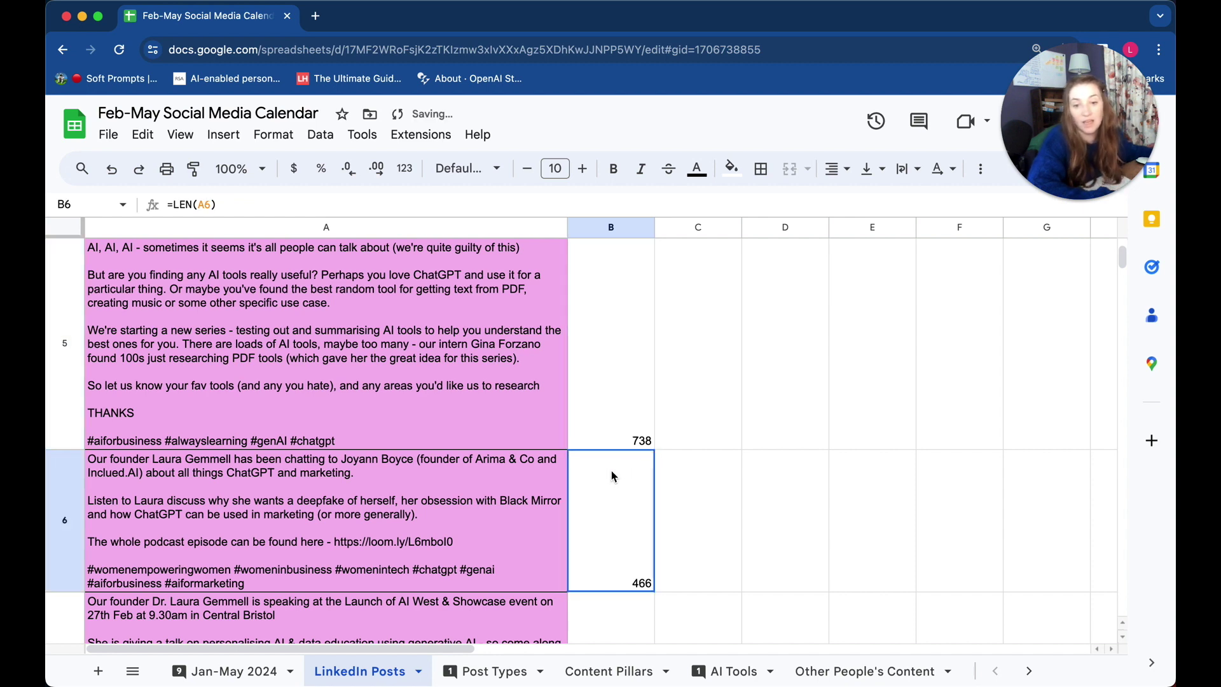
click(745, 480)
scroll(699, 481, down, 3)
click(645, 480)
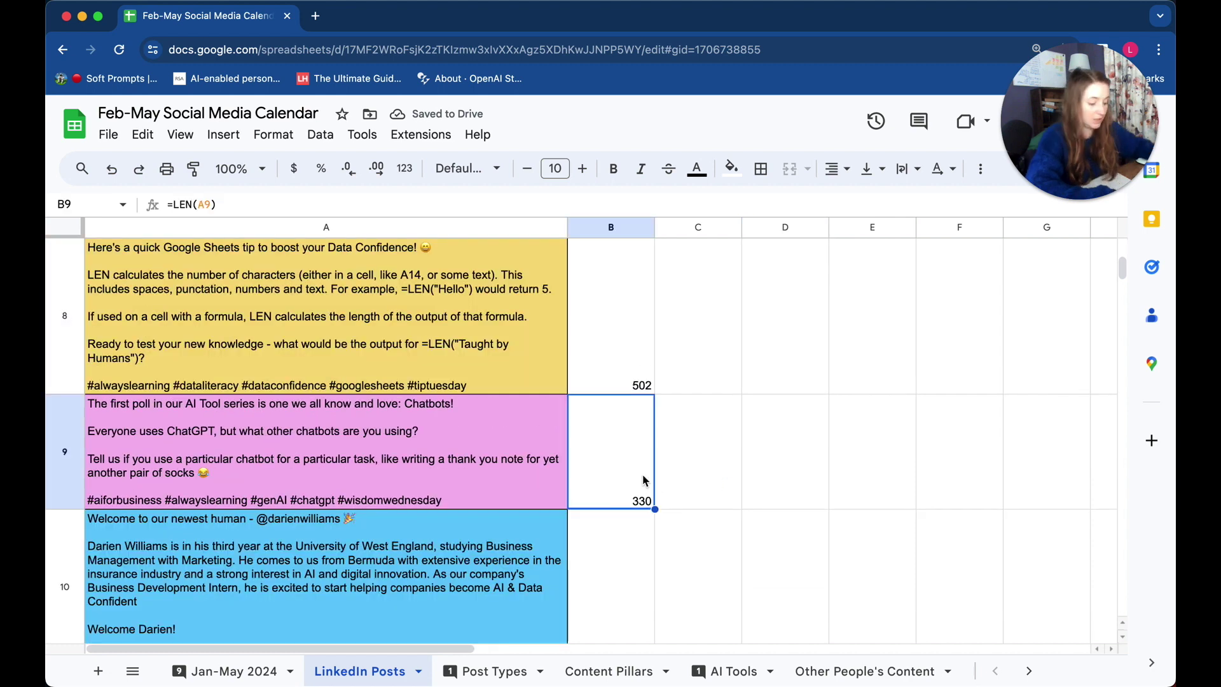
scroll(645, 480, down, 4)
click(644, 480)
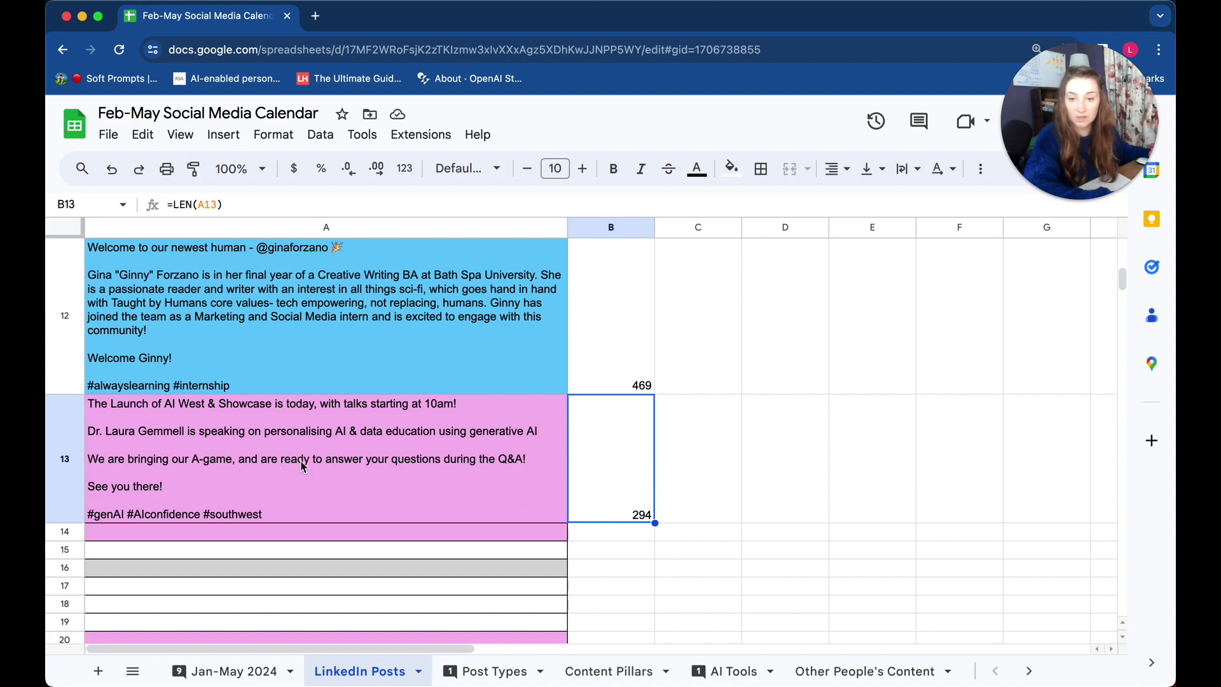
Delete the empty grey row 2 under the Message header
scroll(608, 453, up, 1)
scroll(607, 453, up, 10)
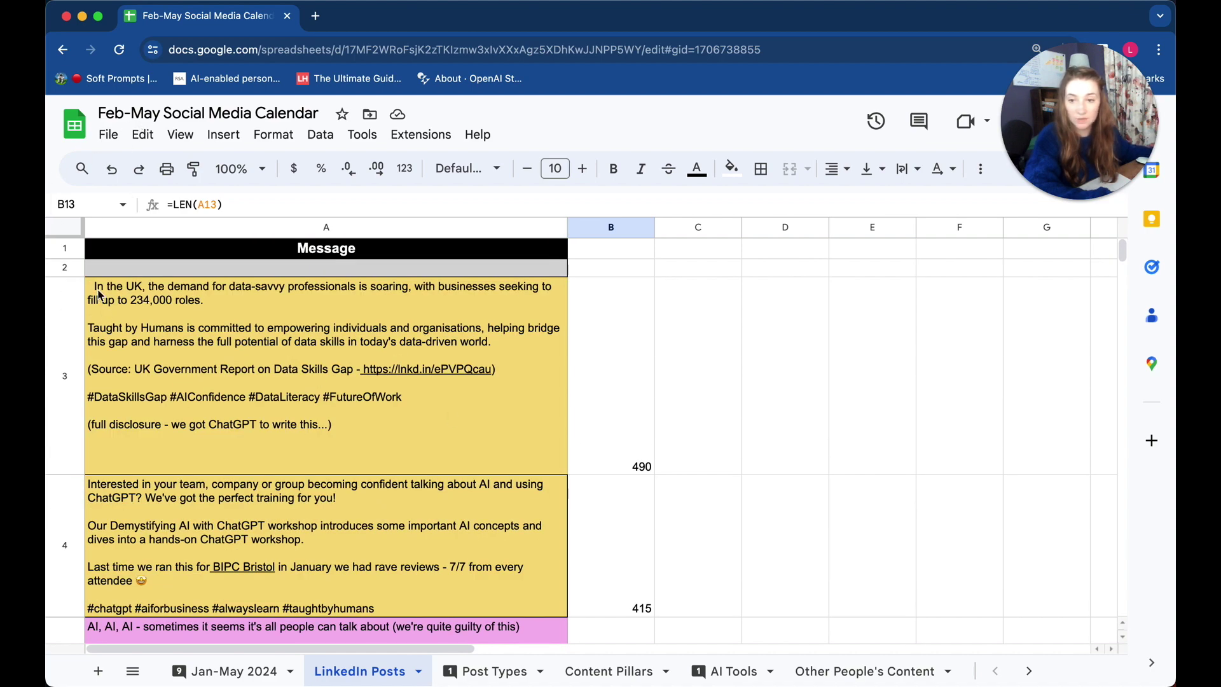
click(71, 269)
right_click(72, 268)
click(133, 430)
Freeze the first row so the Message header stays in place, and test it by scrolling
click(62, 251)
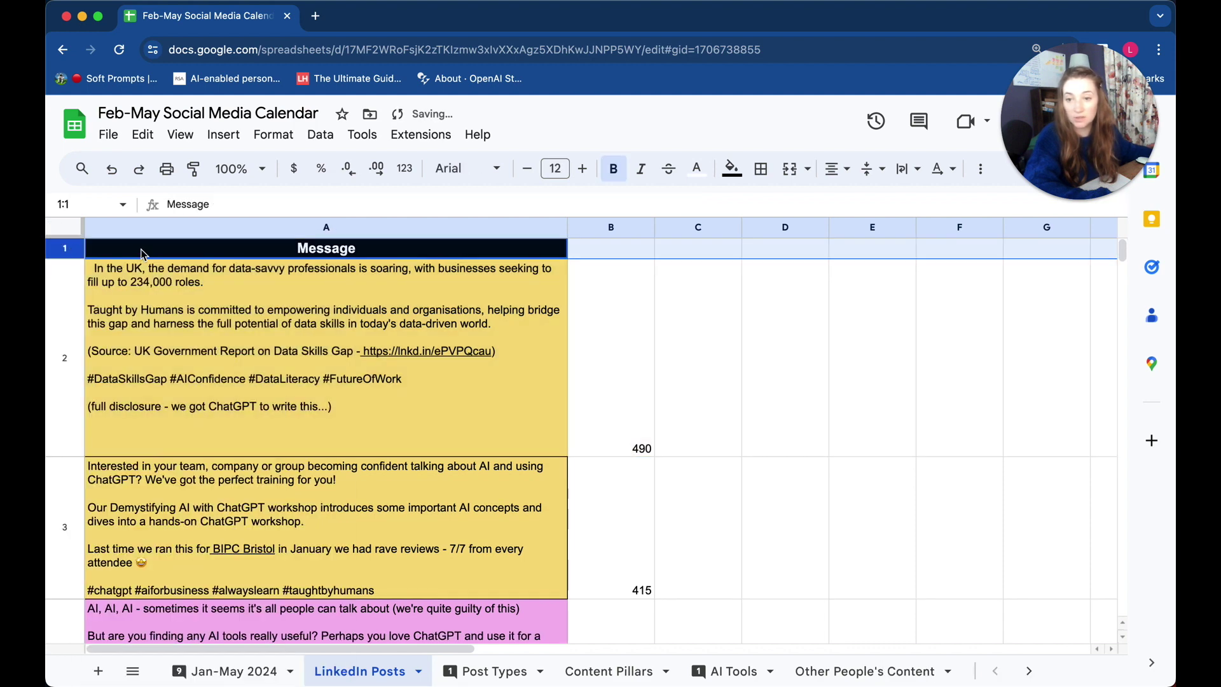
click(181, 136)
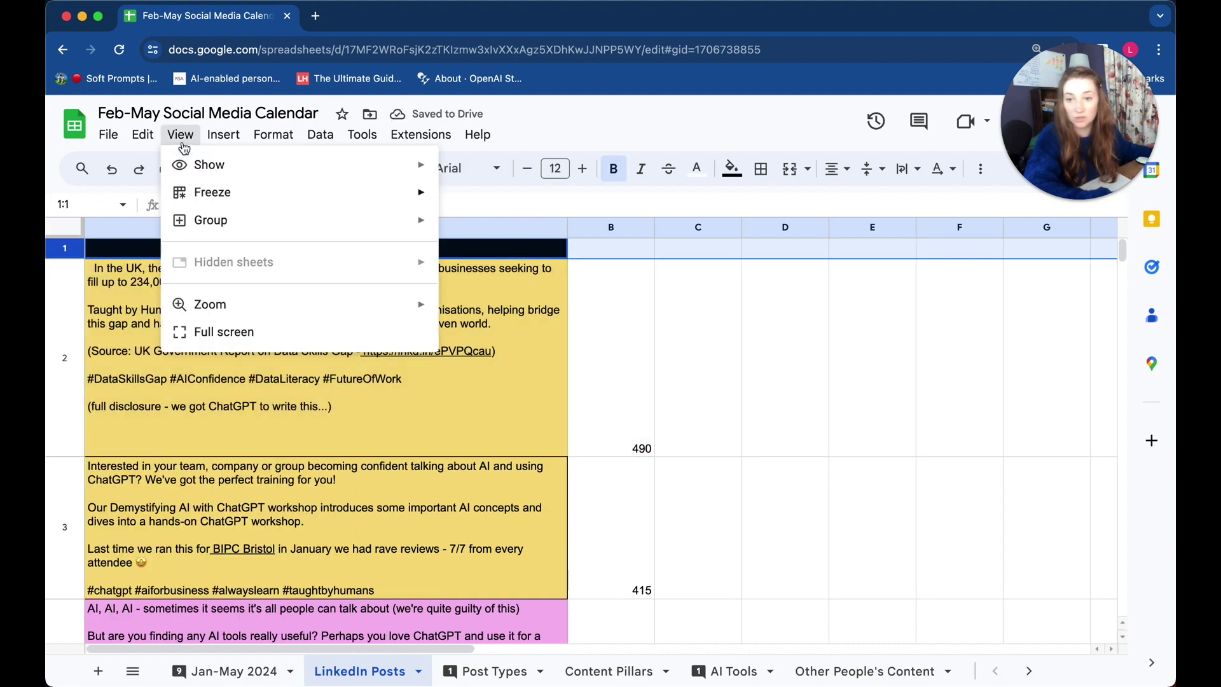
click(127, 250)
click(181, 134)
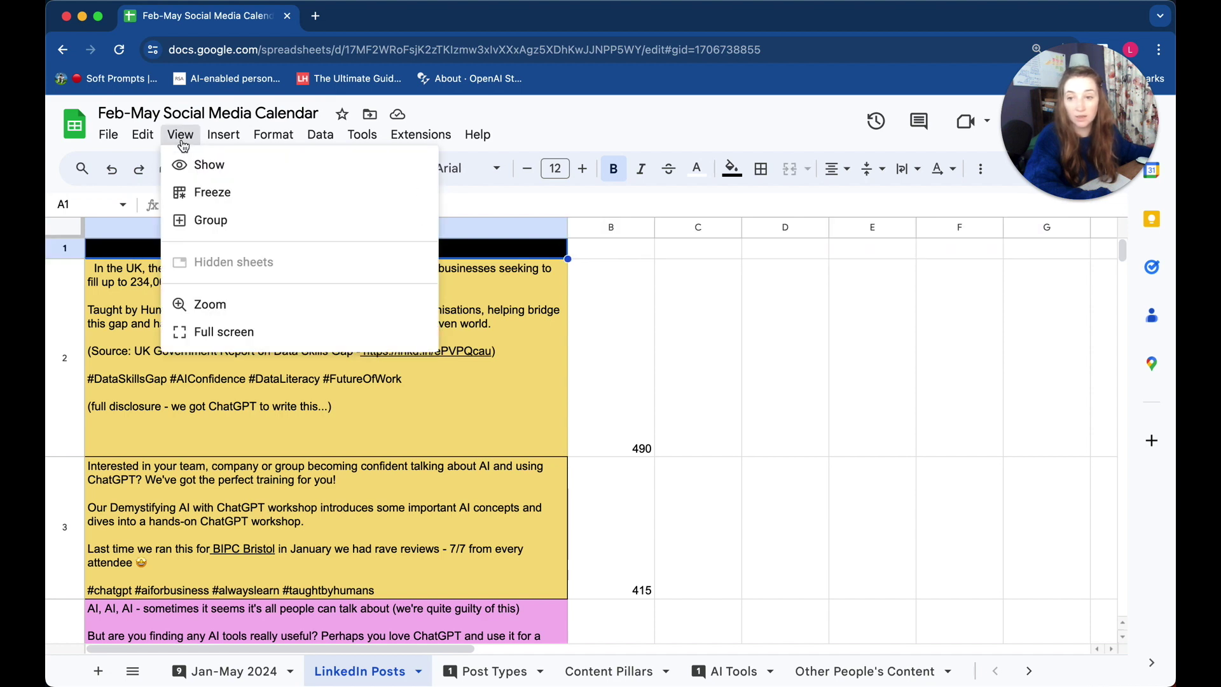
mouse_move(216, 192)
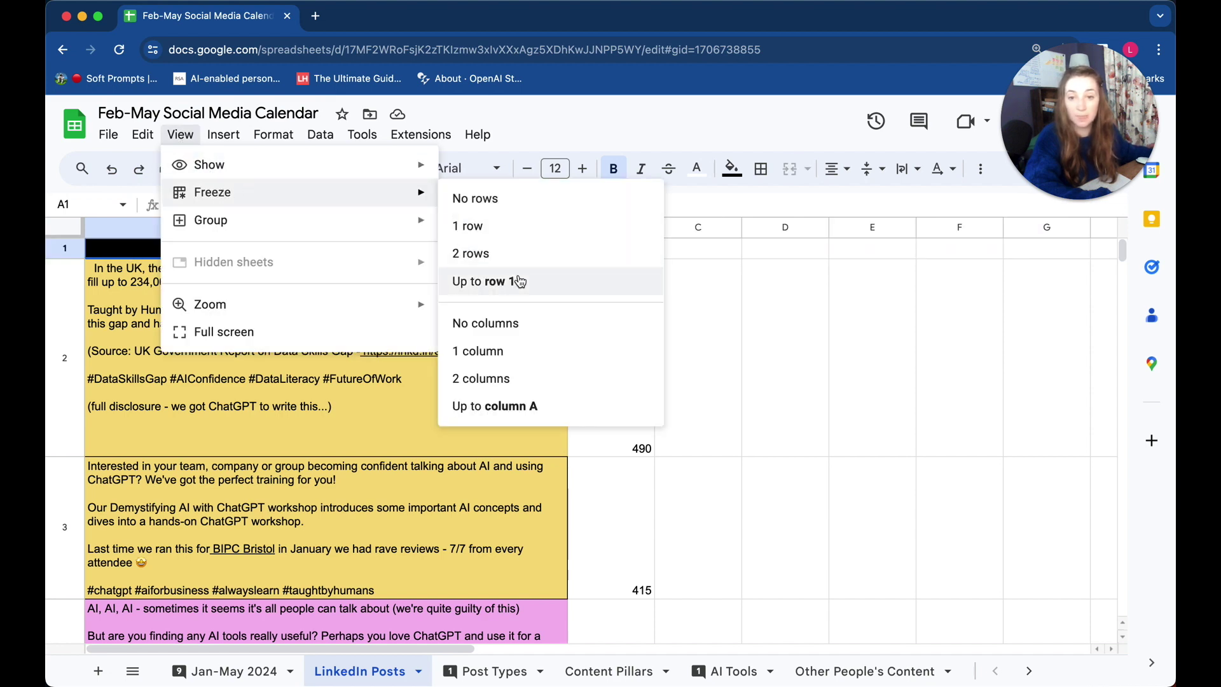
click(517, 226)
scroll(523, 362, down, 5)
scroll(523, 362, up, 5)
Enter the header Length in cell B1, leaving the formula in B2 unchanged
click(598, 254)
text(Length)
key(Return)
key(Return)
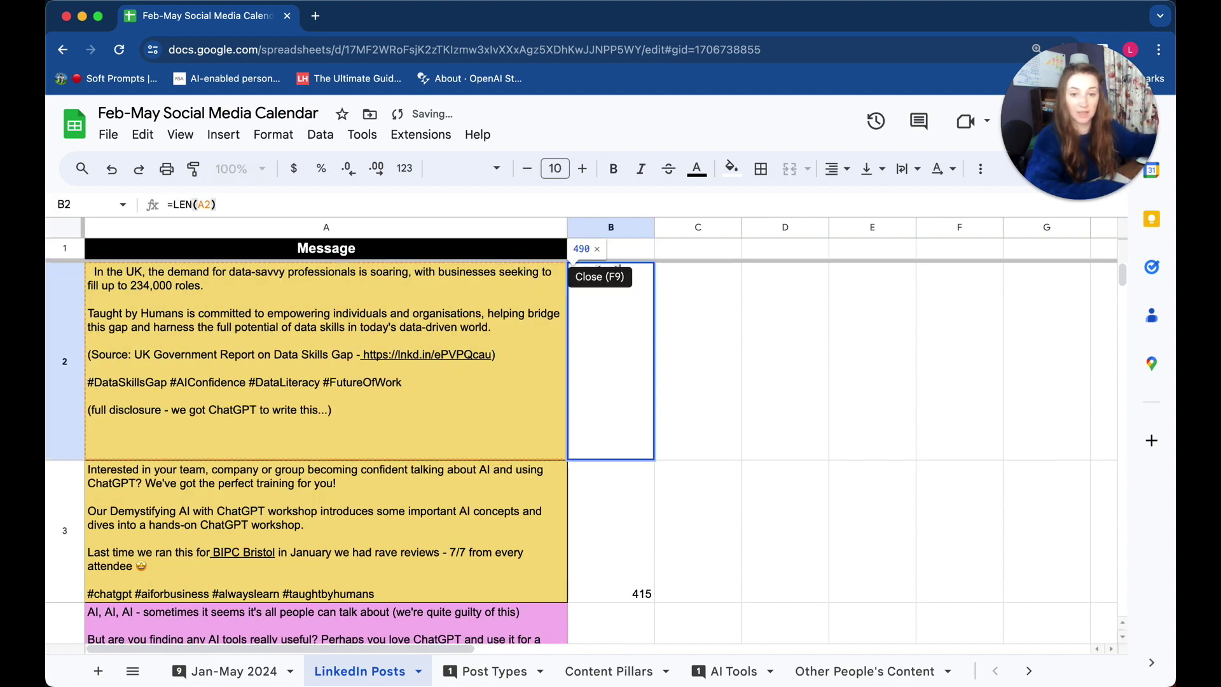
click(696, 325)
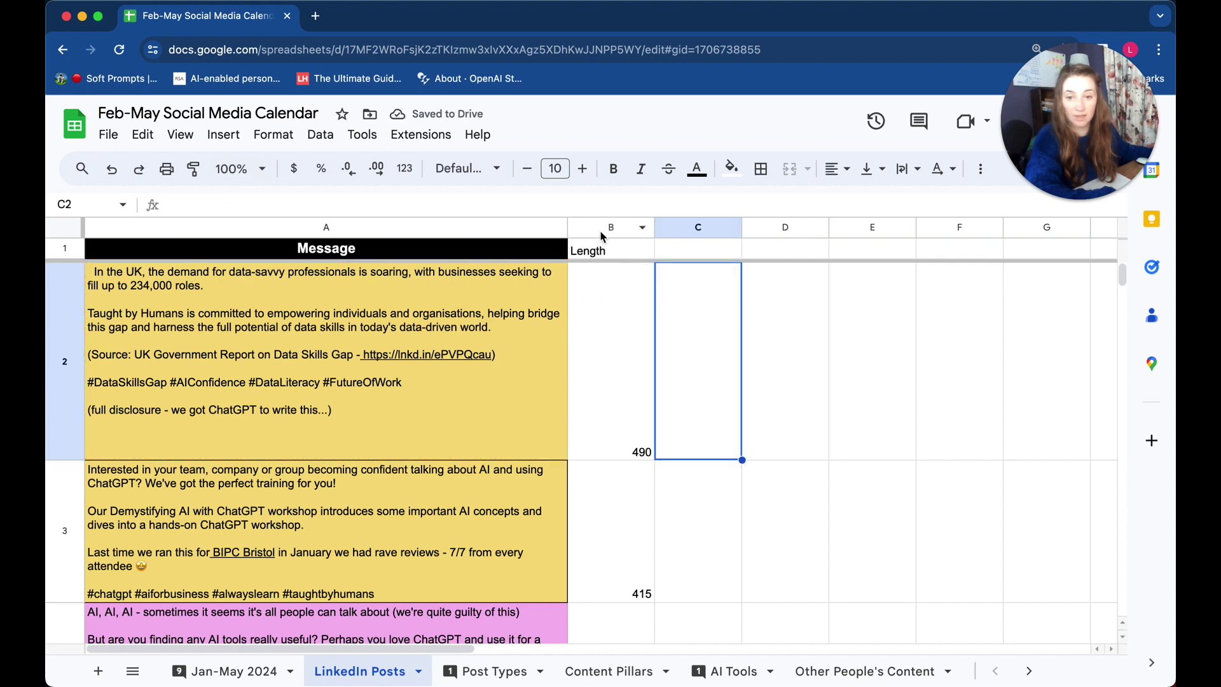
Copy the formatting of the Message header in A1 onto the whole of row 1
click(582, 228)
click(67, 252)
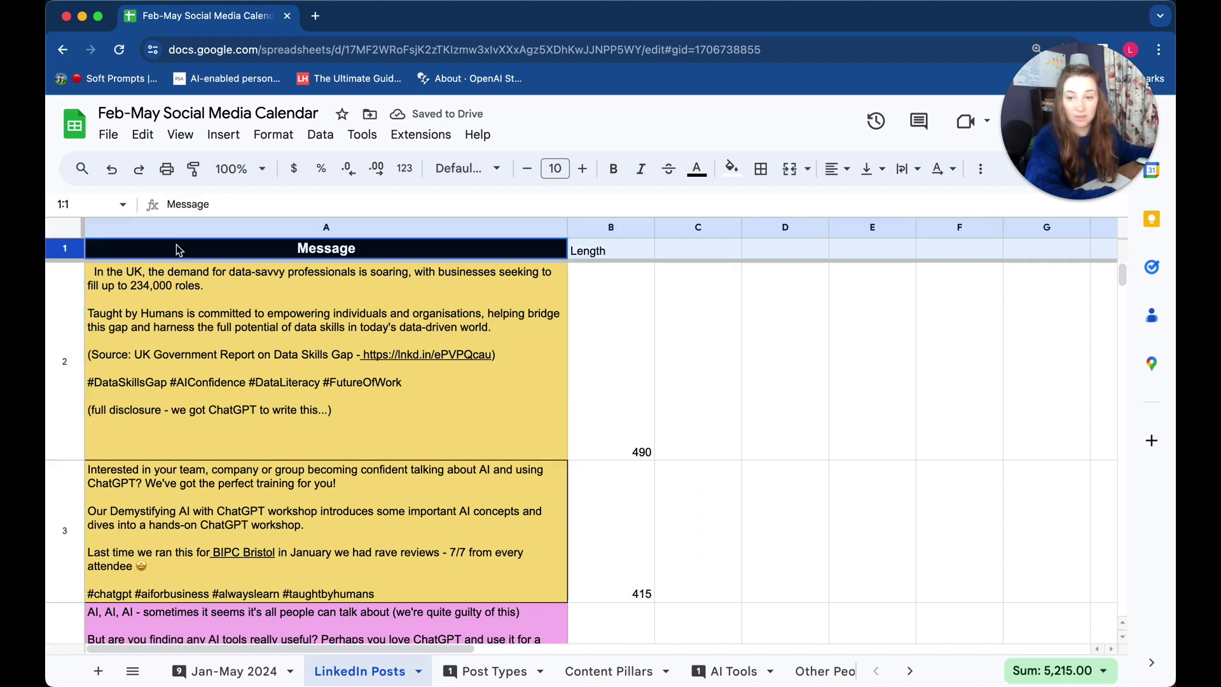
click(185, 252)
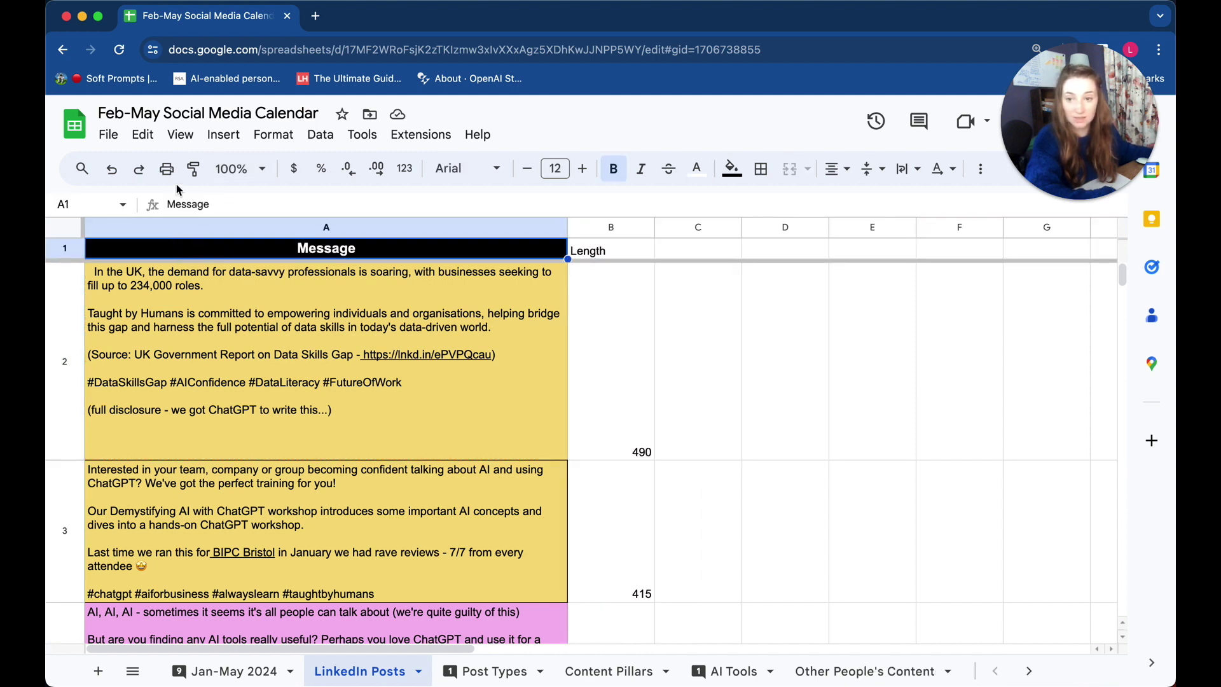
click(195, 169)
click(70, 250)
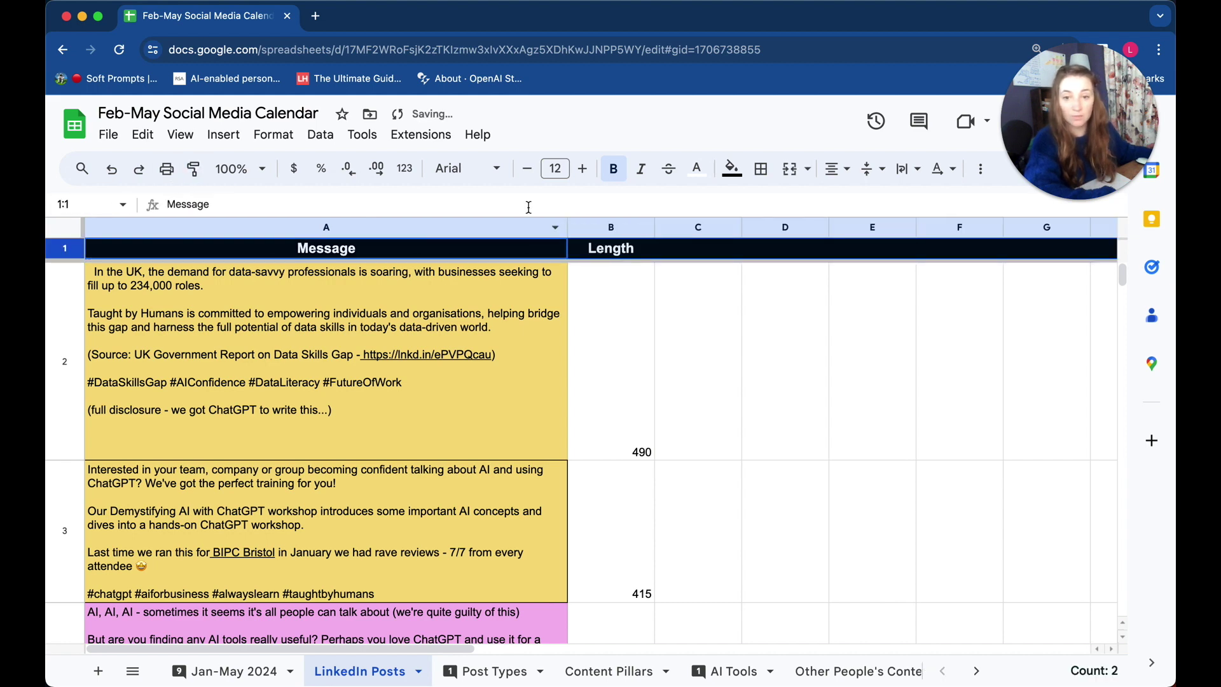
Centre the contents of the whole Length column B both vertically and horizontally
click(609, 228)
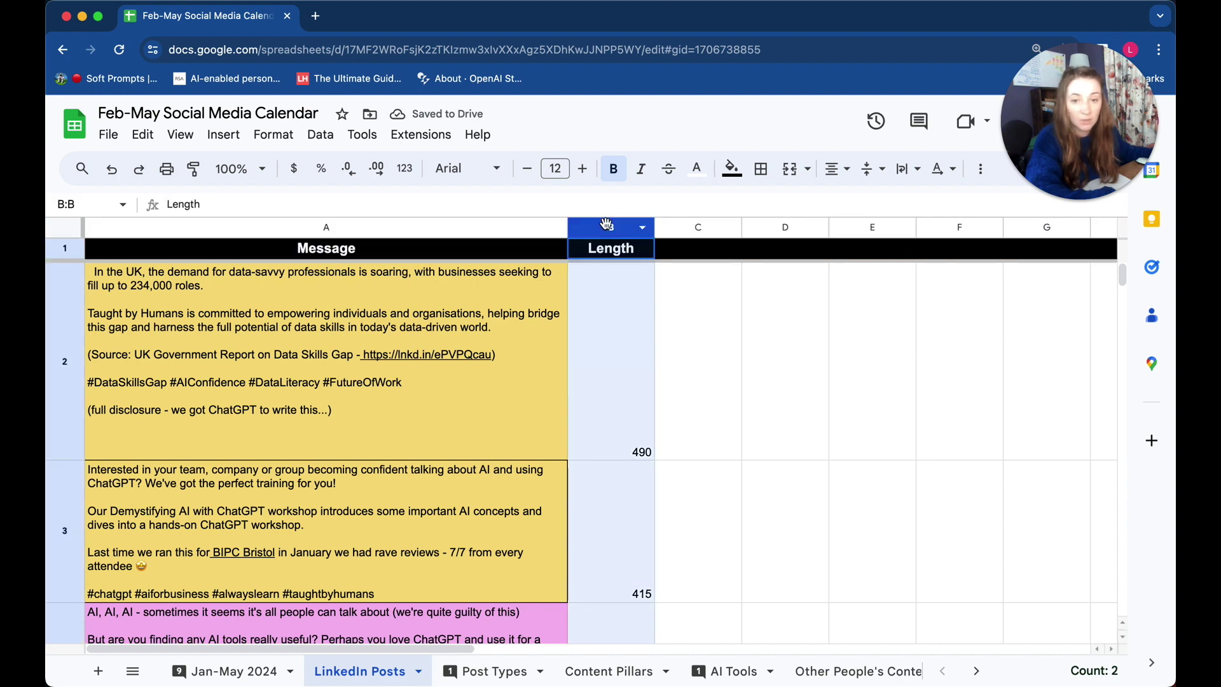
click(871, 169)
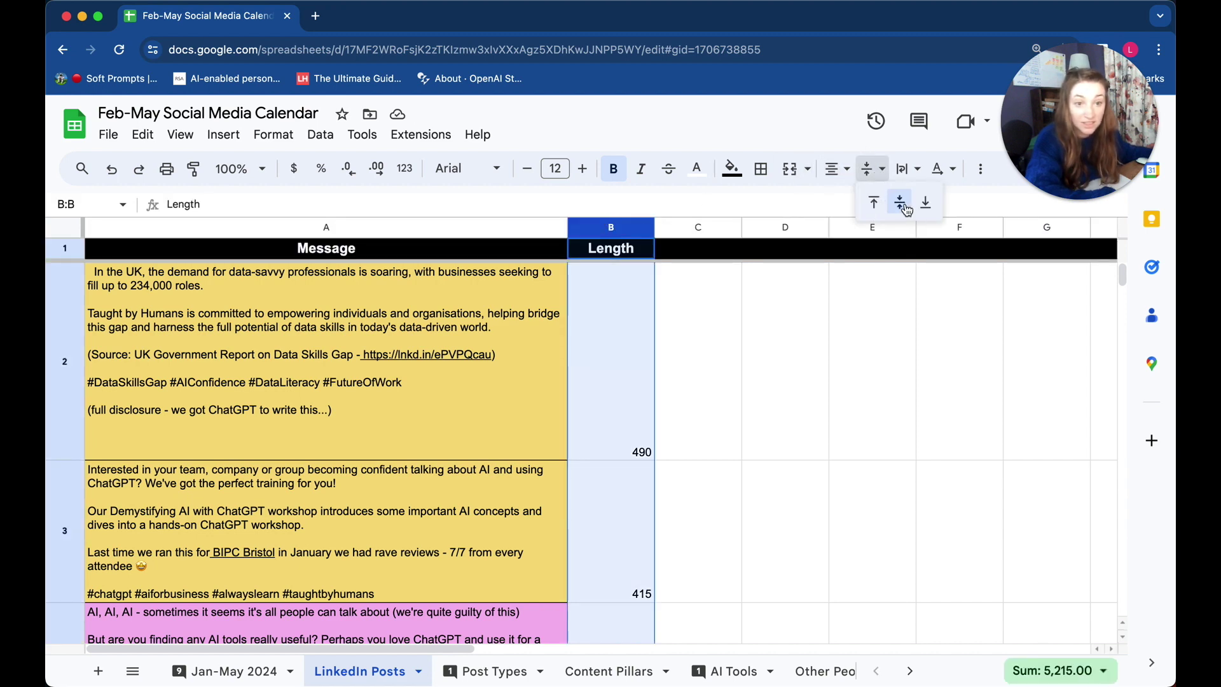
click(906, 209)
click(838, 169)
click(865, 204)
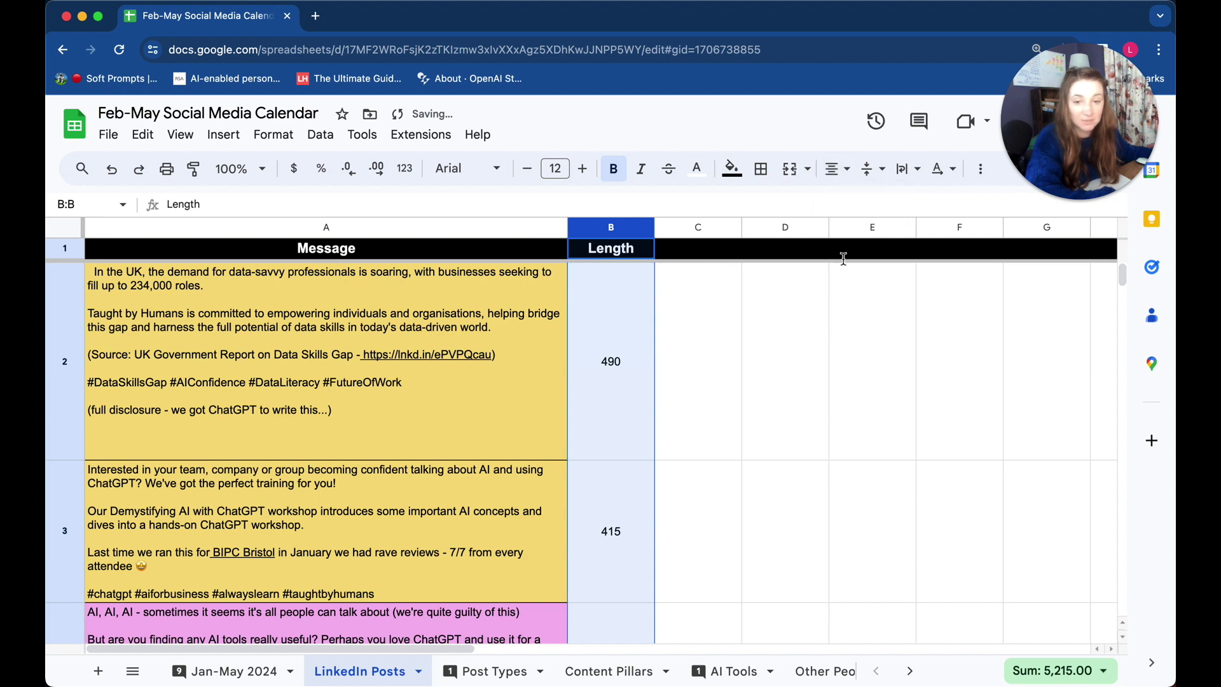
click(763, 355)
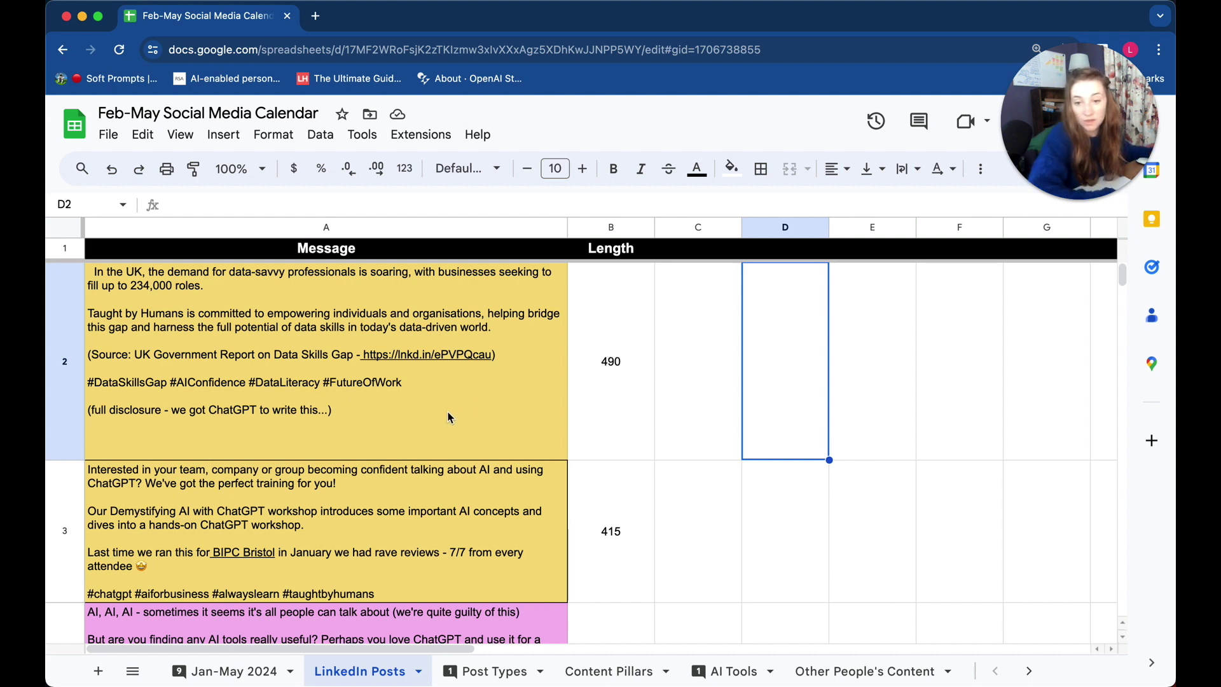
Enter the header Trim in cell C1, beside the Length header
mouse_move(272, 377)
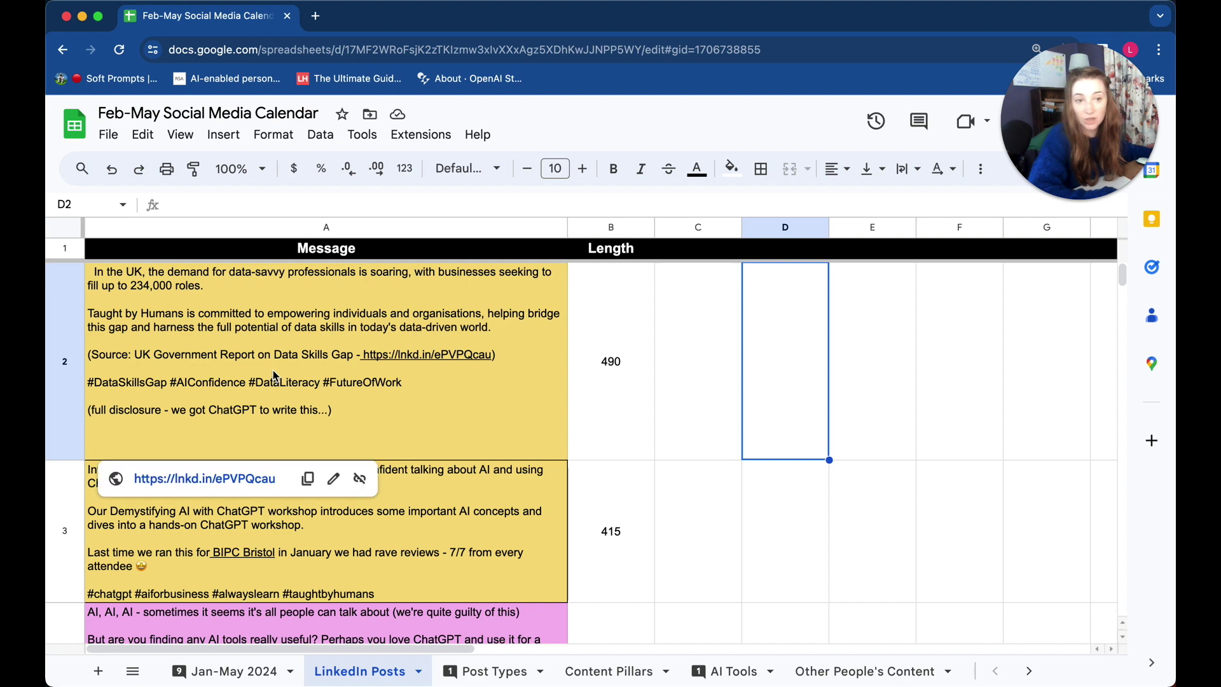
click(687, 360)
click(714, 249)
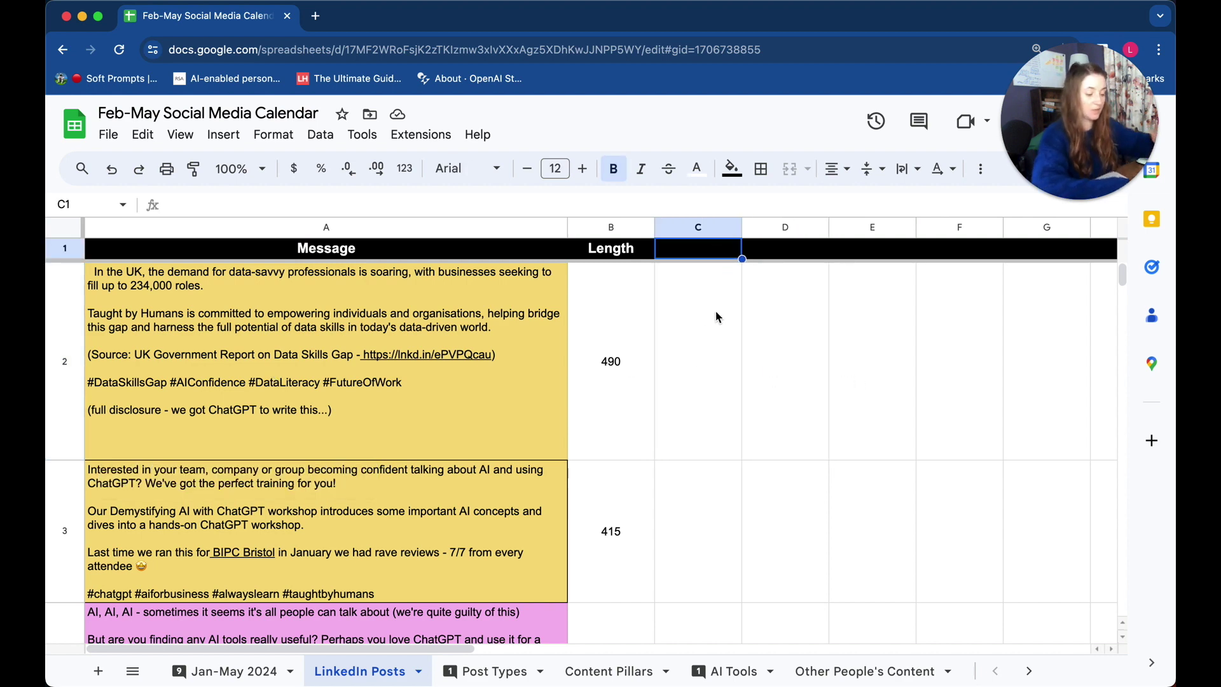
text(Trim)
key(Return)
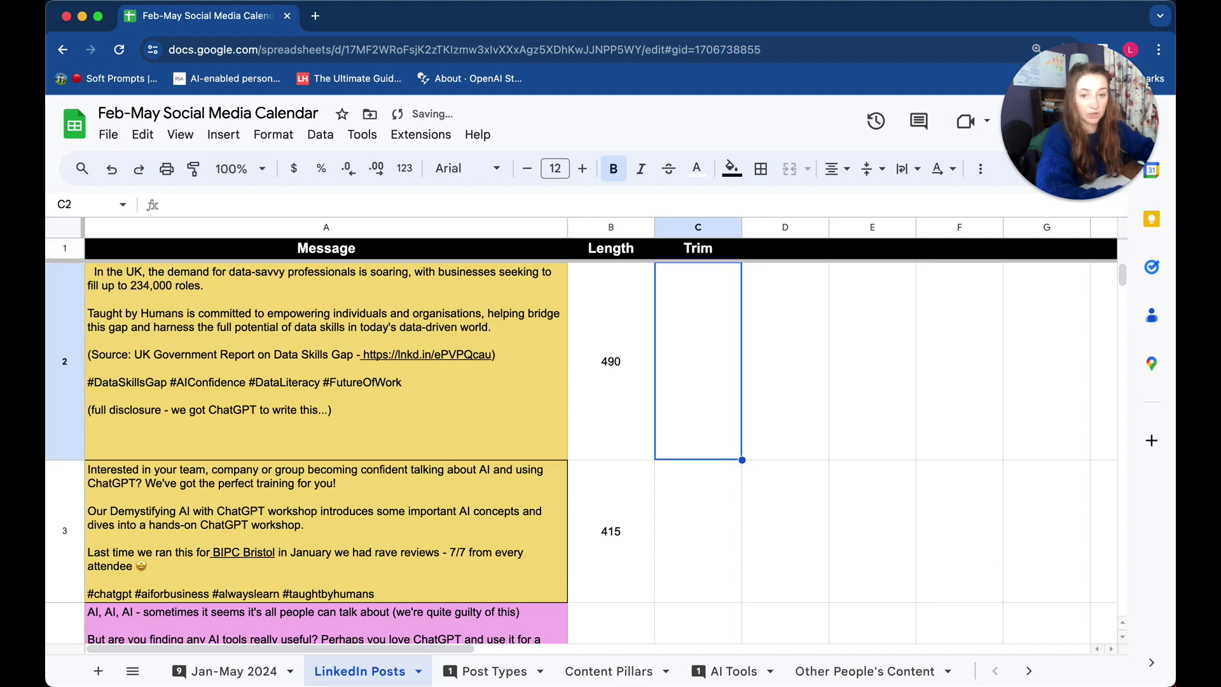
Check the leading spaces of the message in A2, and begin a =trim formula in cell C2
double_click(94, 274)
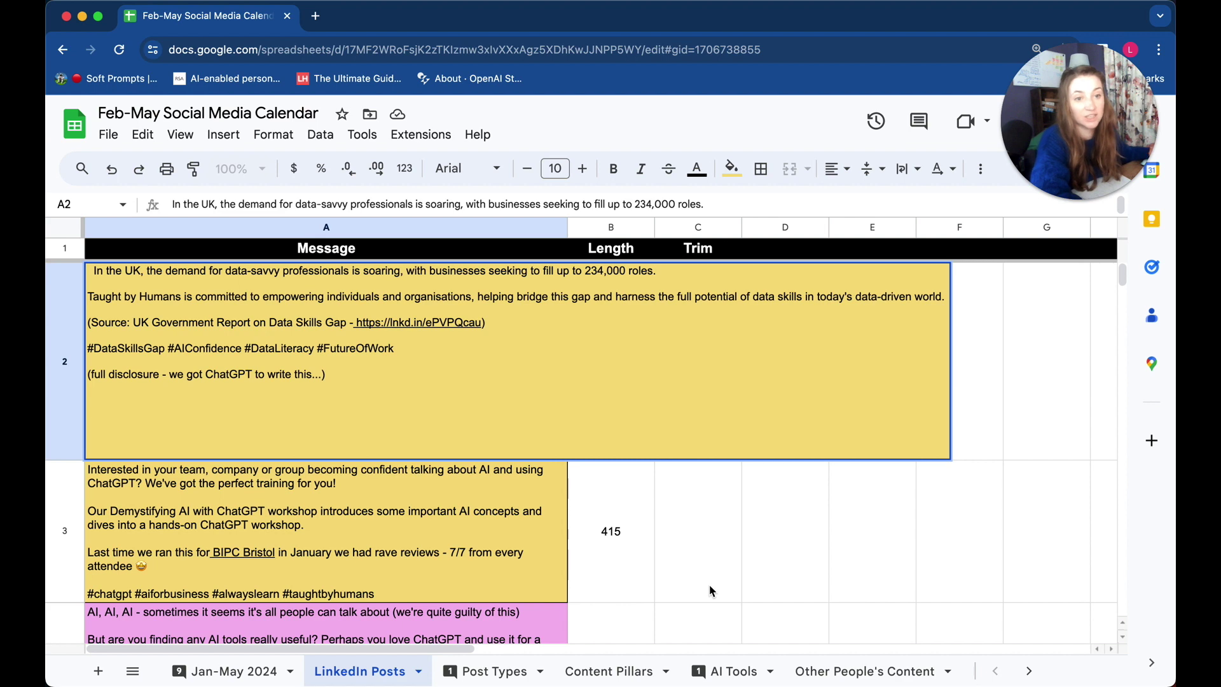
click(666, 400)
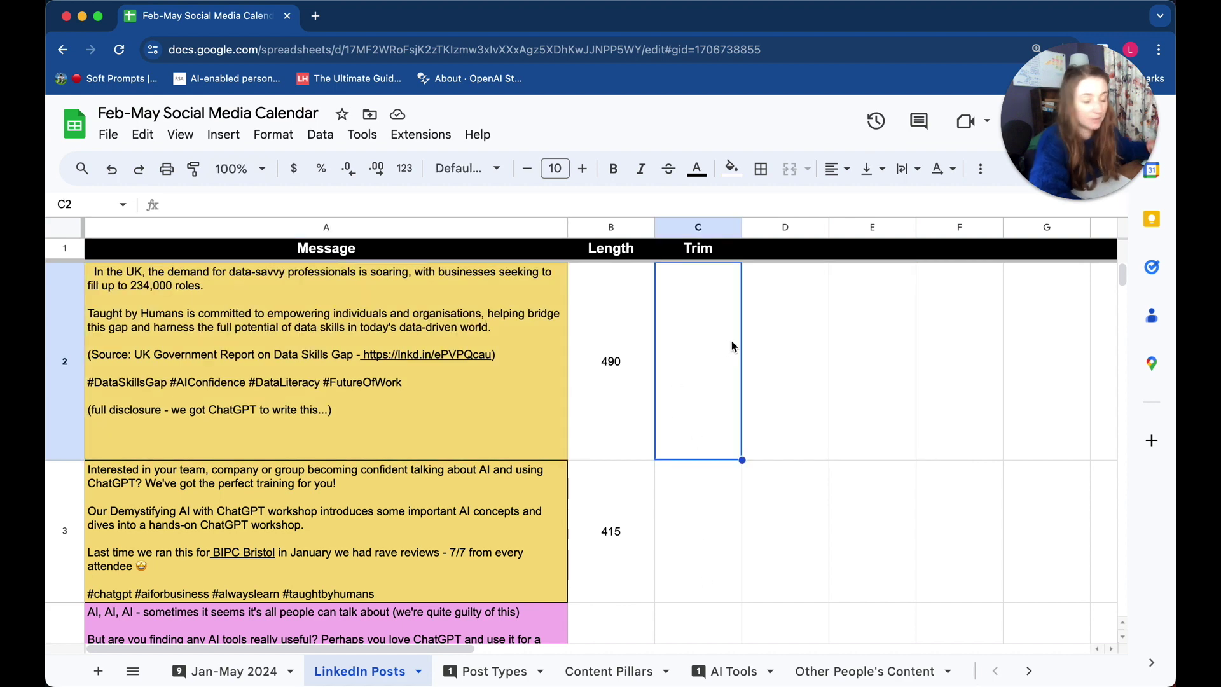
text(=trim)
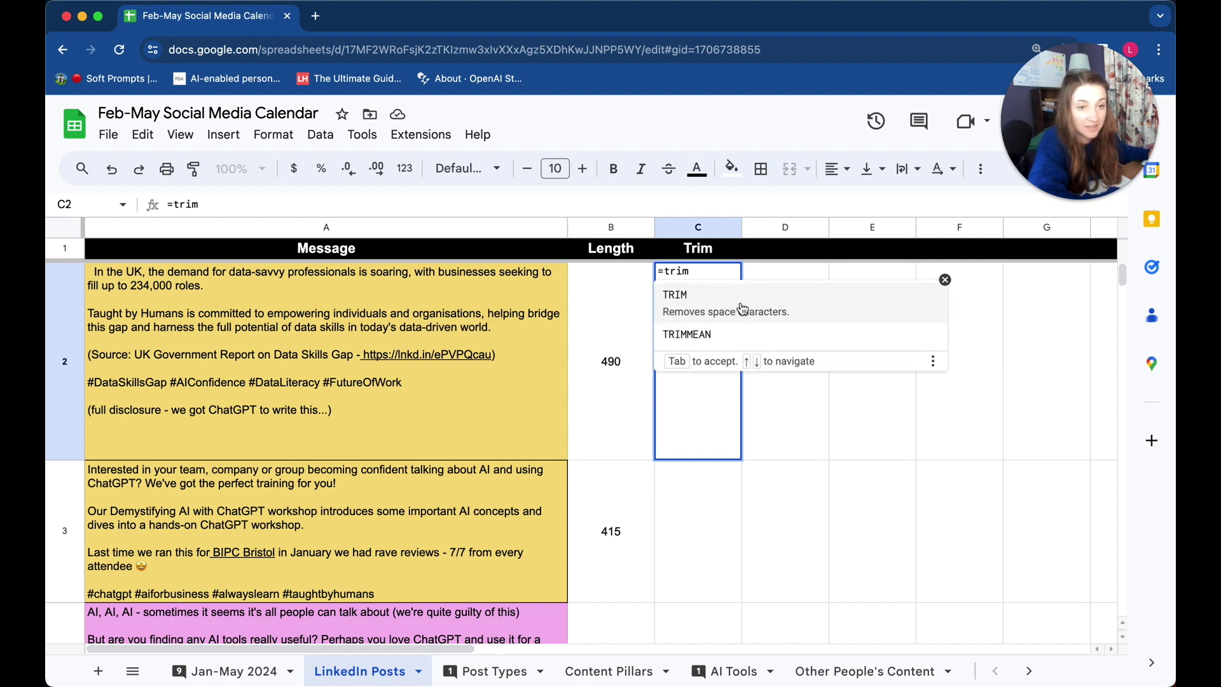
click(721, 318)
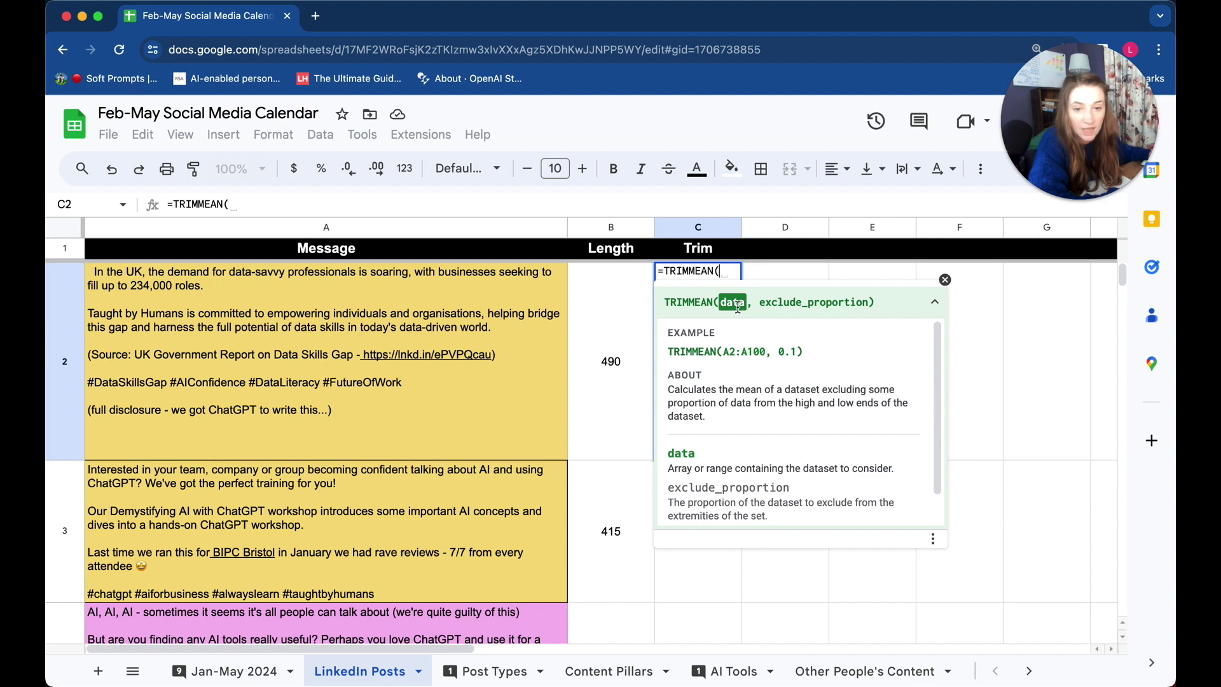
click(421, 333)
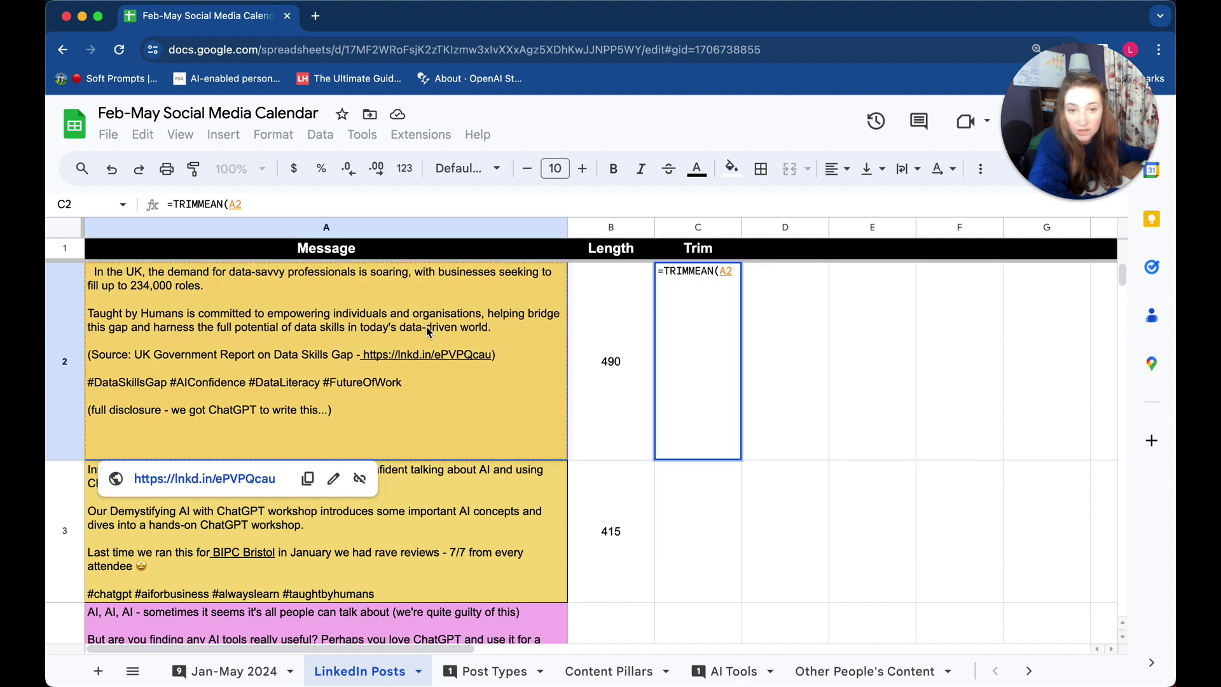
click(714, 273)
drag(736, 271, 697, 264)
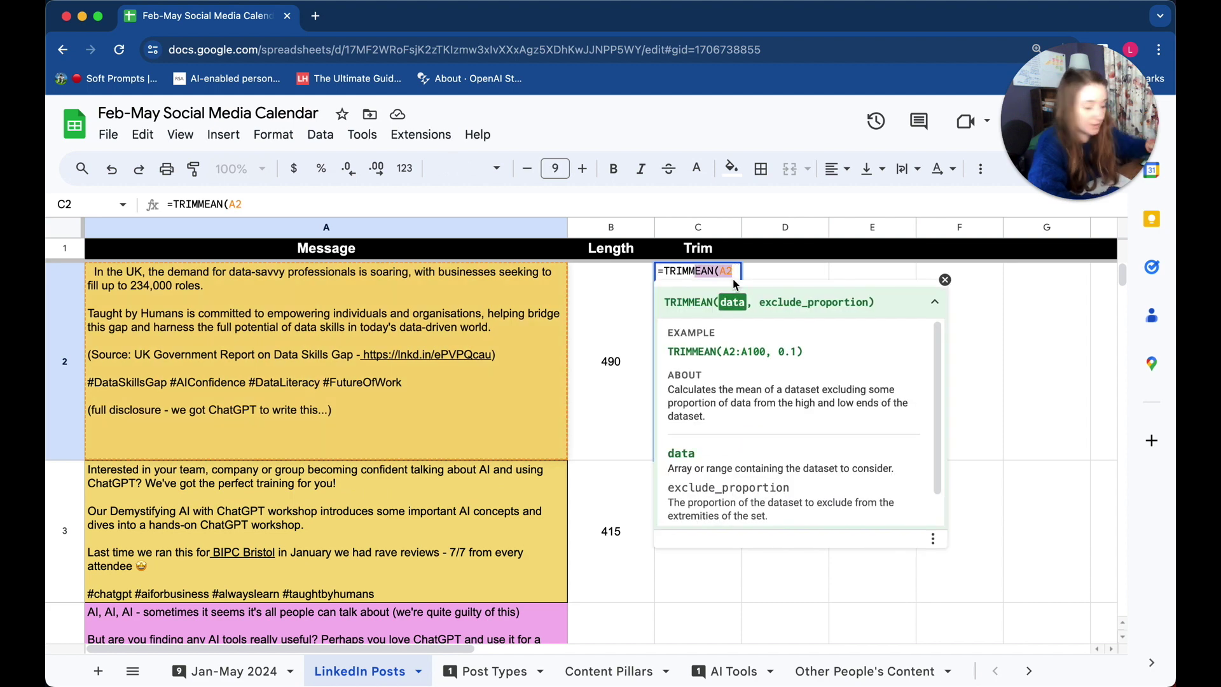
key(BackSpace)
key(BackSpace)
Complete the formula in C2 as =TRIM(A2), referencing the first message
text(()
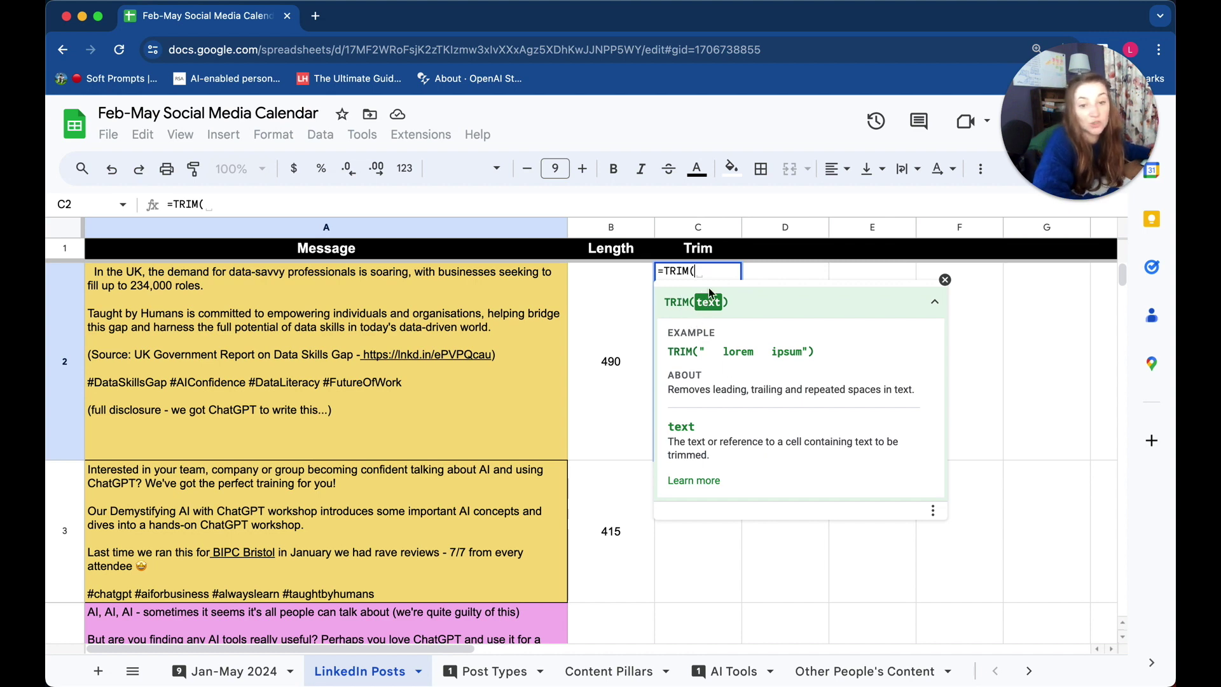
click(311, 321)
text())
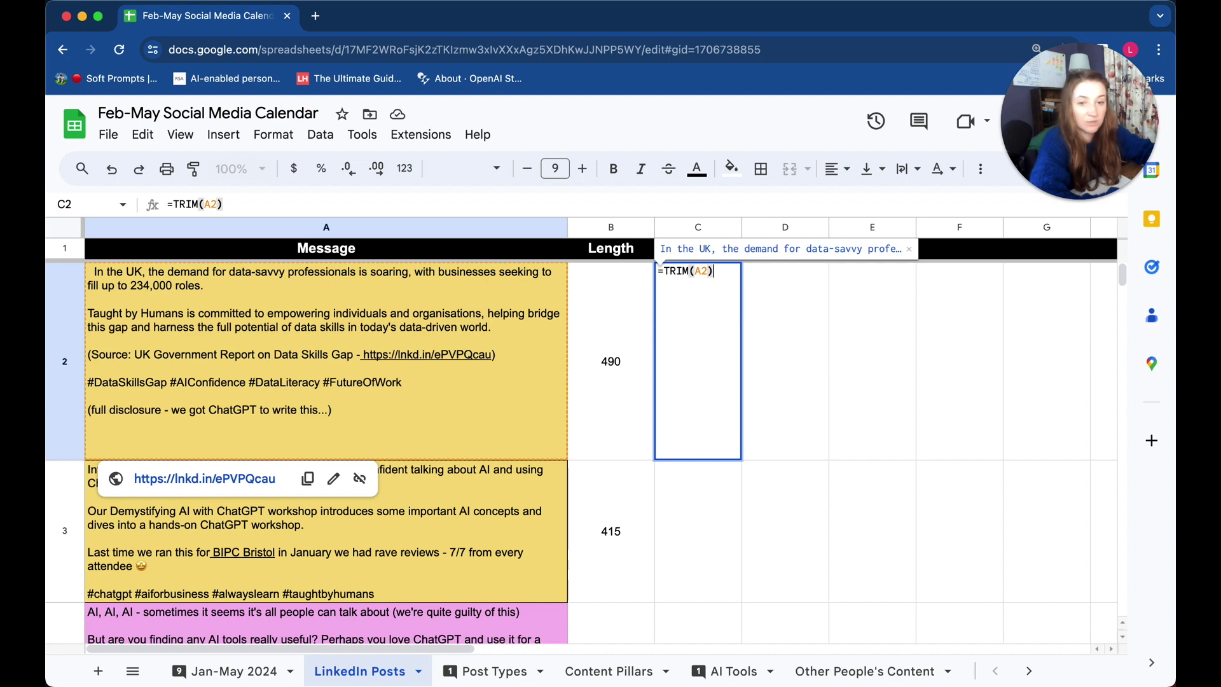
key(Return)
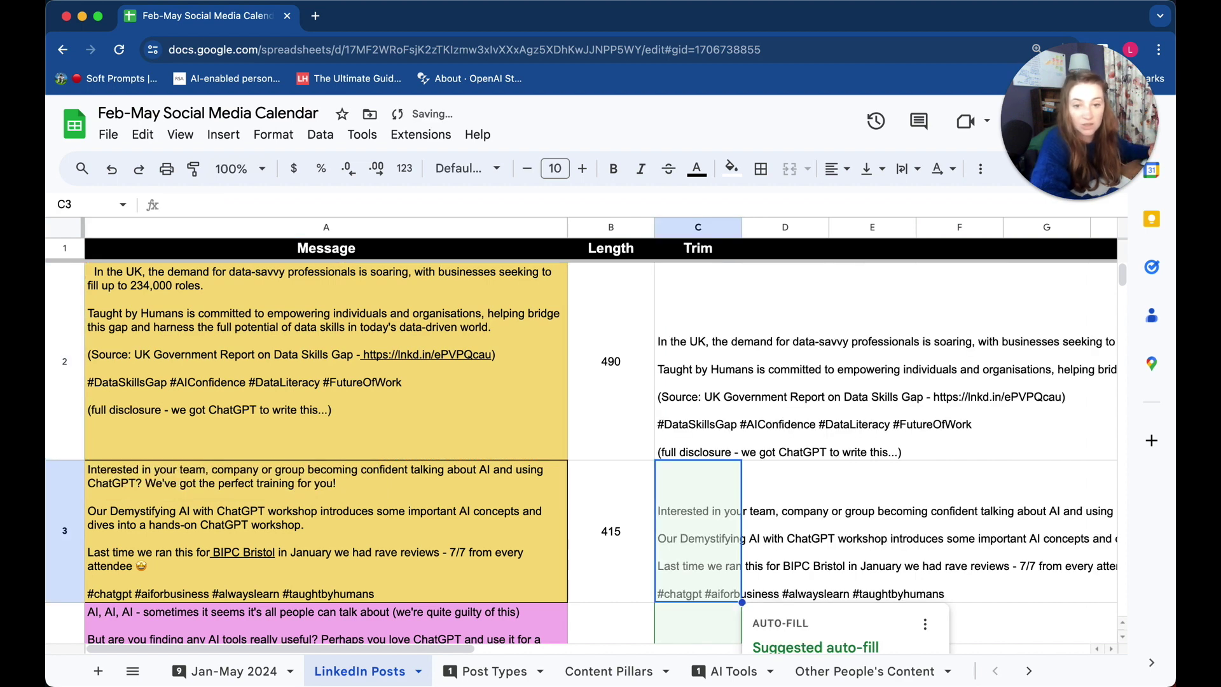
Examine the TRIM formula in C2 and compare its output with the original message in A2 and its length in B2
click(699, 344)
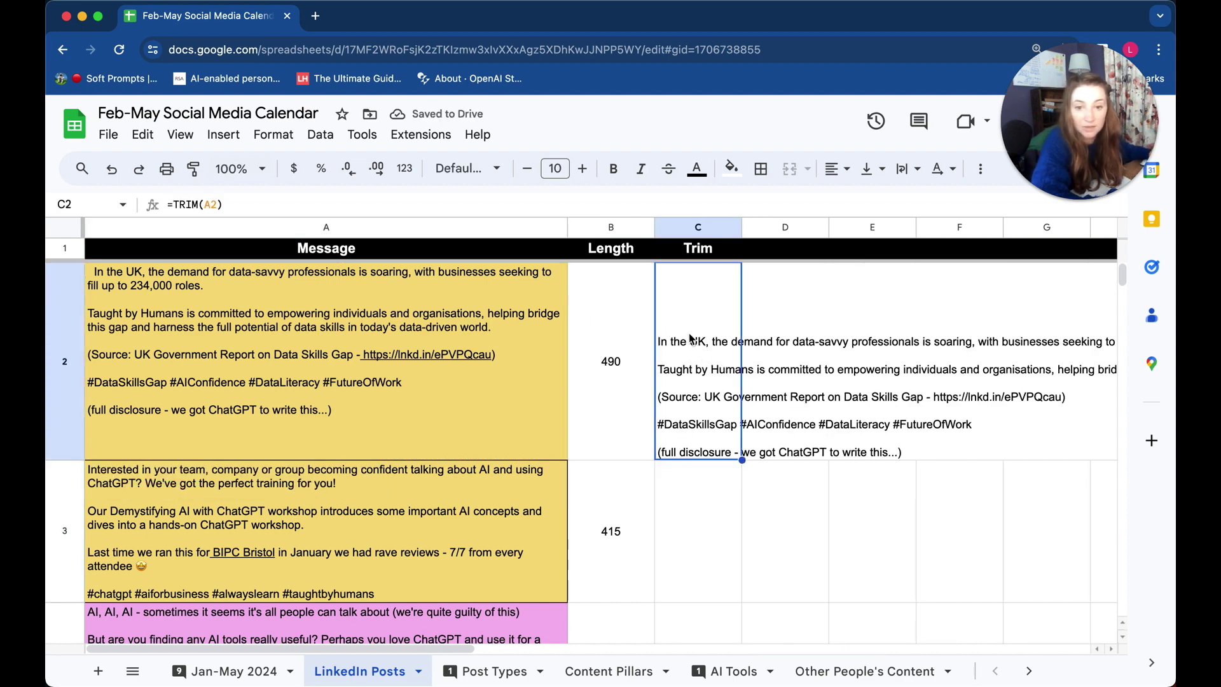
double_click(707, 369)
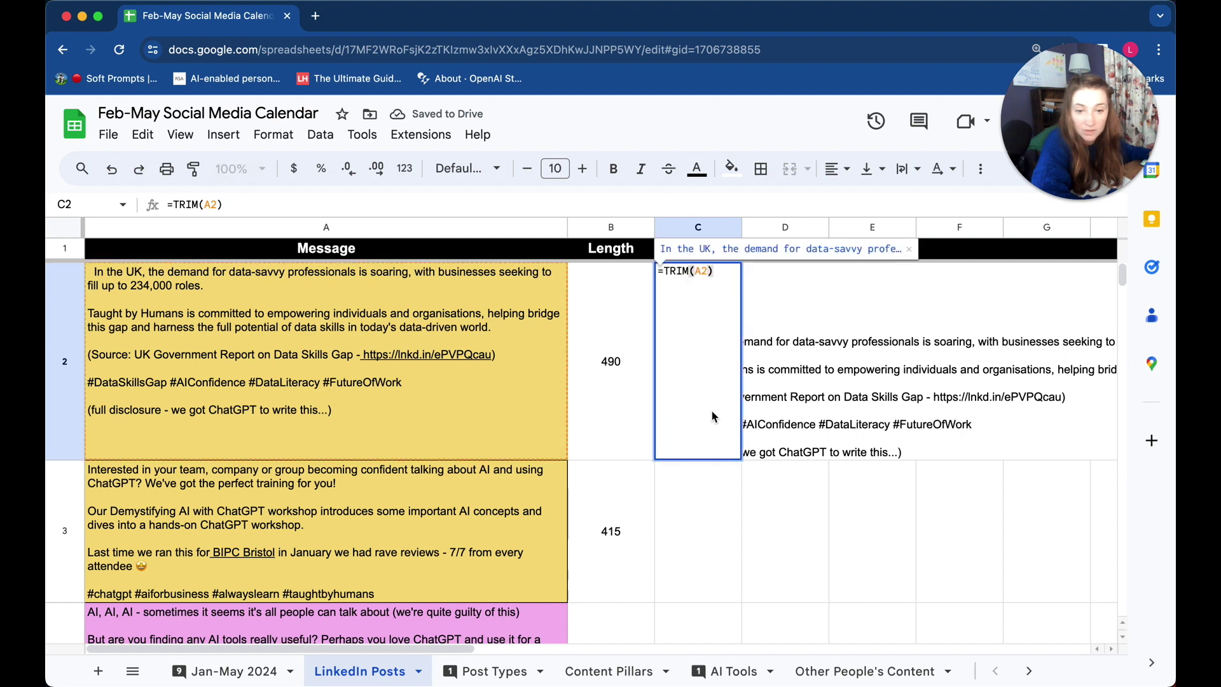
click(838, 392)
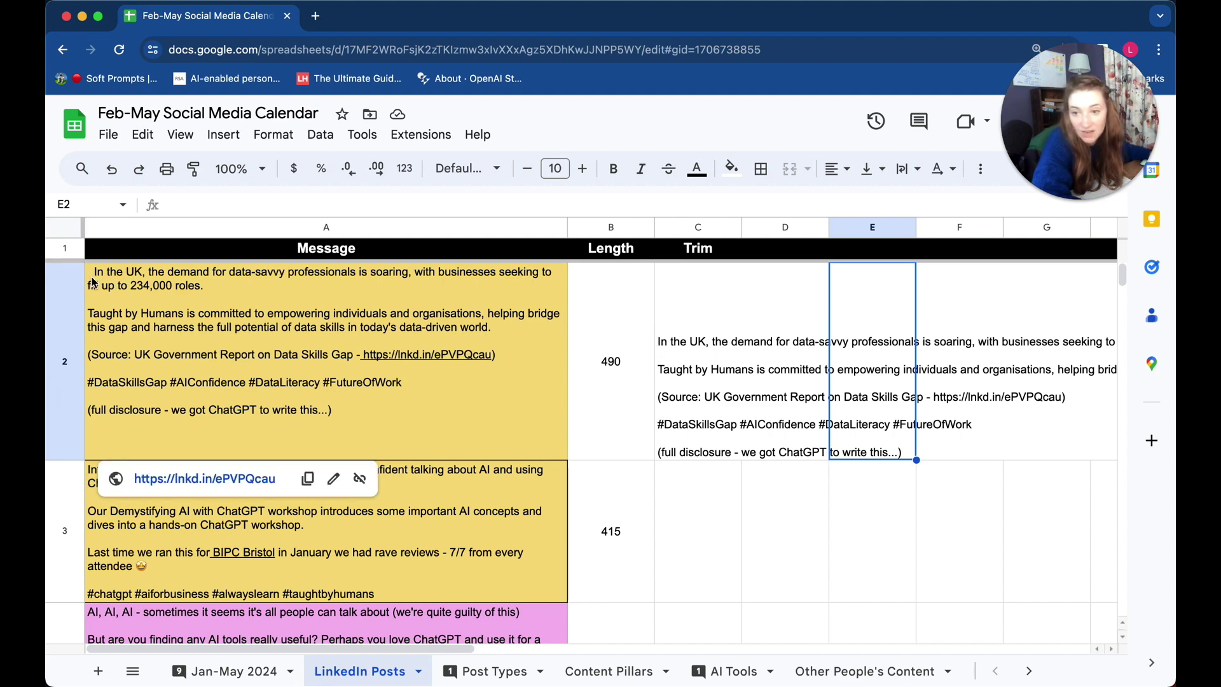
click(695, 313)
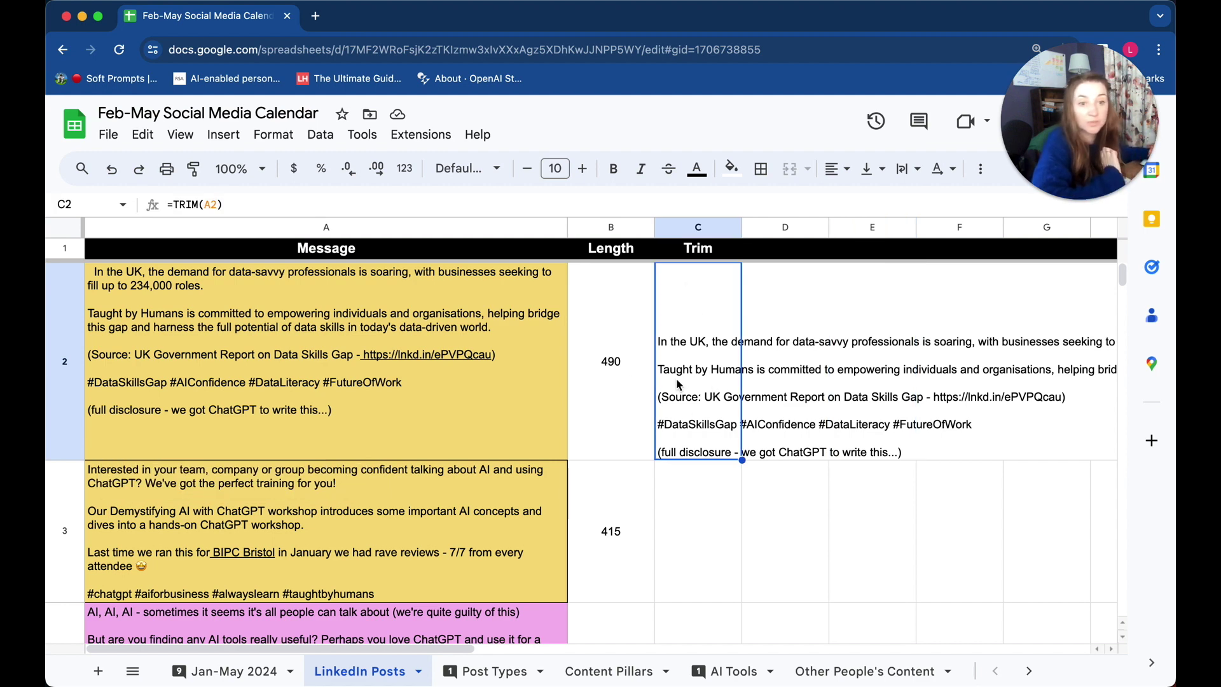
click(809, 344)
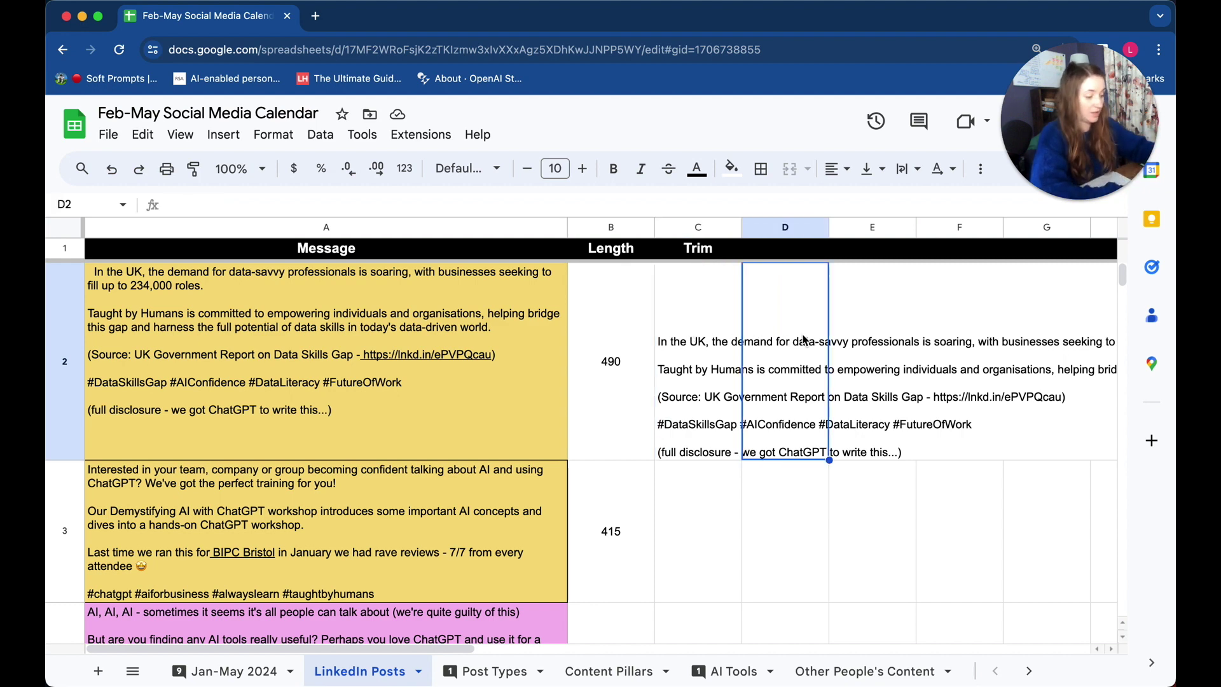
click(693, 368)
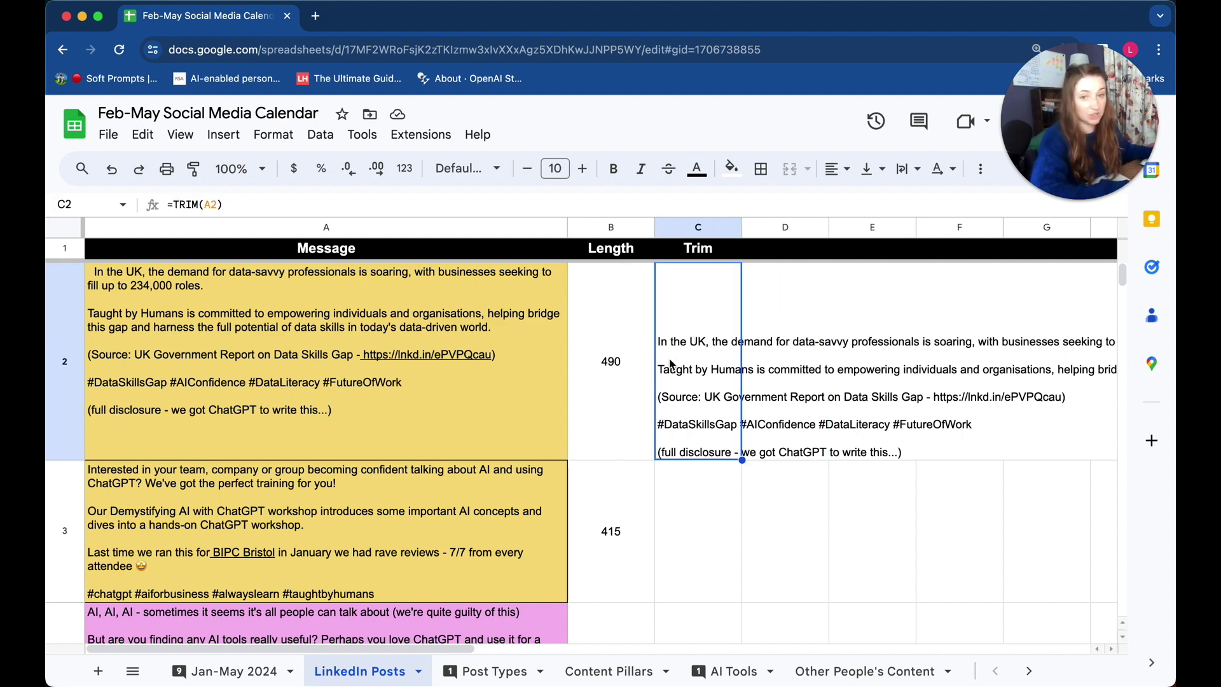
click(611, 352)
Enter the formula =len(trim(A2)) in cell D2 to count the characters of the trimmed first message
click(779, 372)
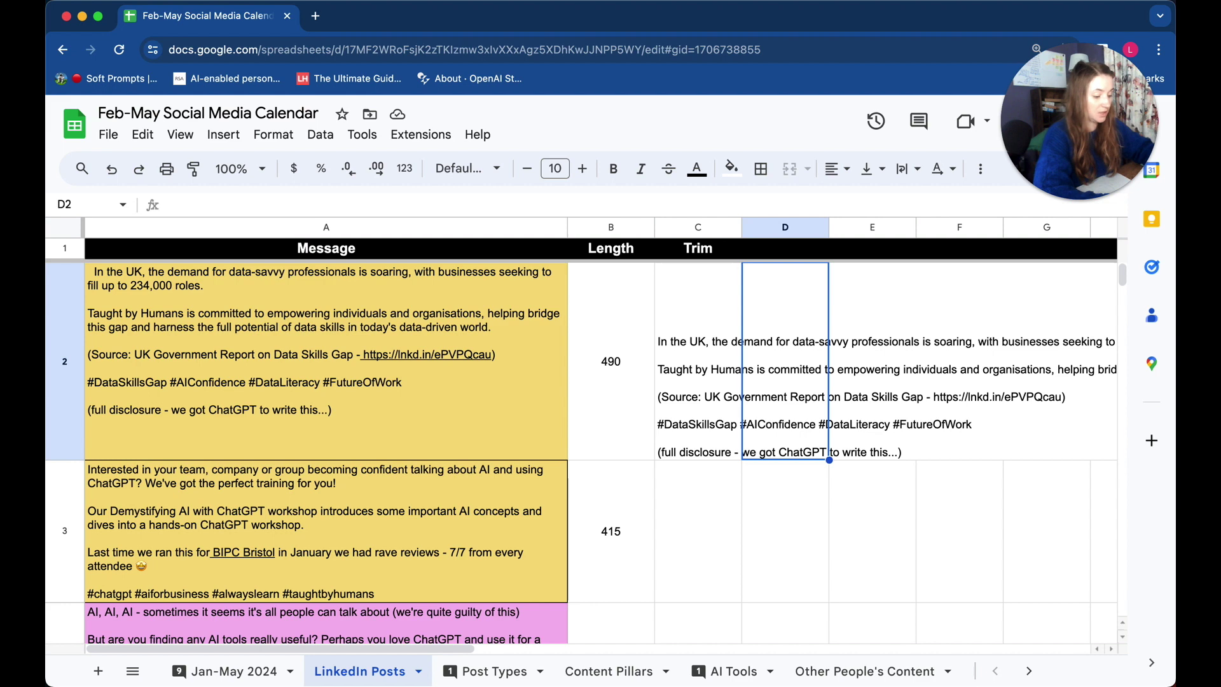
text(=trim()
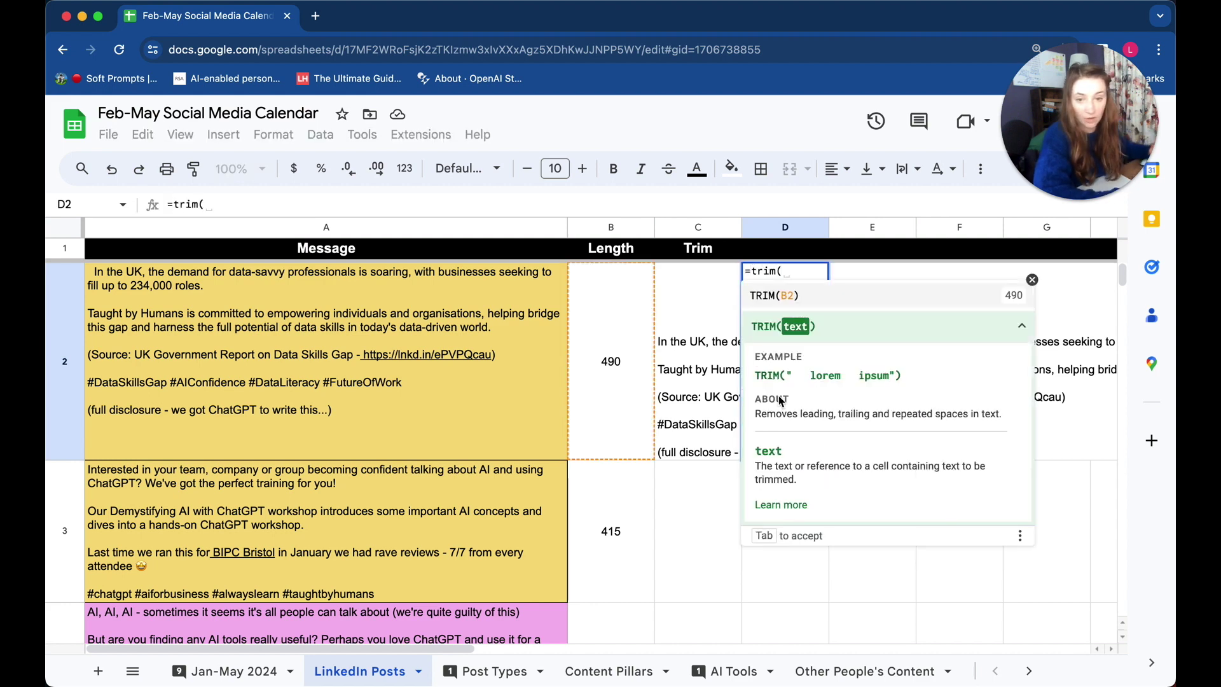
click(263, 393)
text())
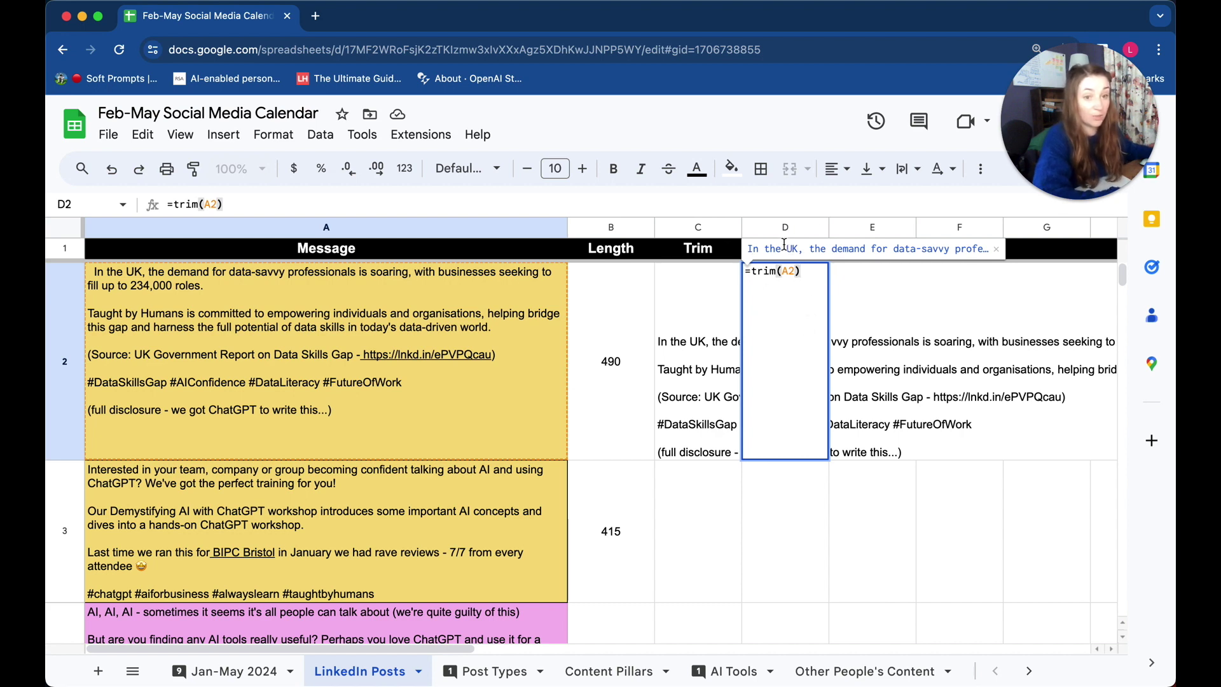
click(755, 271)
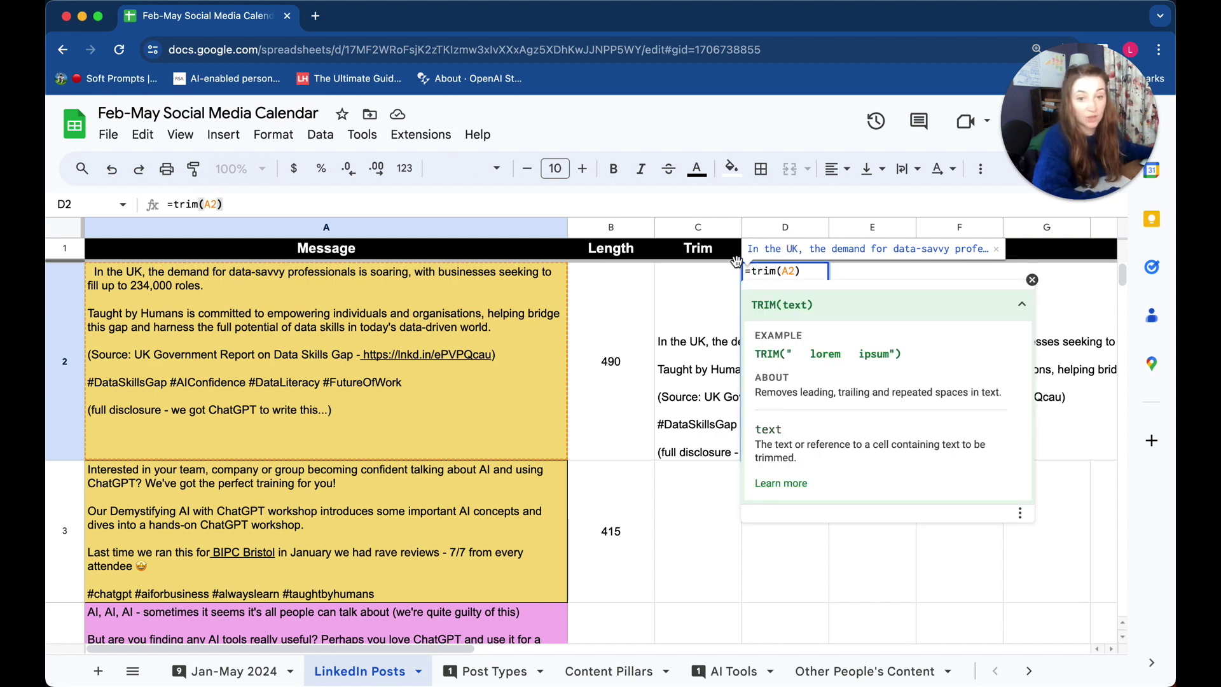
text(len)
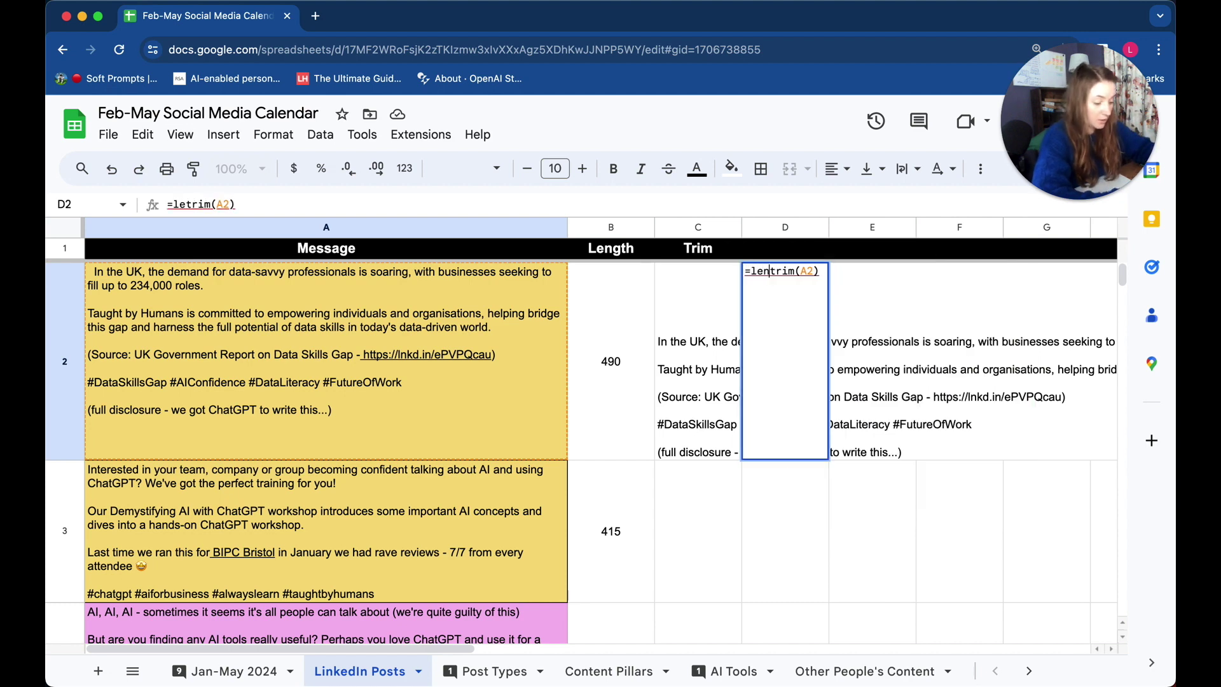
text(()
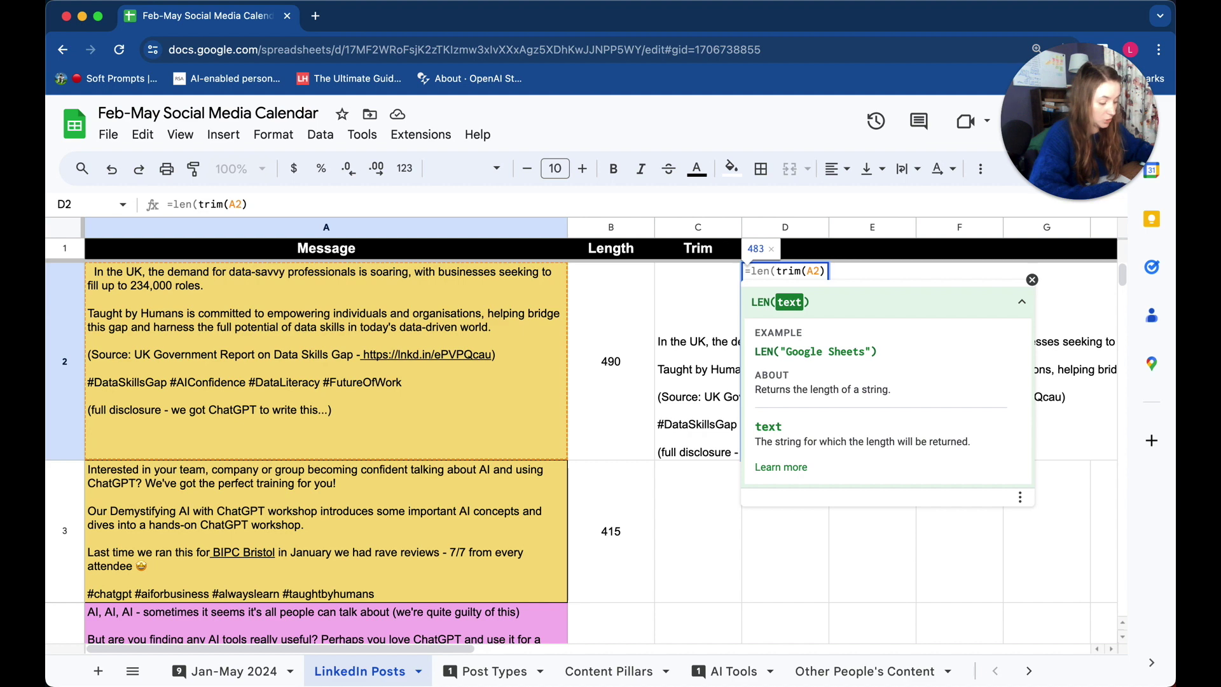
click(824, 271)
text())
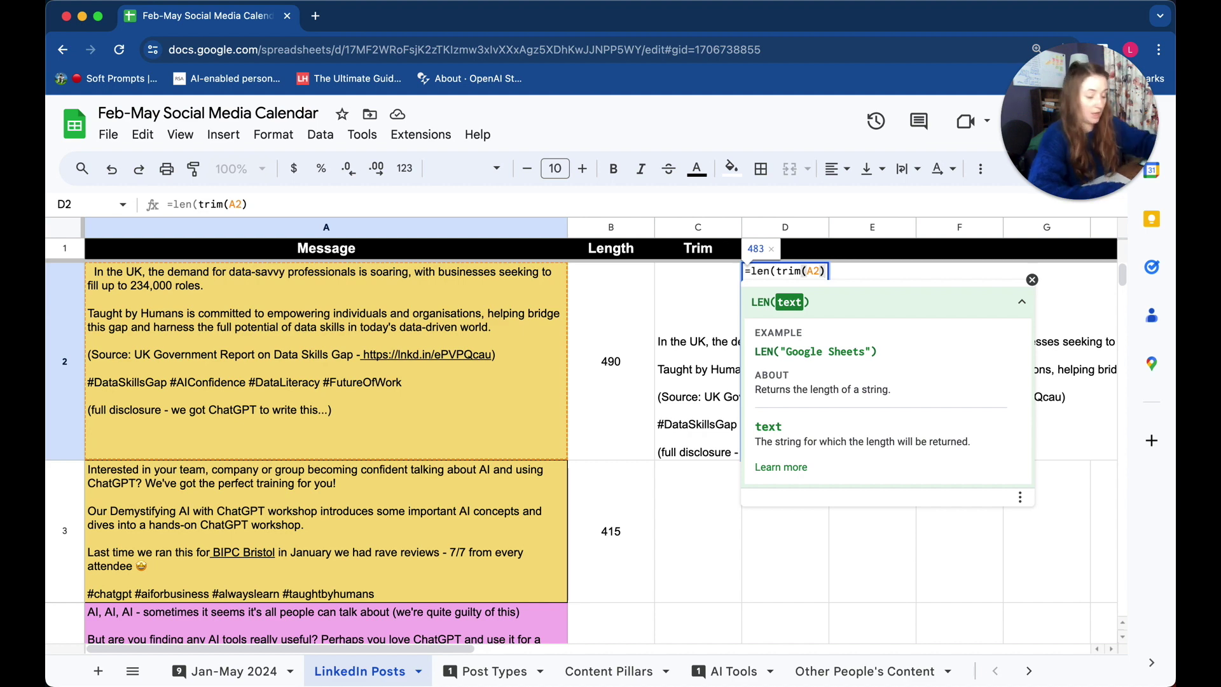
text())
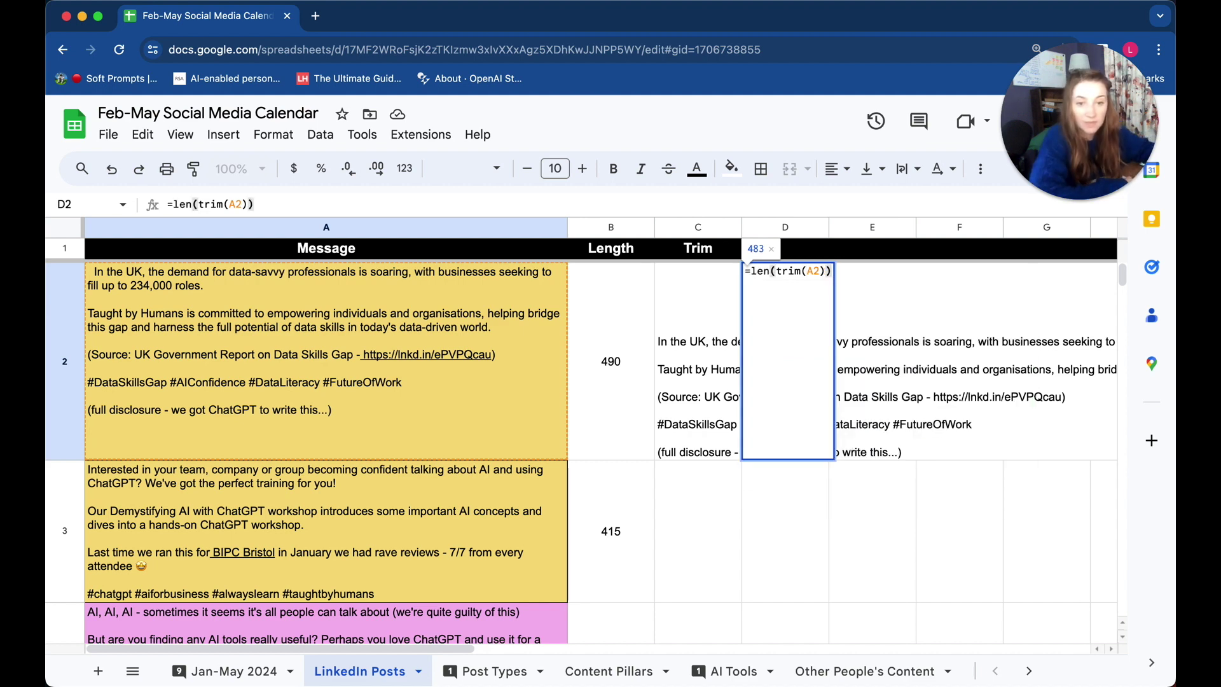
key(Return)
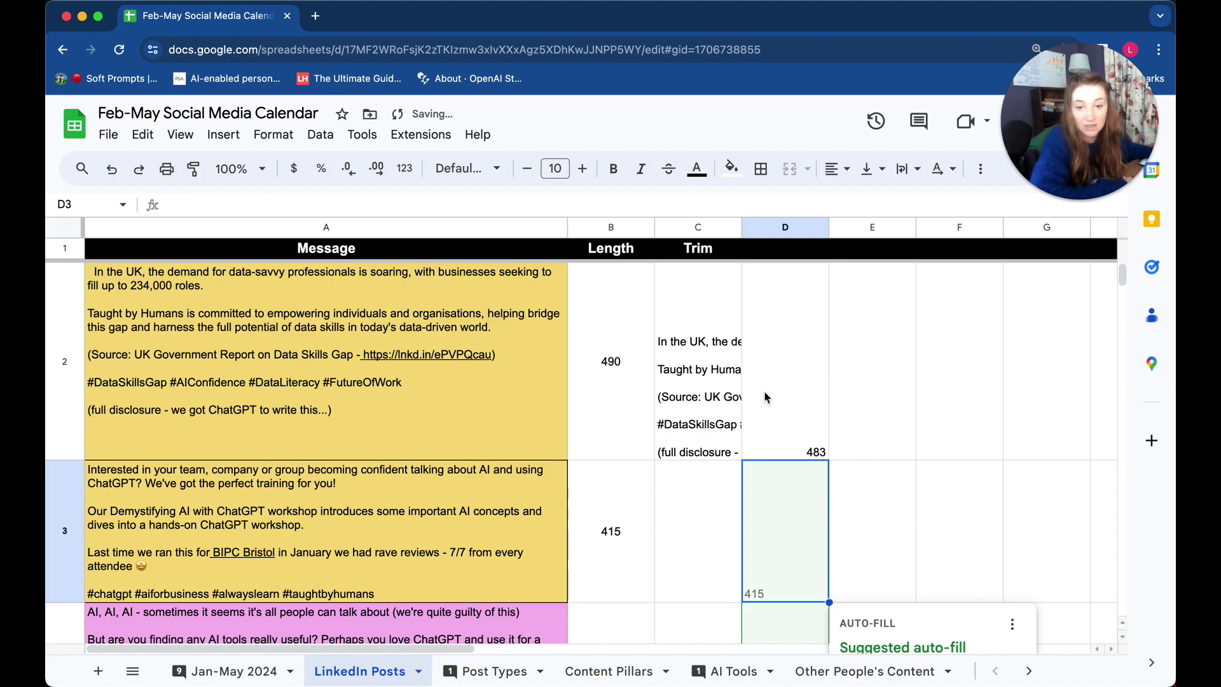
Accept the suggested auto-fill to extend the len(trim()) formula down column D, and check the filled rows
scroll(809, 486, down, 5)
scroll(853, 492, up, 3)
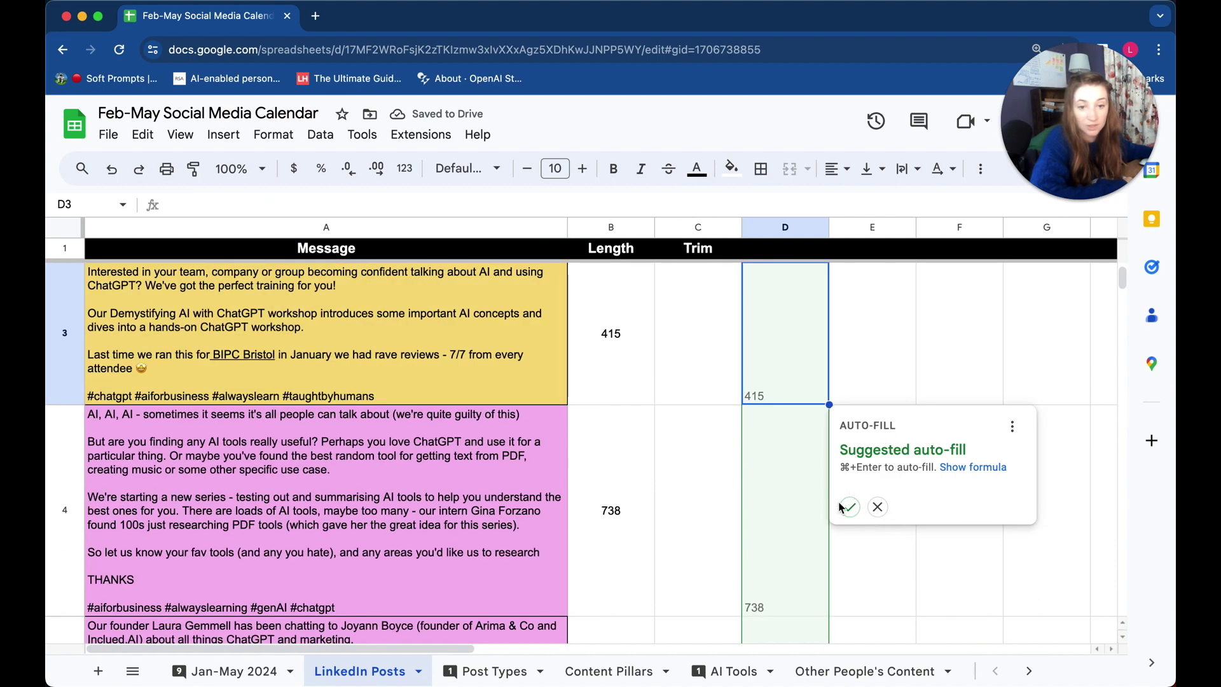
click(850, 507)
scroll(820, 465, down, 5)
scroll(819, 465, down, 5)
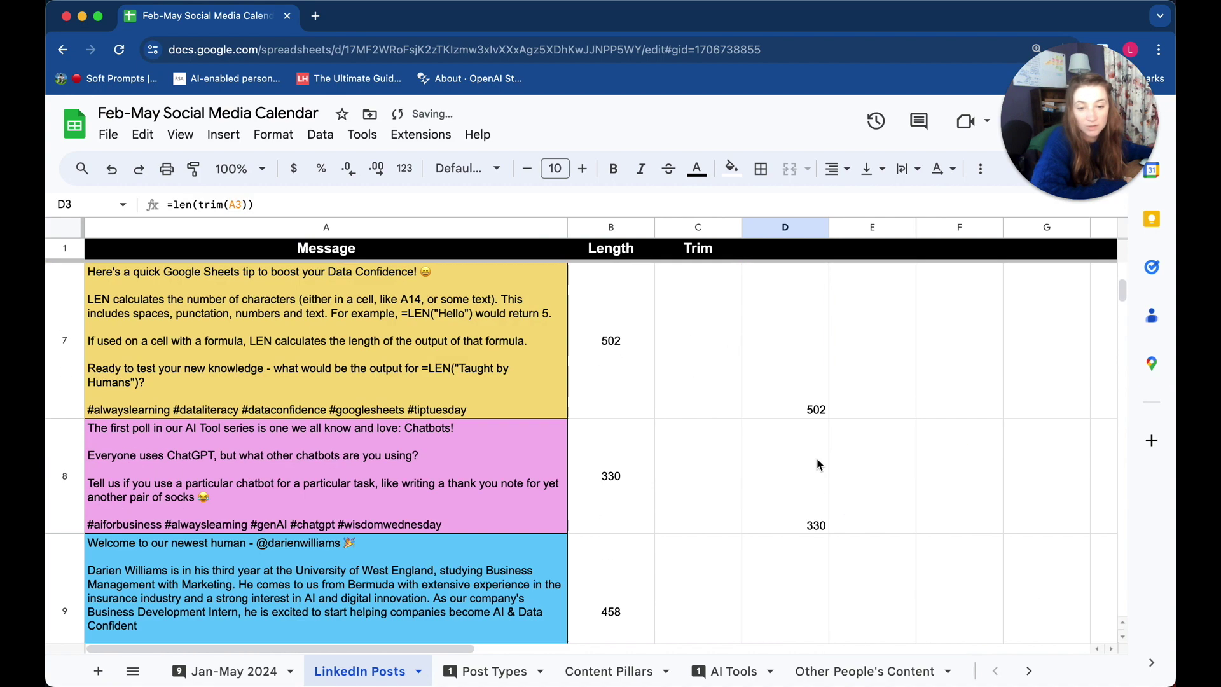
scroll(818, 465, up, 10)
click(754, 350)
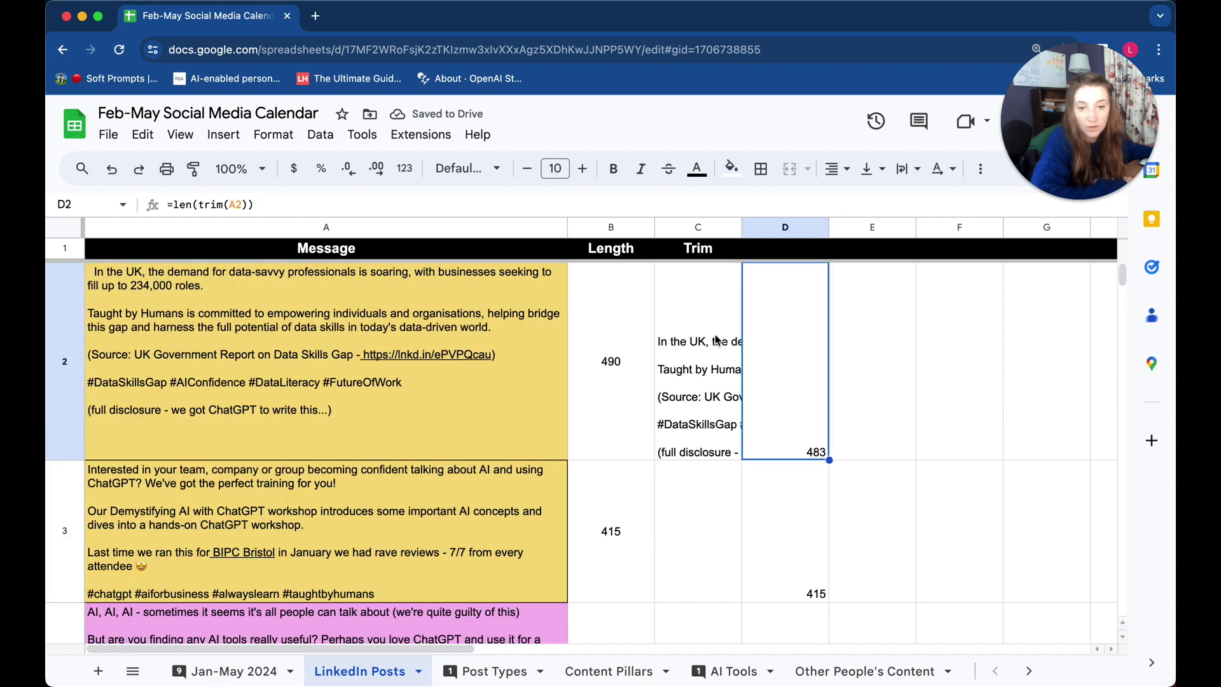
Copy the formatting of column B onto column D
click(610, 229)
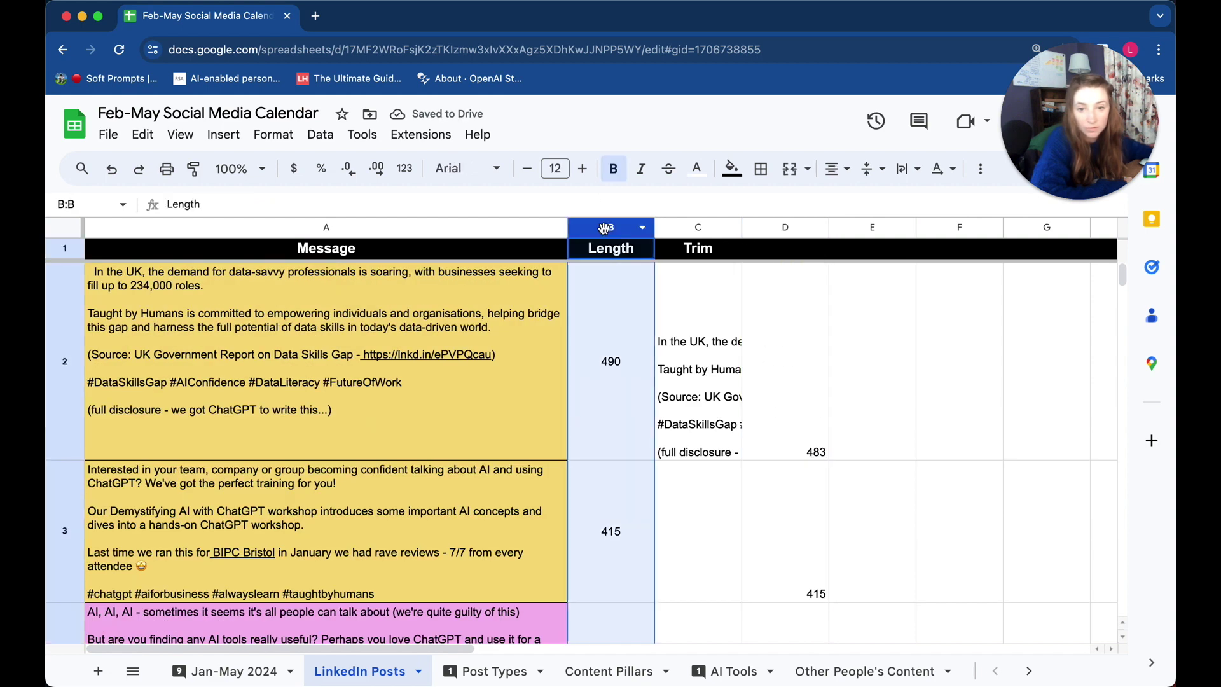
click(192, 171)
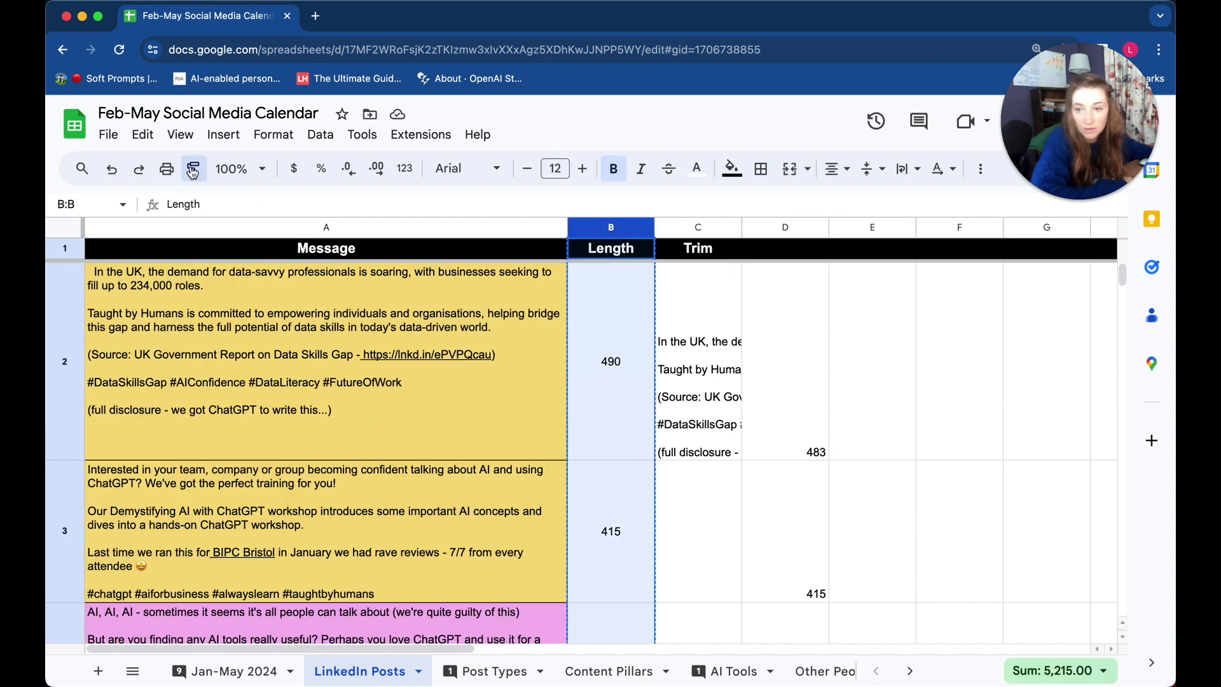
click(787, 229)
click(814, 348)
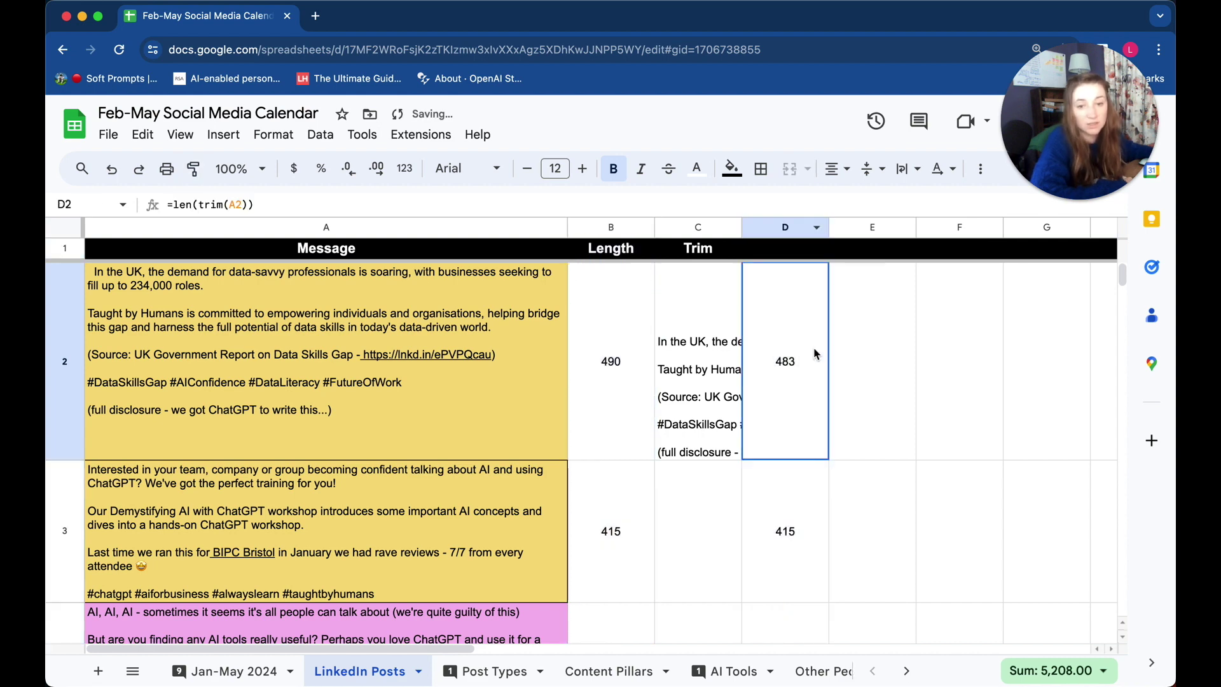
Enter the header "Trimmed Length" in cell D1
click(766, 253)
text(T)
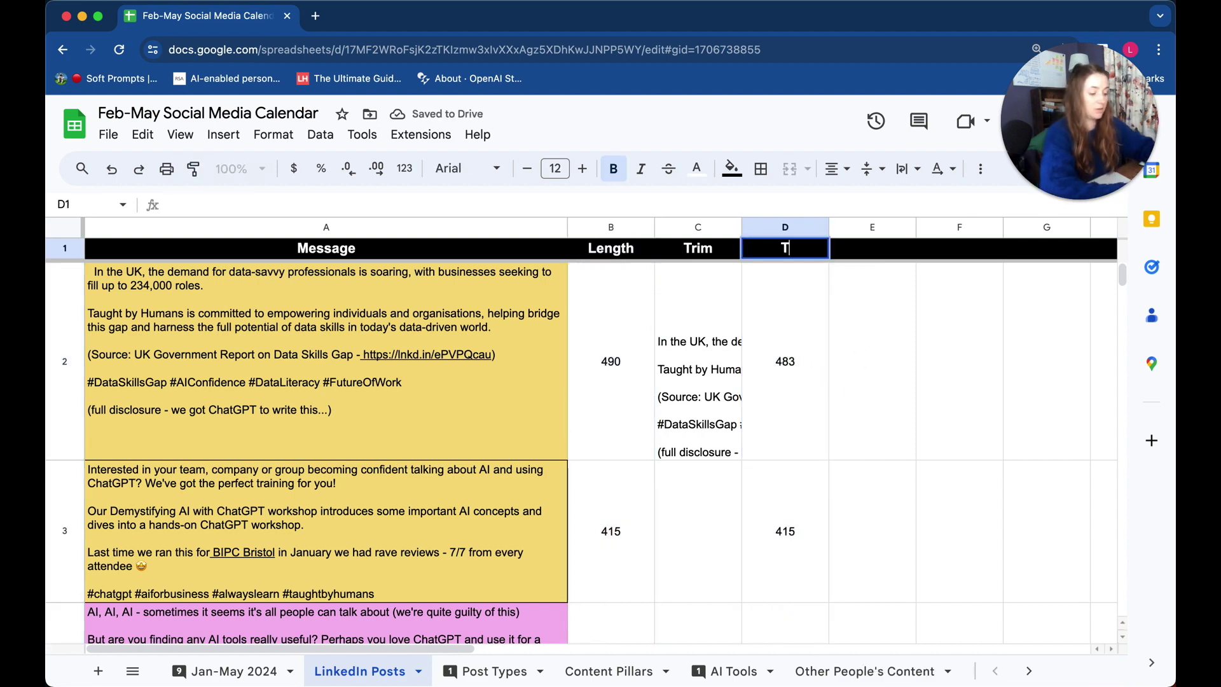
text(rimmed )
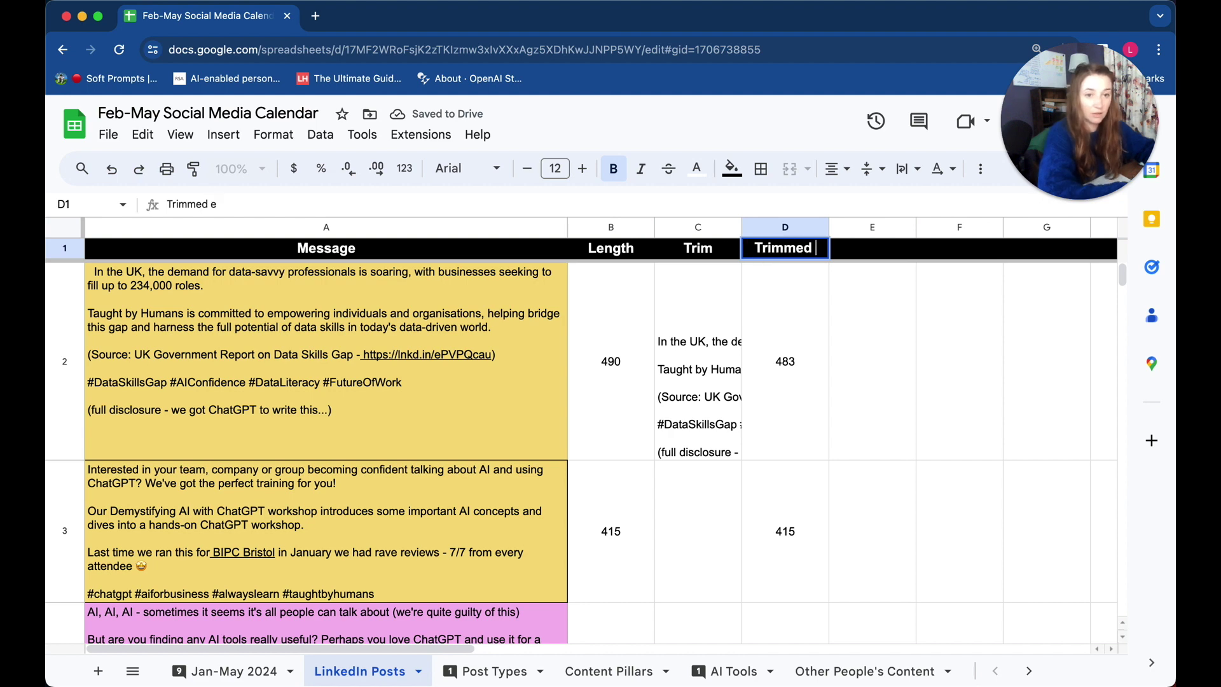
text(LEength)
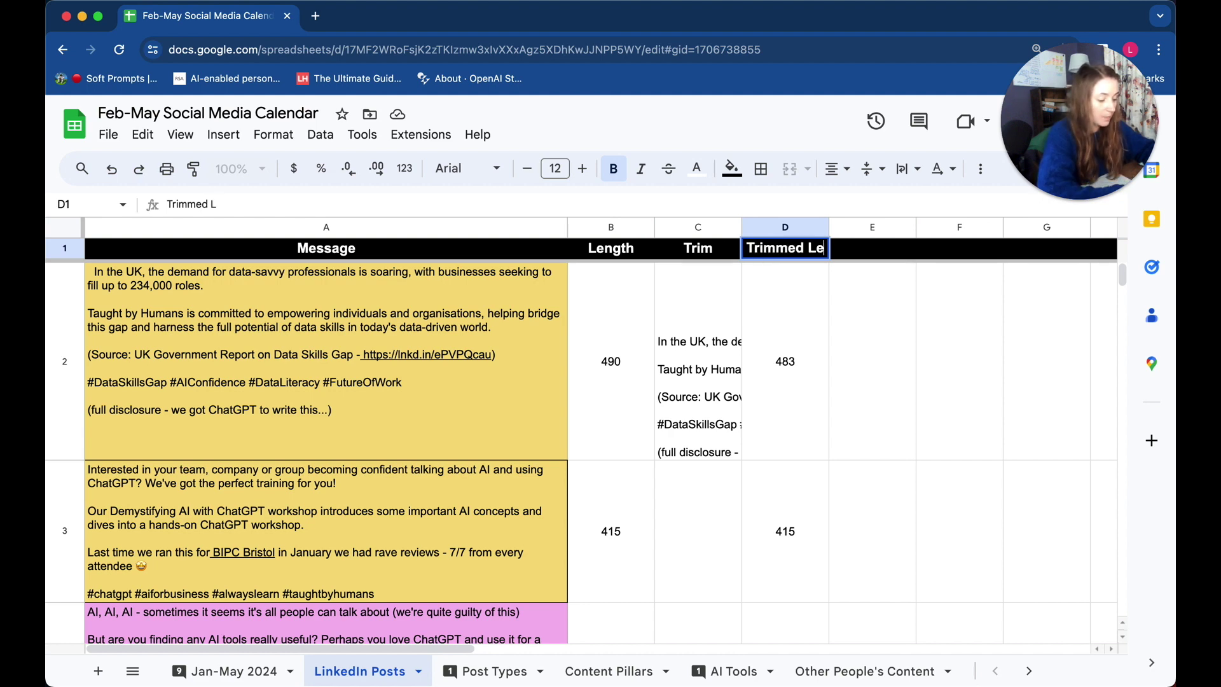
key(Return)
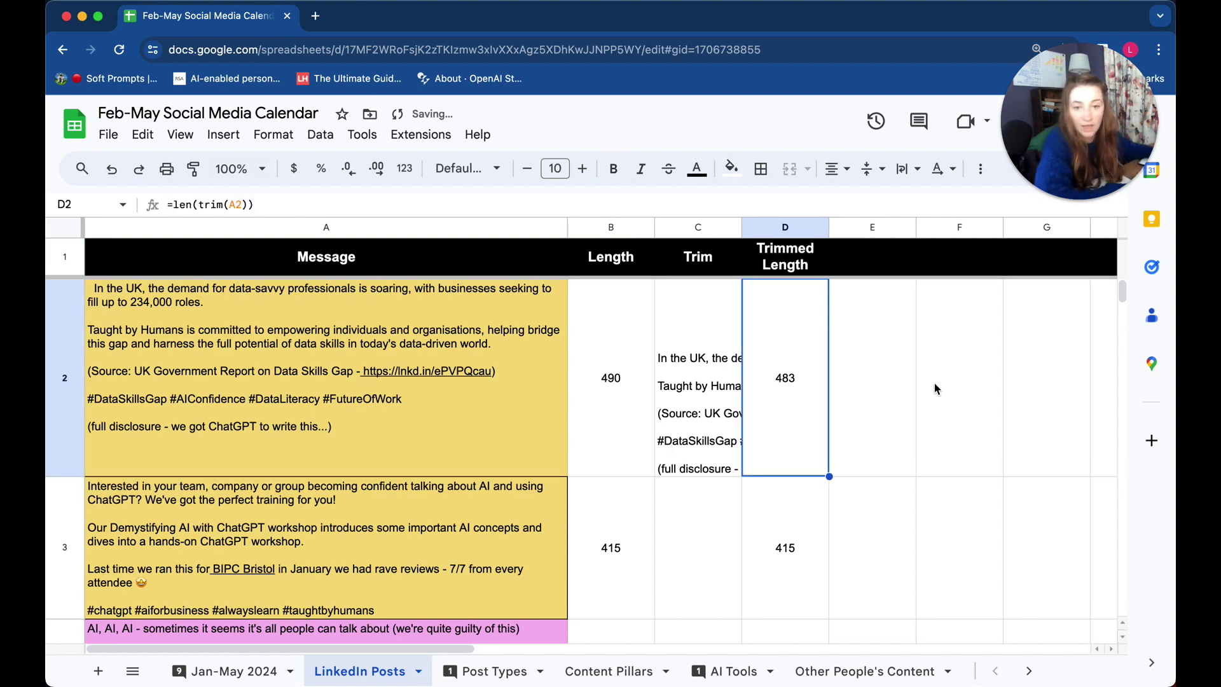
Compare the first message's original and trimmed lengths, and enter the header "Difference" in cell E1
click(624, 396)
click(763, 404)
key(Left)
key(Left)
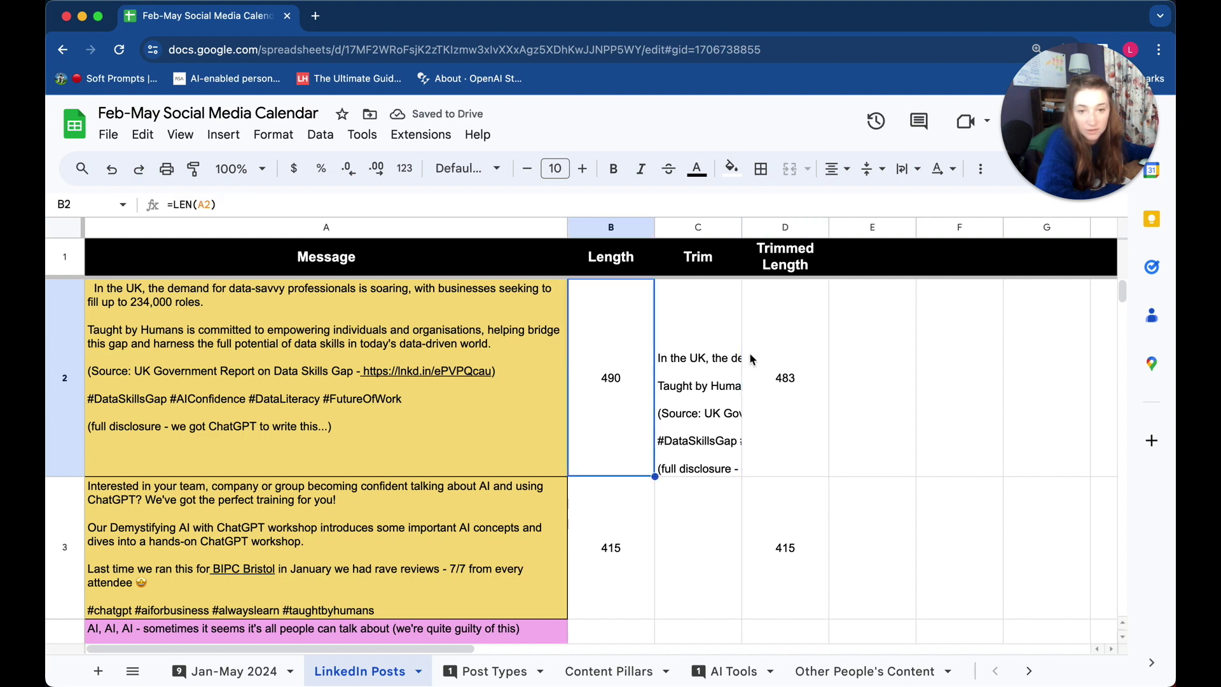
click(879, 263)
text(Difference)
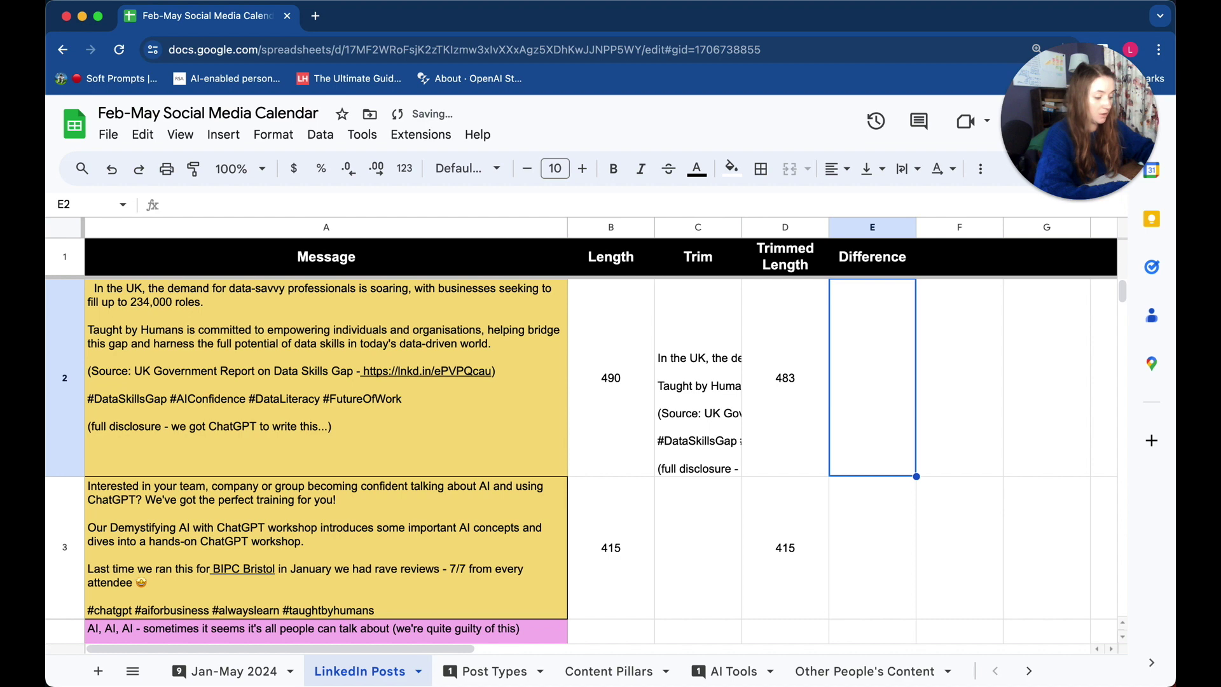
Enter the formula =B2-D2 in cell E2 to subtract the trimmed length from the original length
text(=)
click(644, 330)
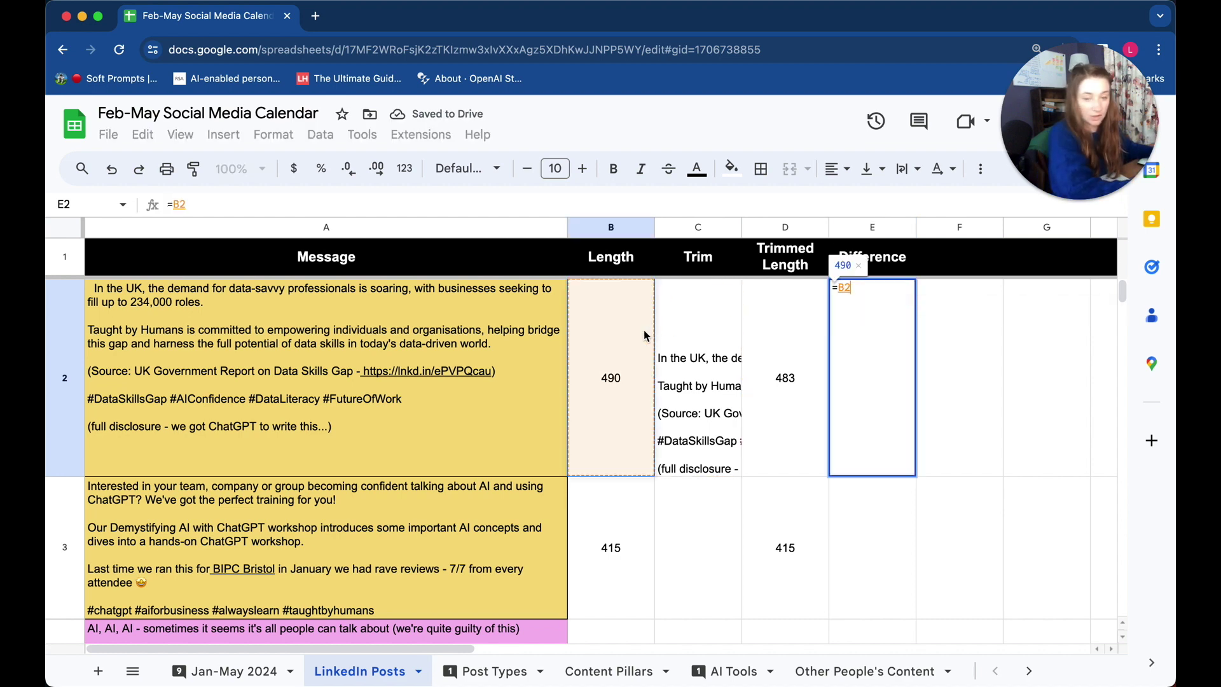
text(-)
click(787, 378)
key(Return)
Fill the difference formula from E2 down column E and check the results for the other messages
click(889, 382)
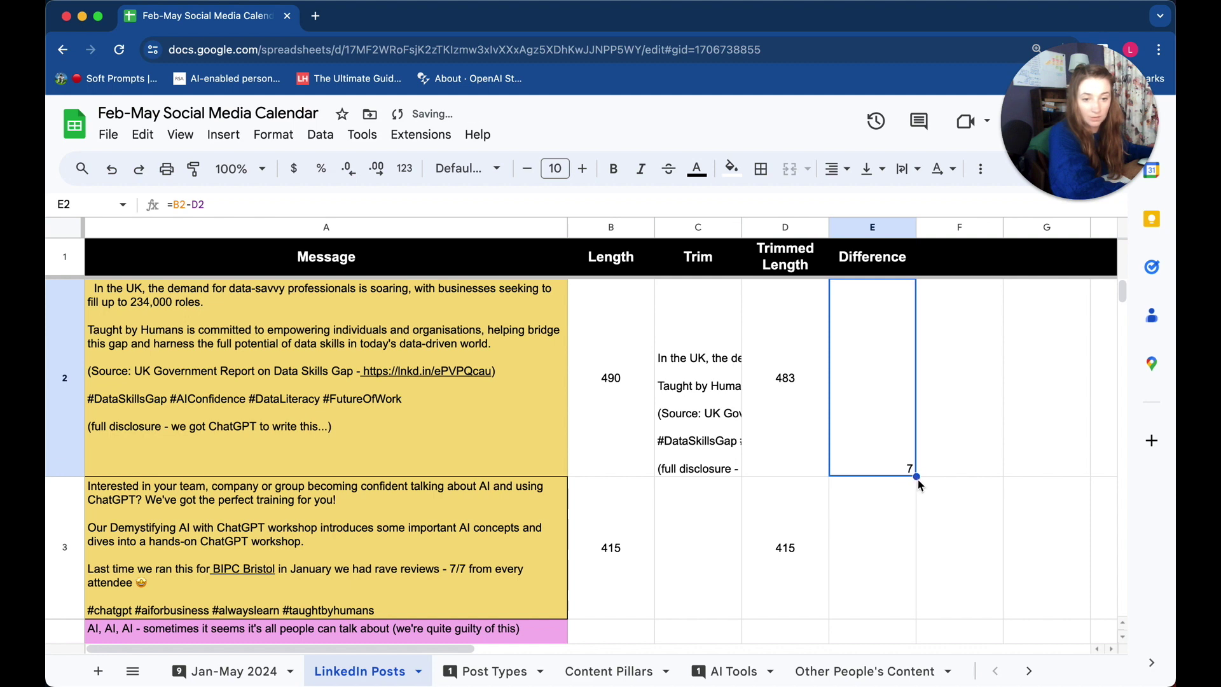
drag(916, 477, 873, 507)
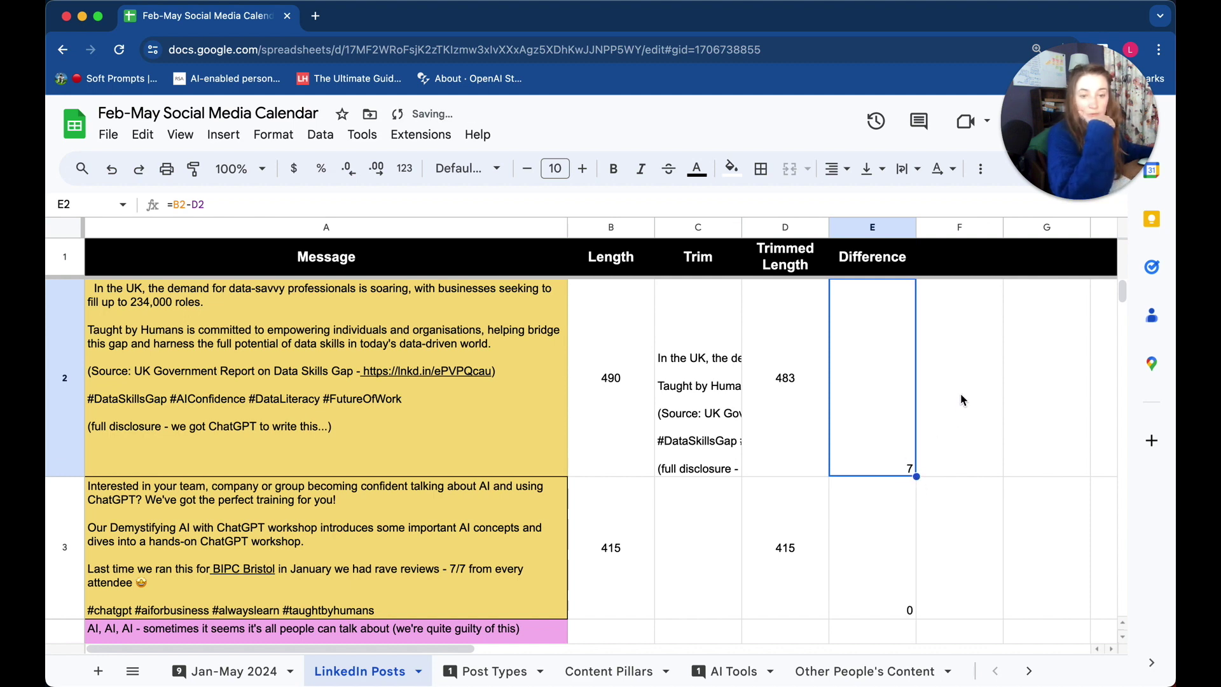
scroll(883, 439, down, 10)
scroll(884, 439, down, 8)
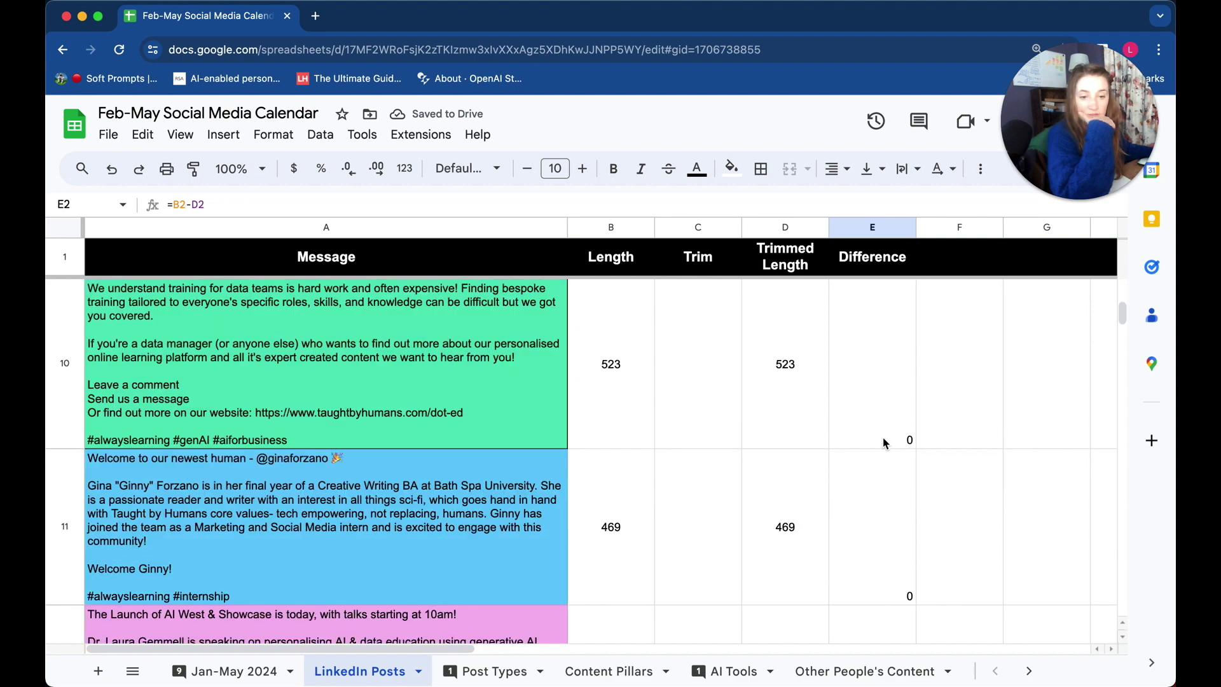
scroll(884, 438, up, 6)
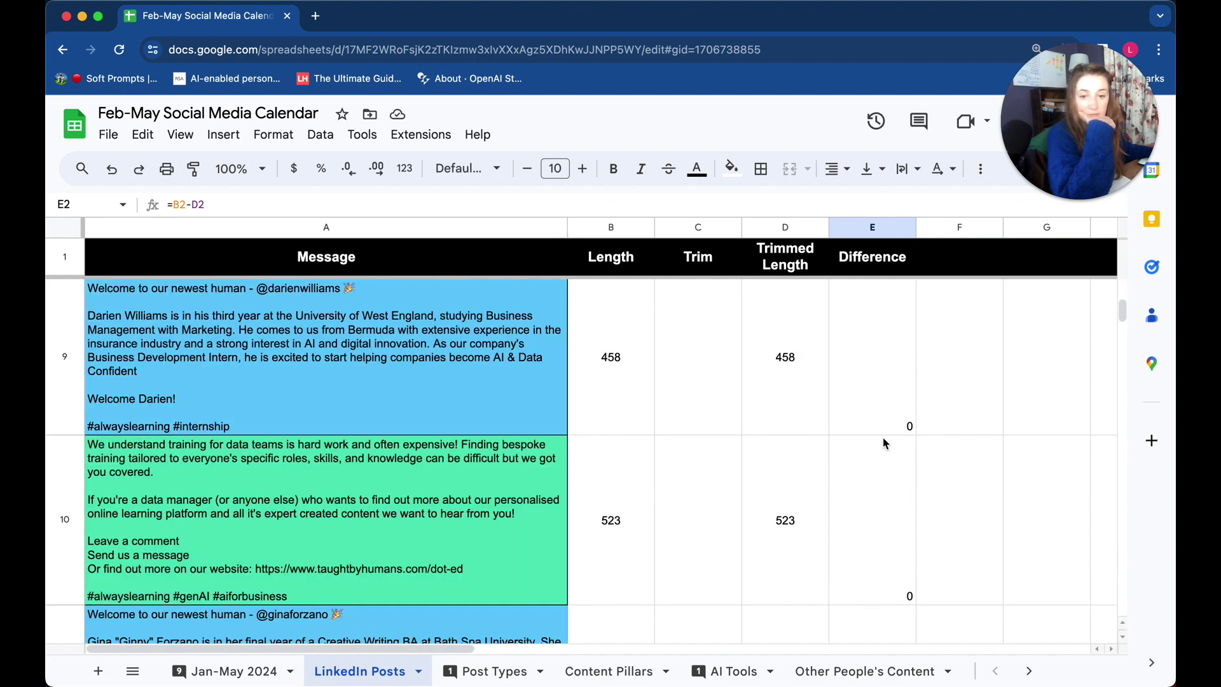
scroll(882, 439, up, 2)
scroll(883, 439, up, 8)
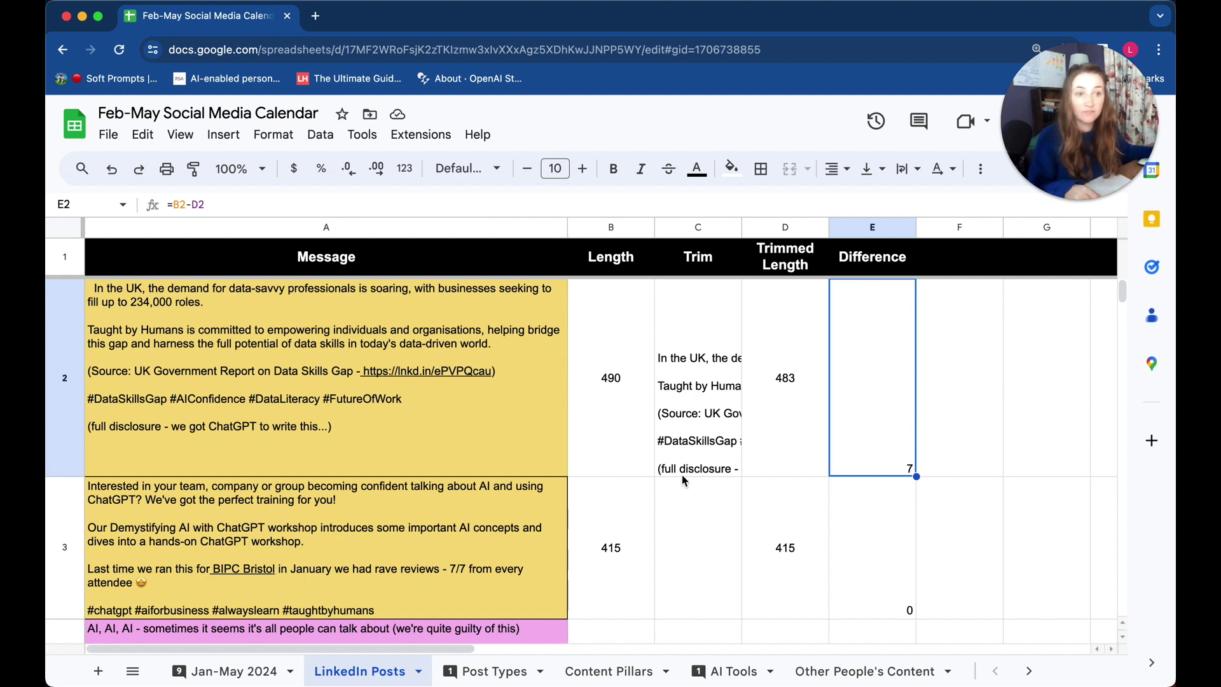
Copy the first message's text in A2, from "In the UK" through the source link, into cell F2
click(370, 431)
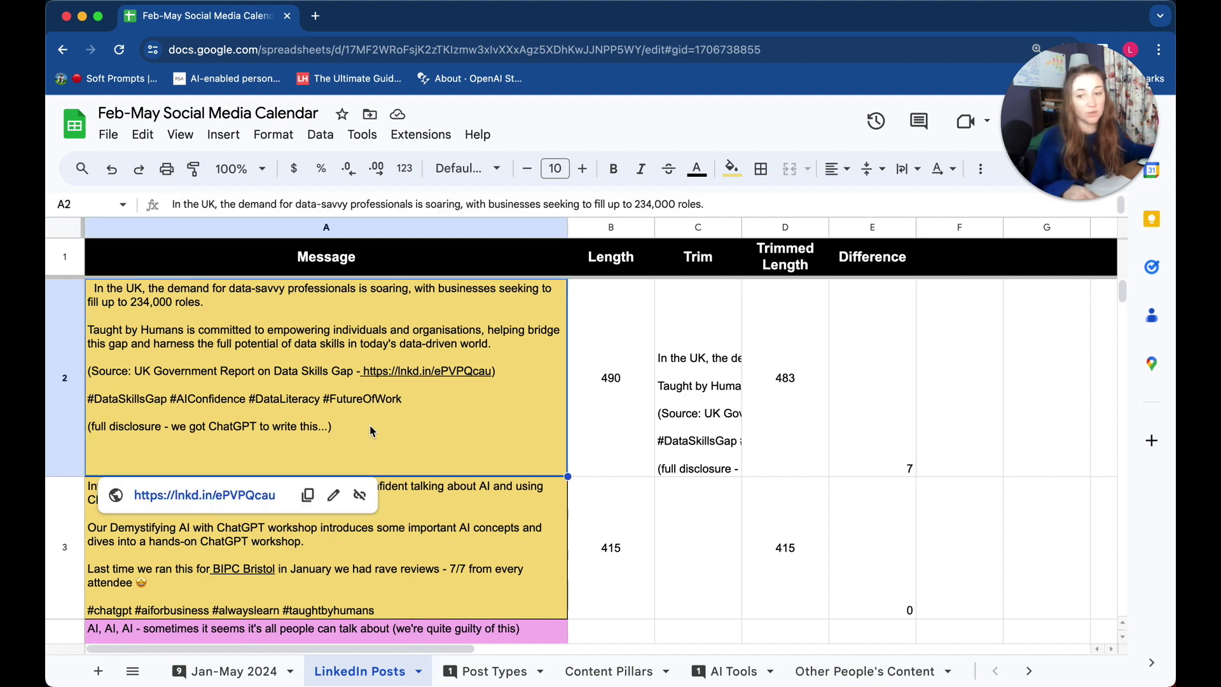
double_click(384, 416)
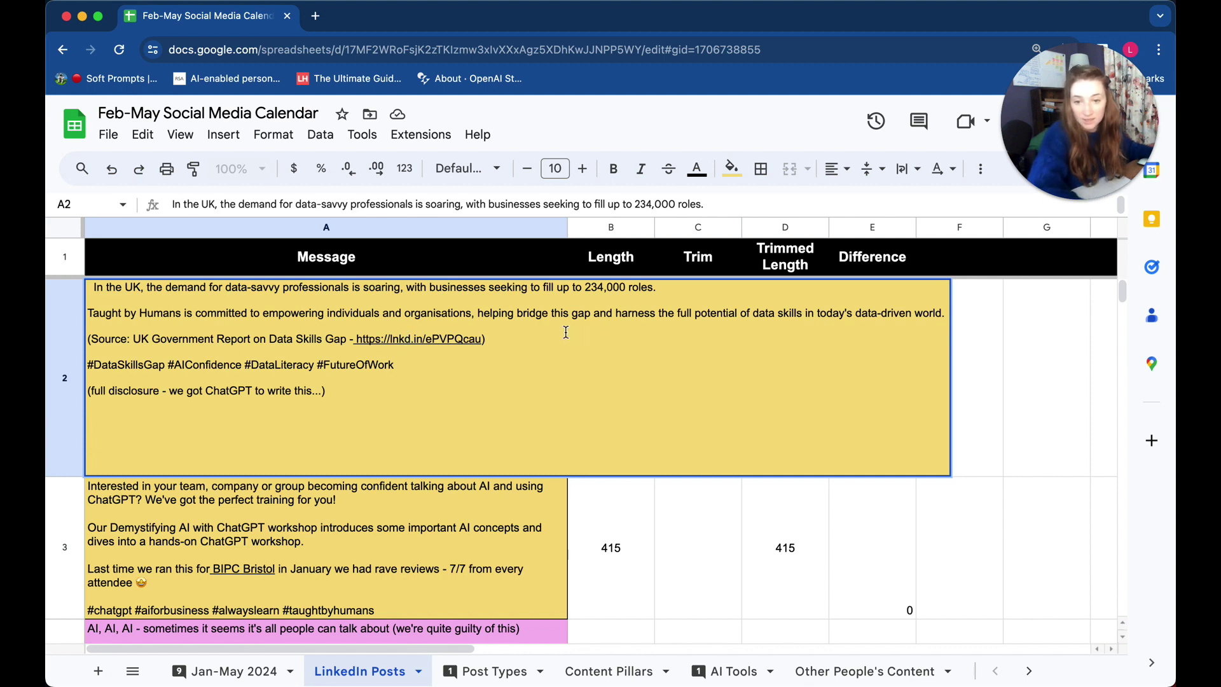
drag(514, 342, 94, 290)
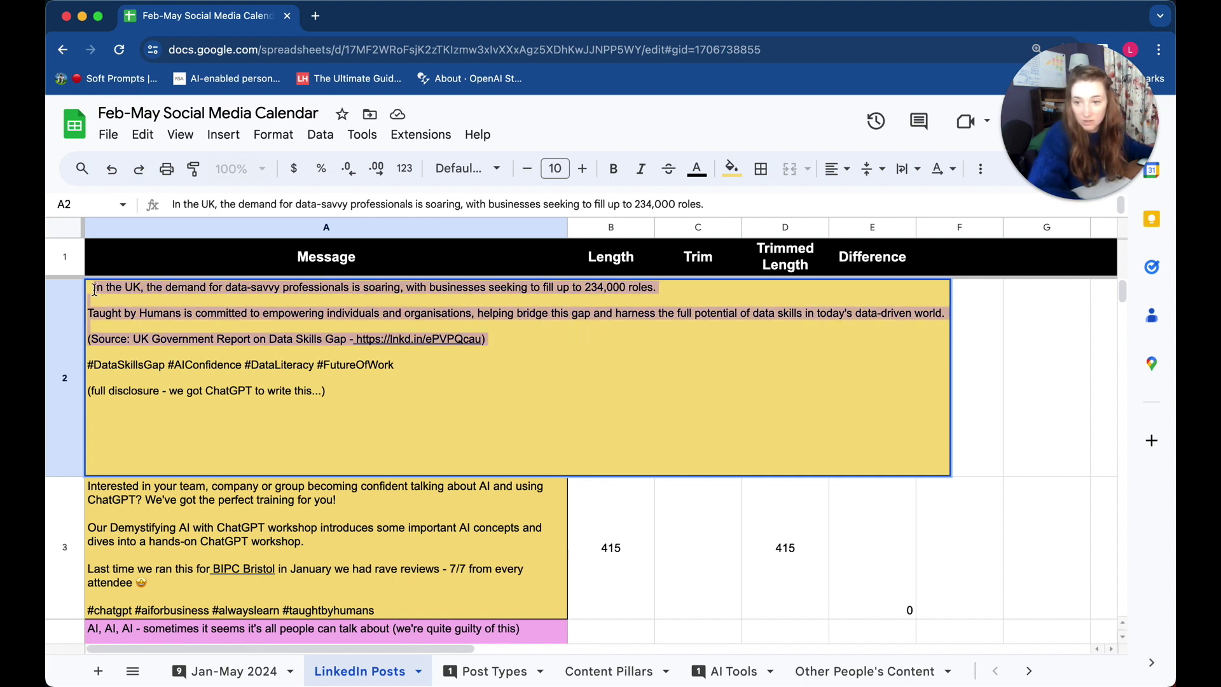
key(Escape)
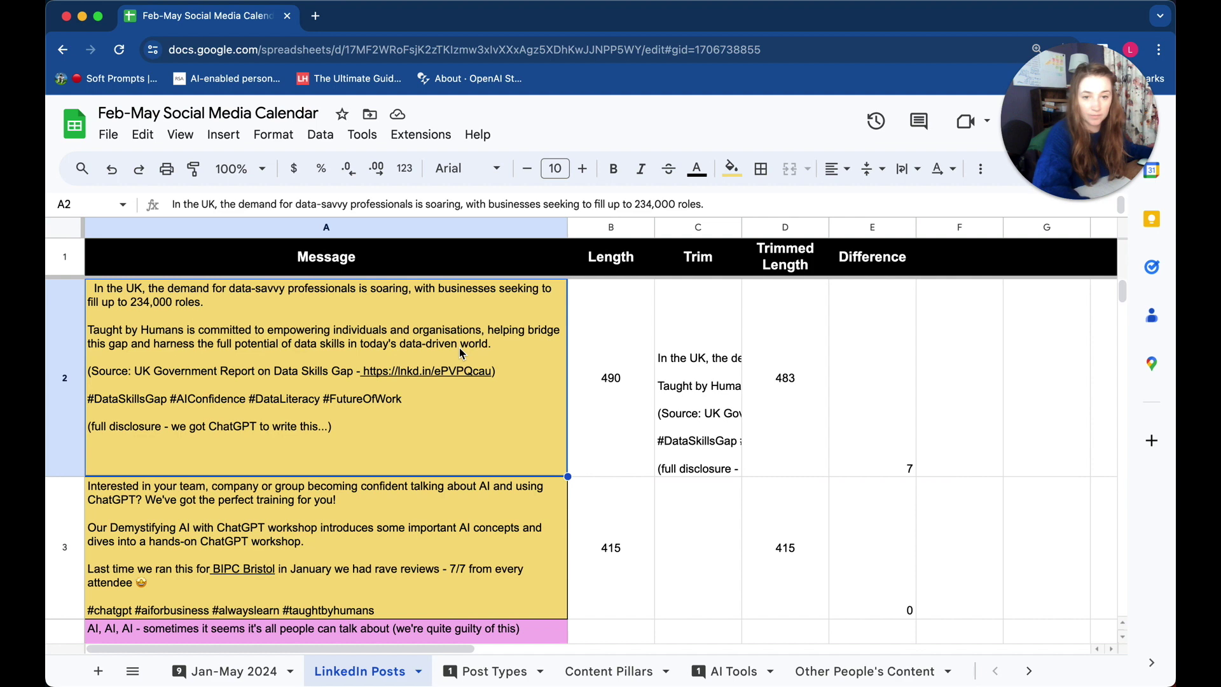
click(954, 382)
key(super+v)
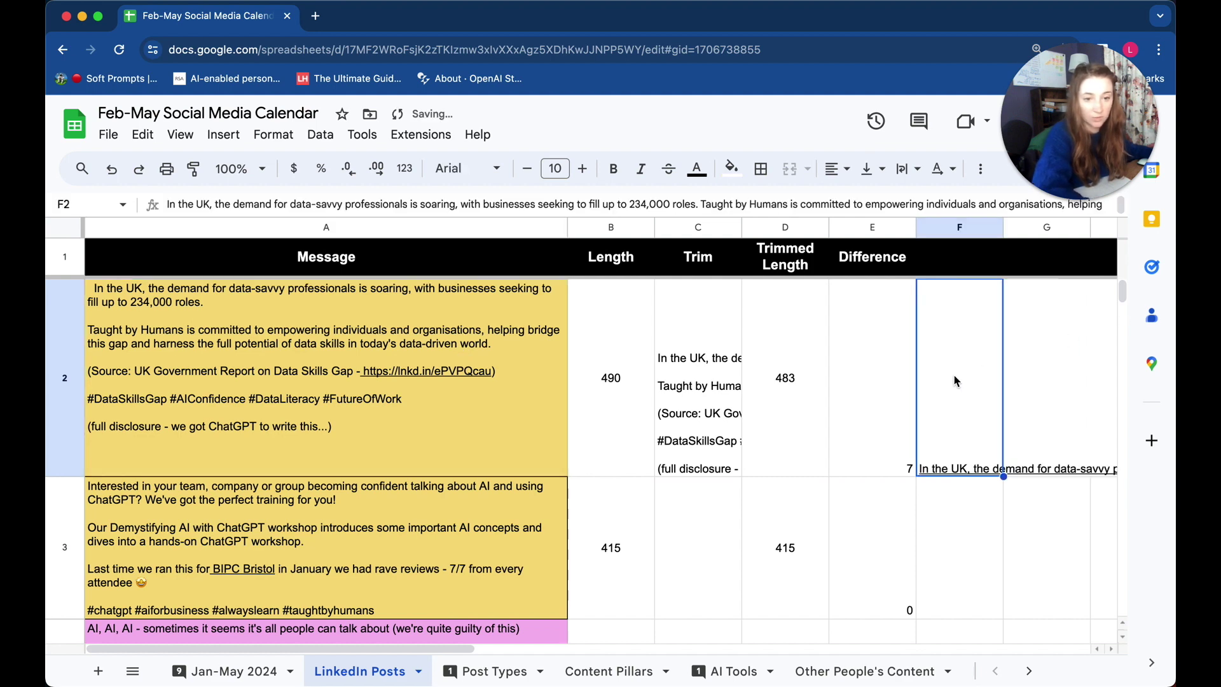
Copy the hashtag line #DataSkillsGap #AIConfidence #DataLiteracy #FutureOfWork from A2 into cell G2
click(436, 417)
double_click(435, 372)
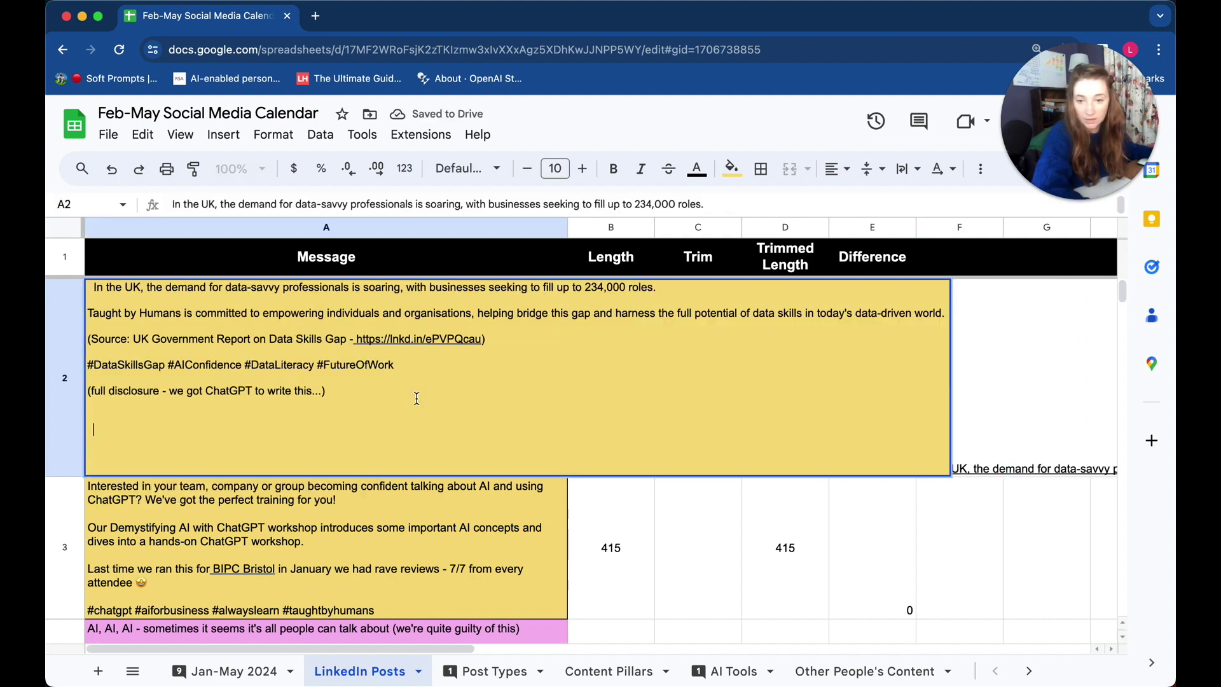
drag(396, 366, 90, 365)
key(super+c)
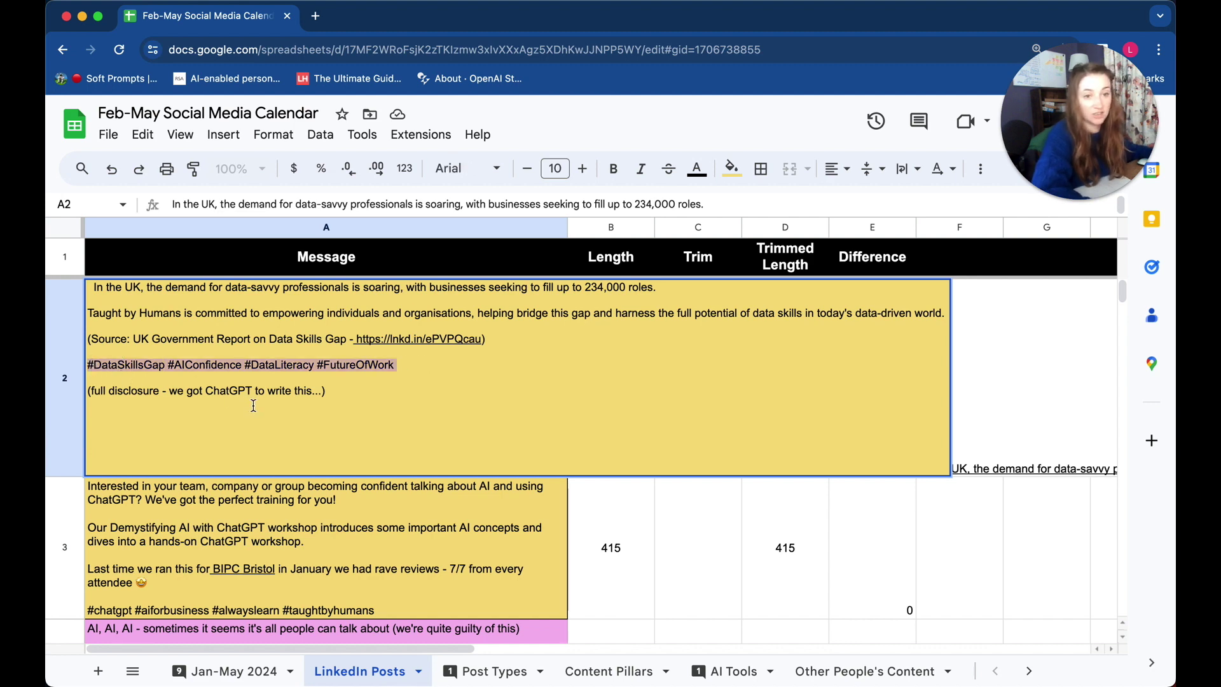
key(Escape)
click(1069, 414)
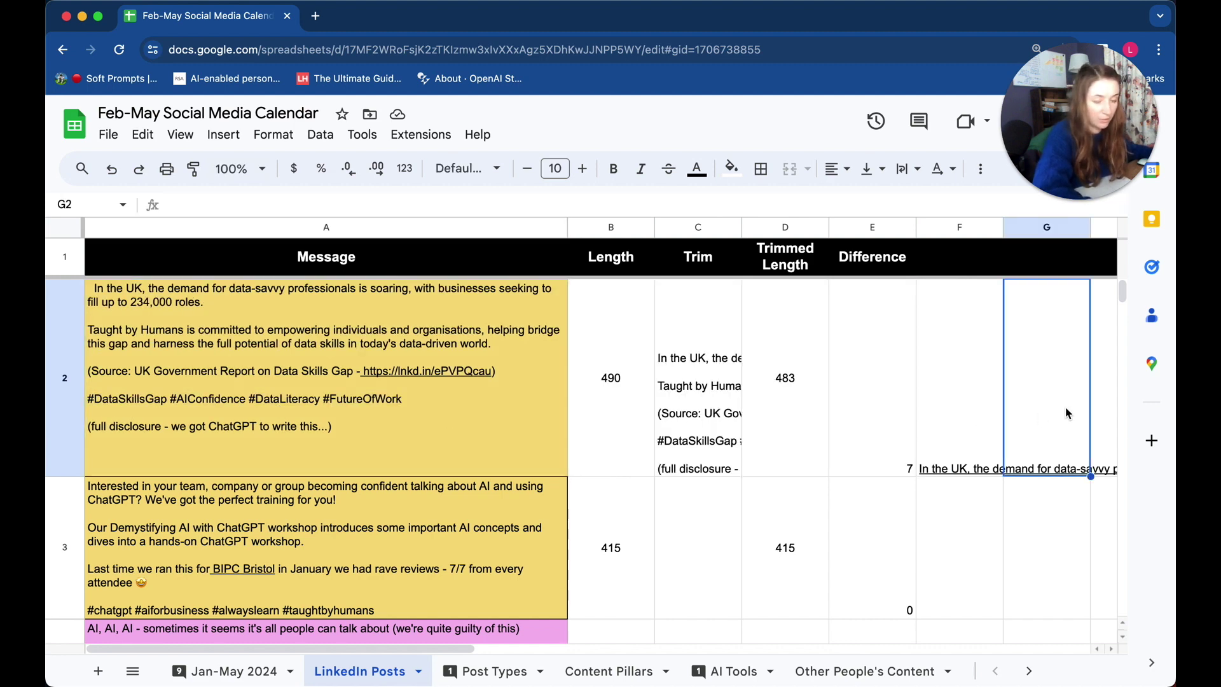
key(super+v)
Wrap the text in cells F2:G2 and widen column F so the message text fits better
click(933, 416)
click(731, 393)
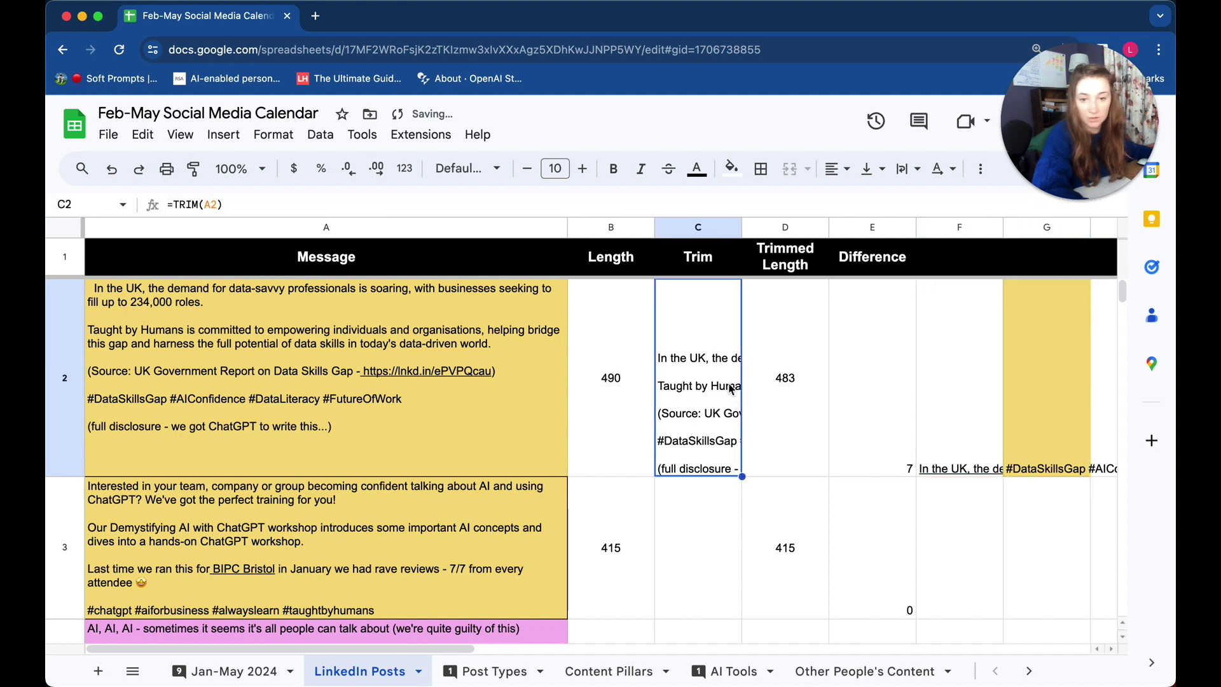
click(943, 402)
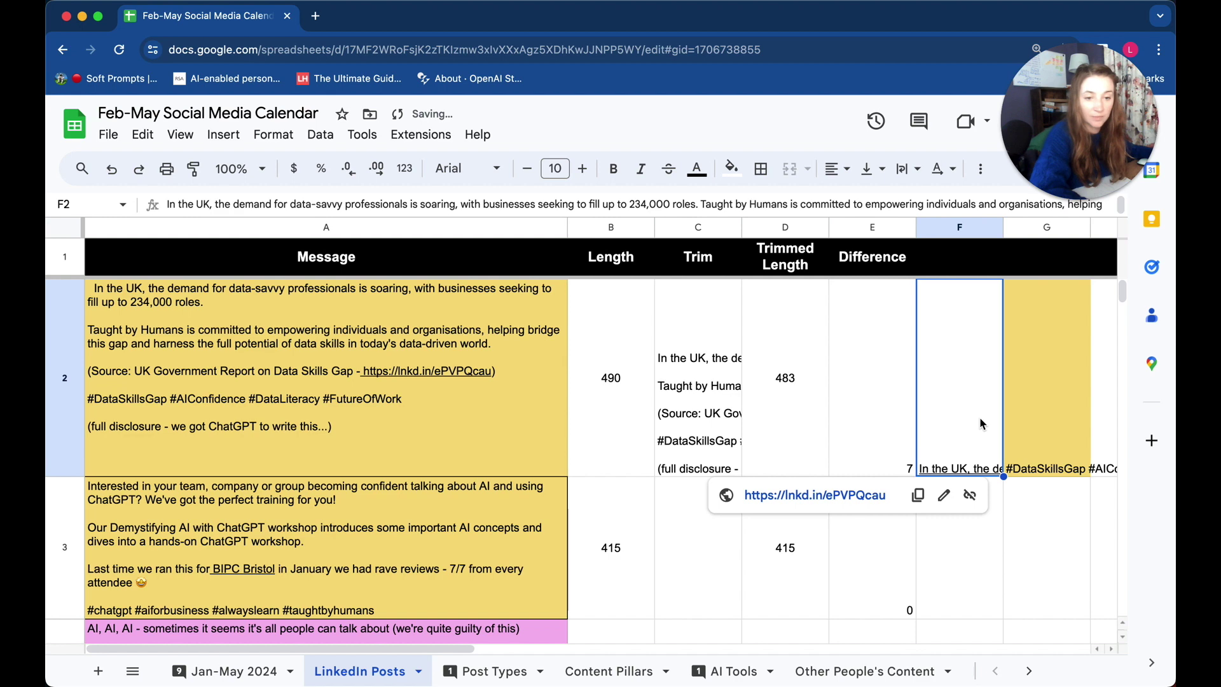
key(shift+Left)
key(shift+Right)
key(shift+Right)
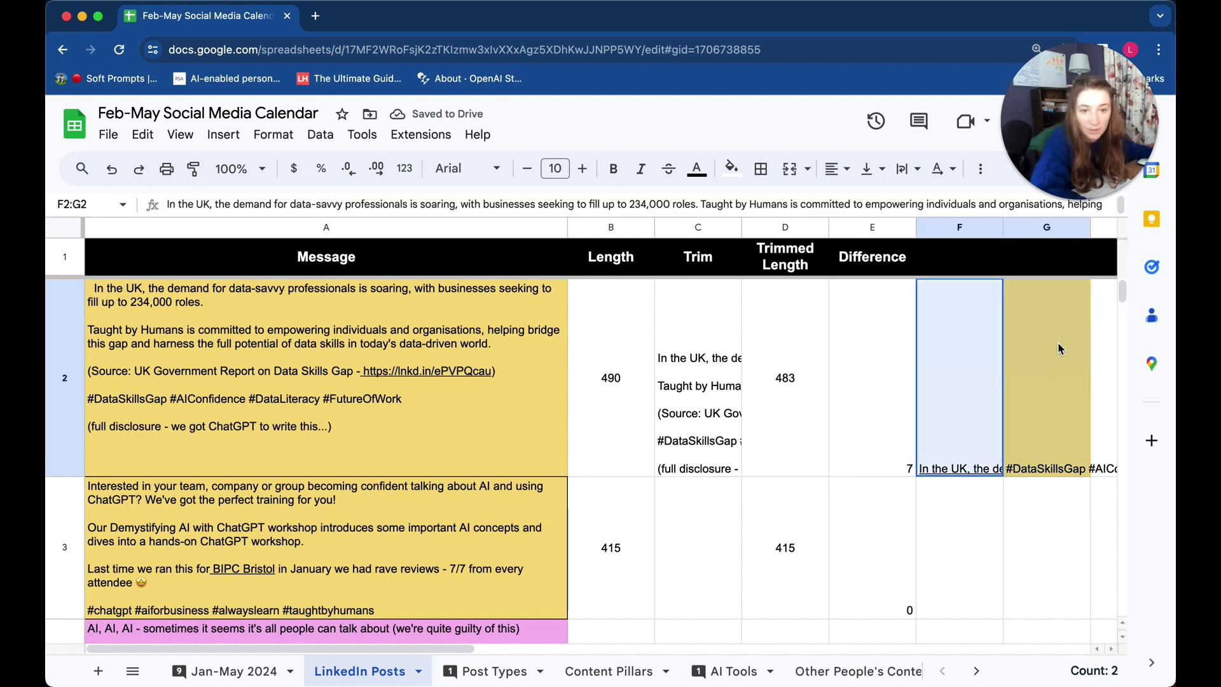
click(909, 168)
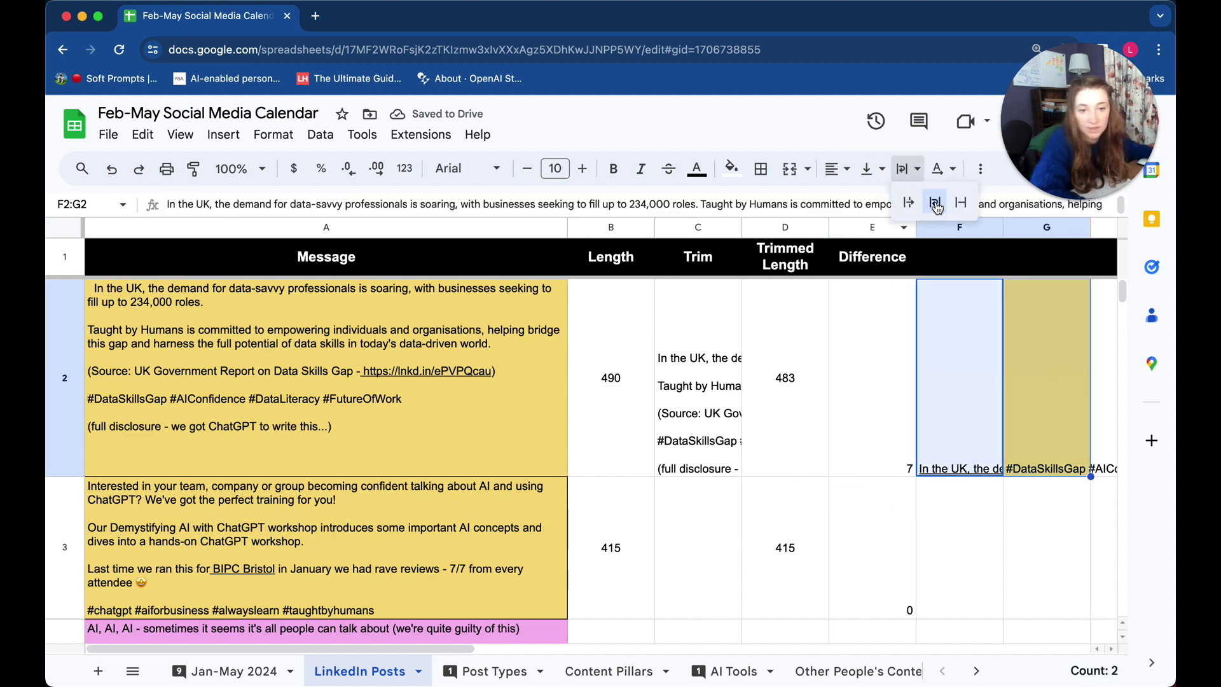
click(938, 191)
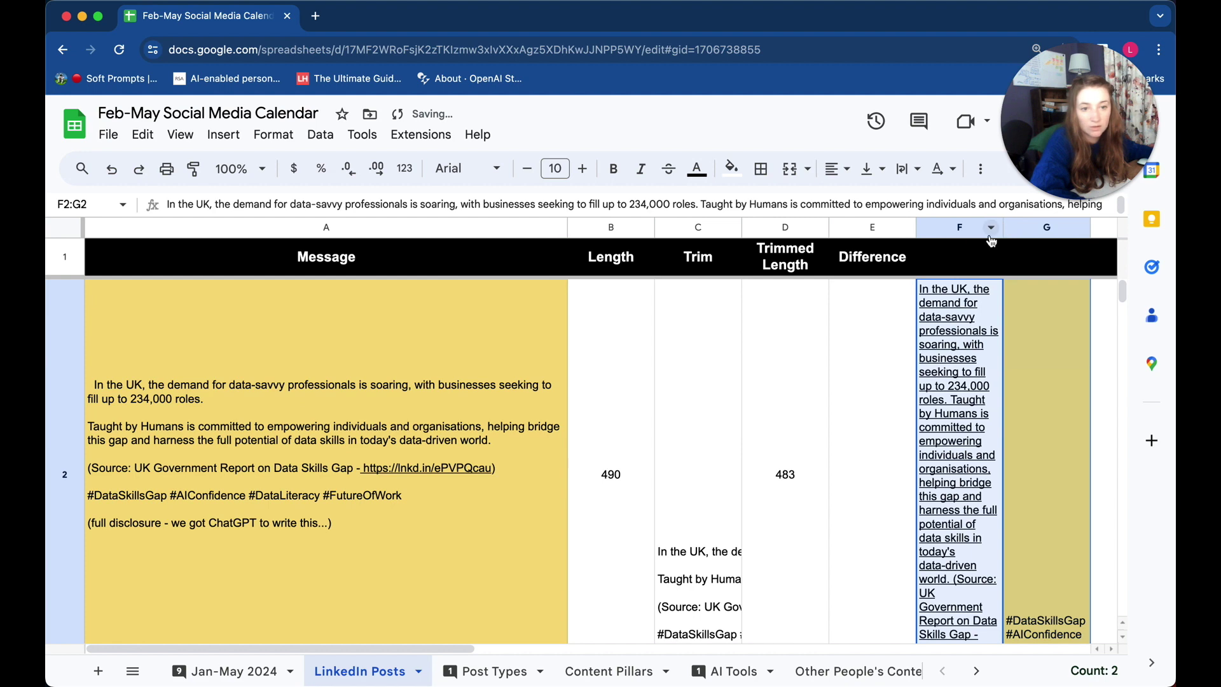
drag(1002, 234, 1050, 235)
Enter the formula =F2&G2 in cell H2 to join the message text with its hashtags, and check the result
drag(422, 649, 644, 649)
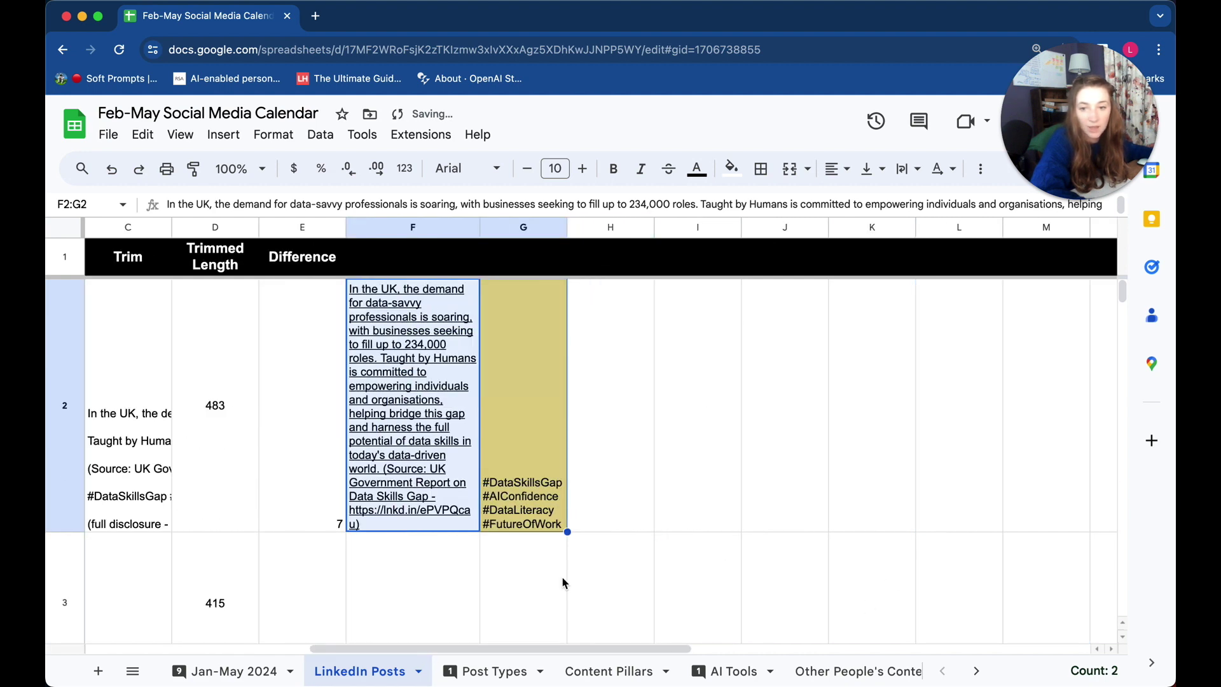
click(519, 441)
click(398, 433)
click(612, 434)
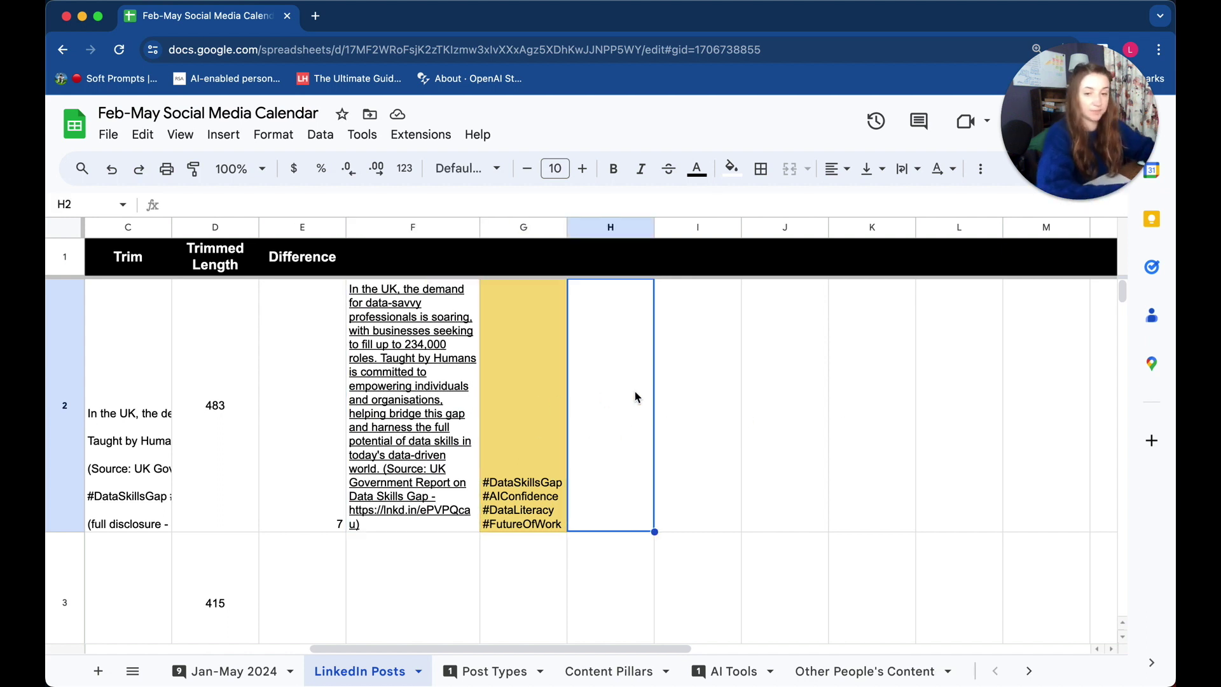
text(=)
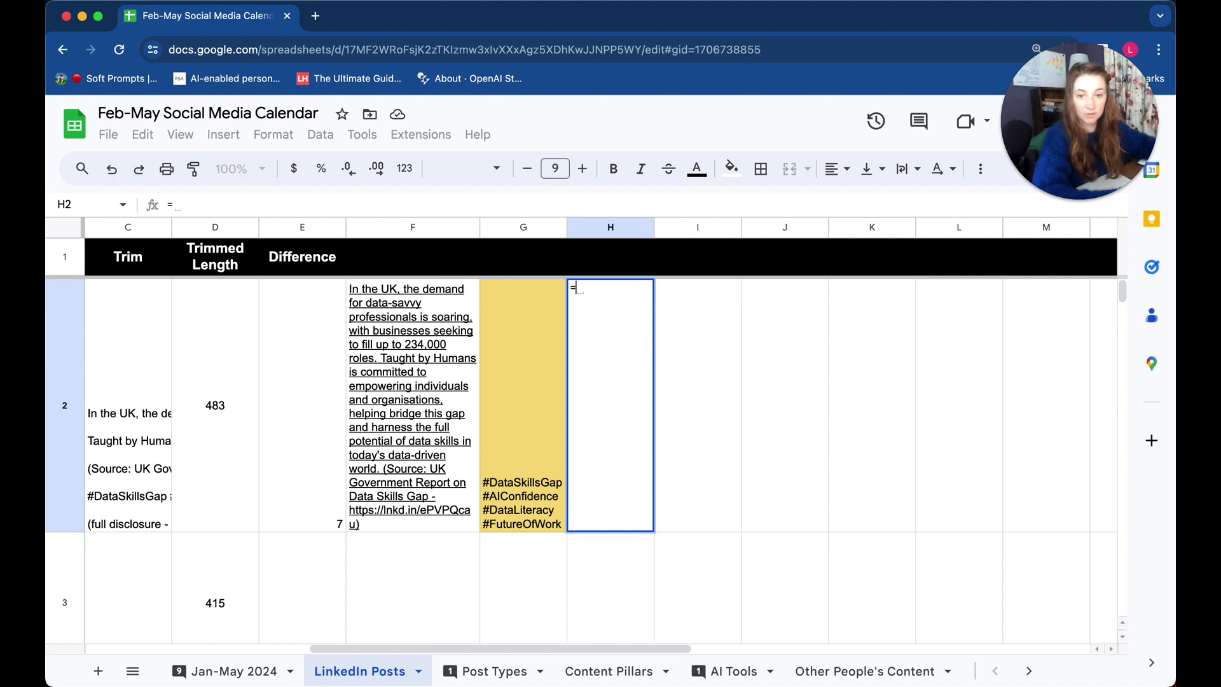
click(415, 388)
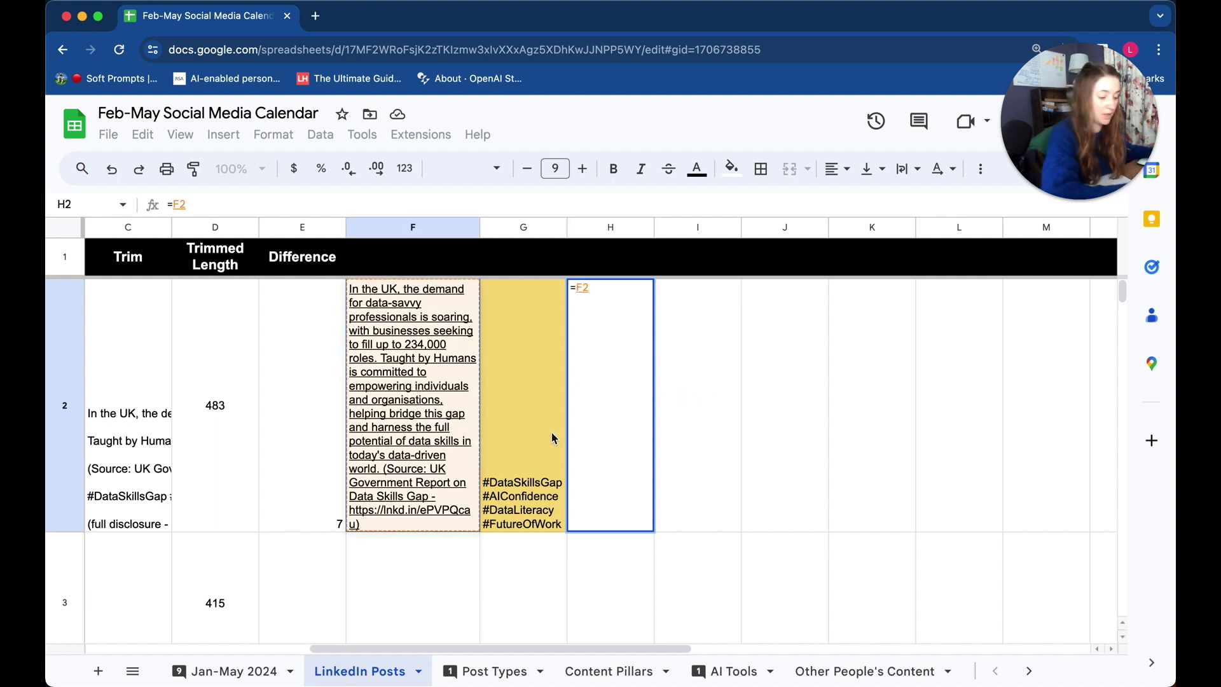
text(&)
click(528, 434)
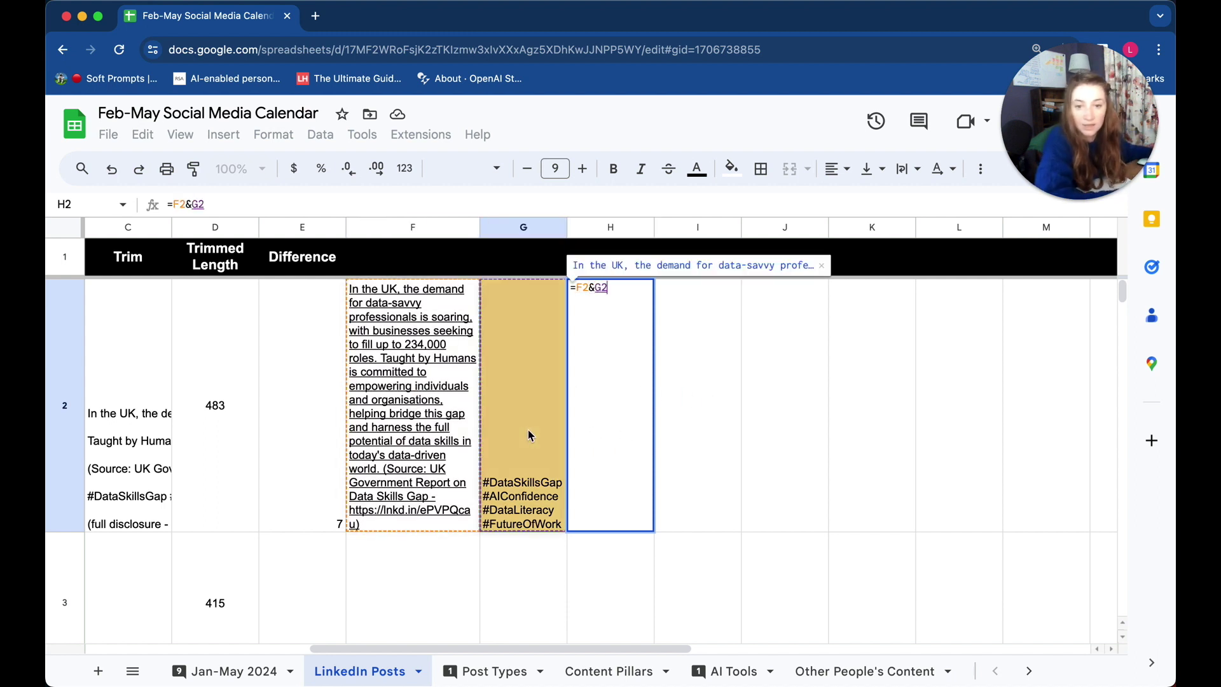
key(Return)
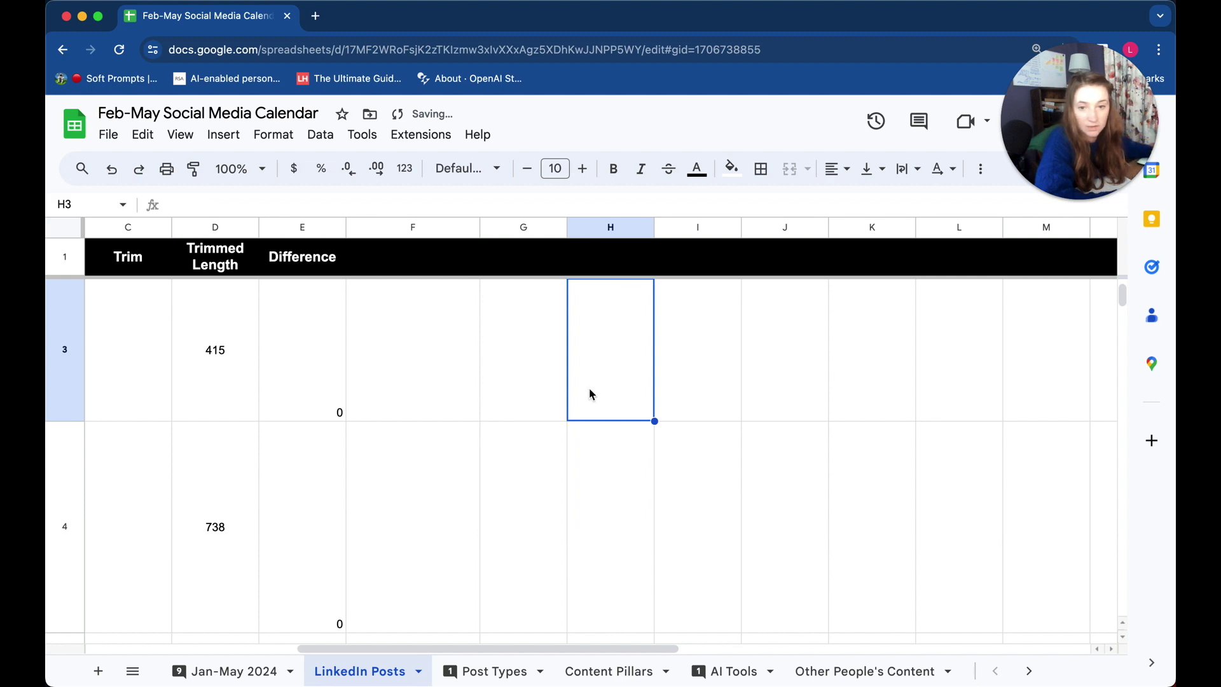
scroll(725, 406, up, 3)
click(394, 340)
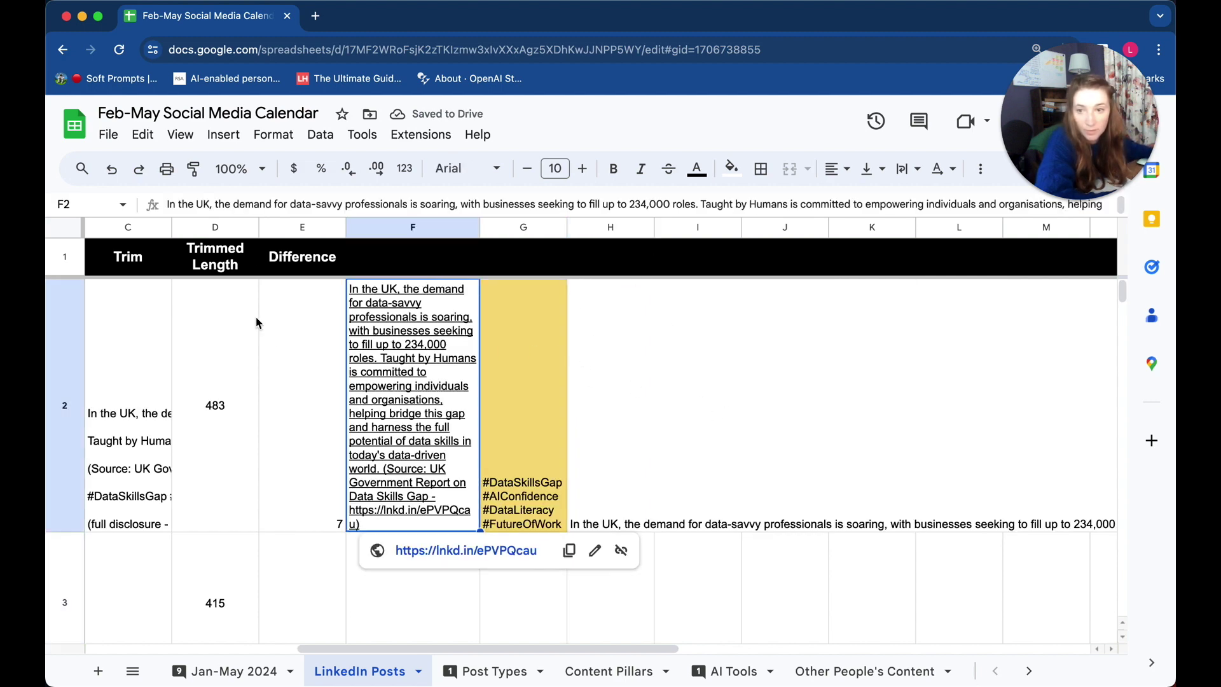
Copy the formatting of F2 onto H2 to wrap the joined text, and widen column H to about four times its width
click(194, 169)
click(627, 367)
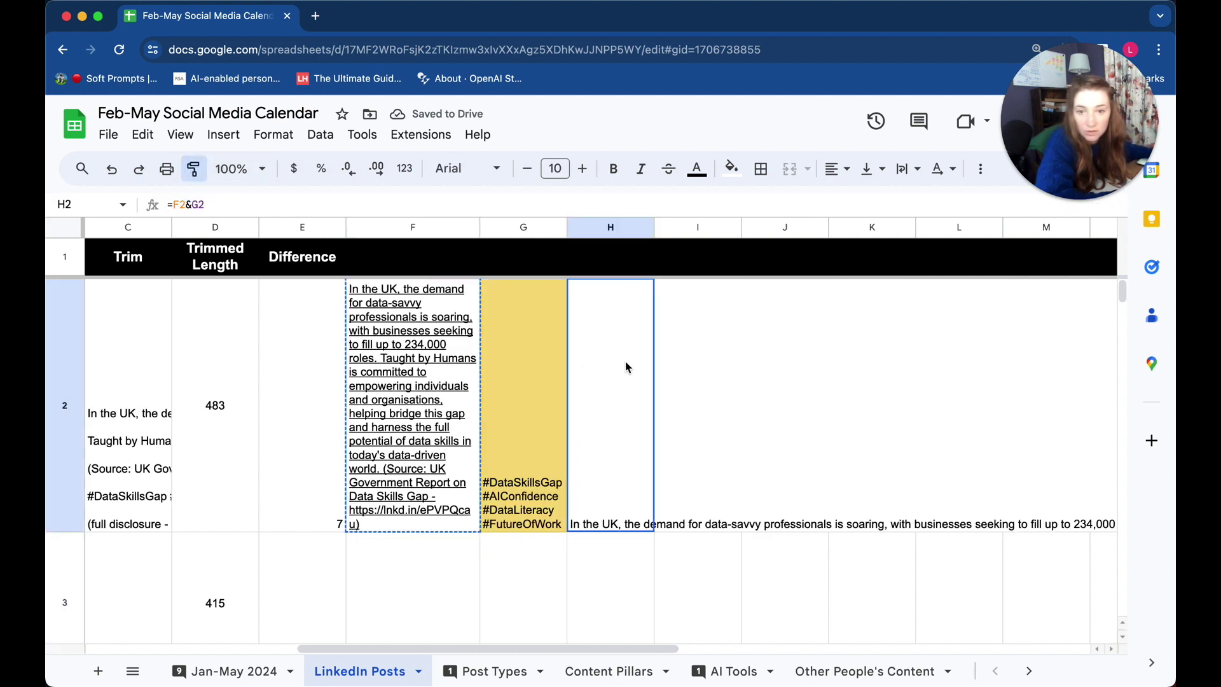
drag(657, 227, 918, 224)
scroll(665, 466, down, 2)
scroll(674, 458, up, 2)
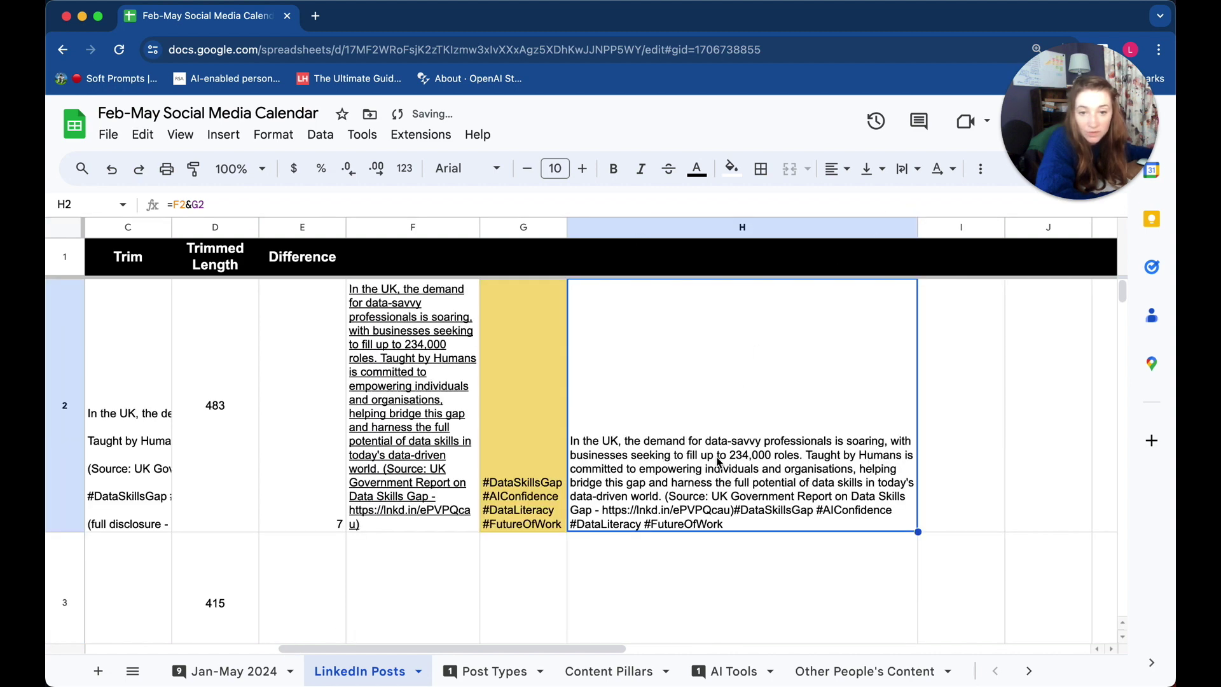
click(407, 410)
click(531, 425)
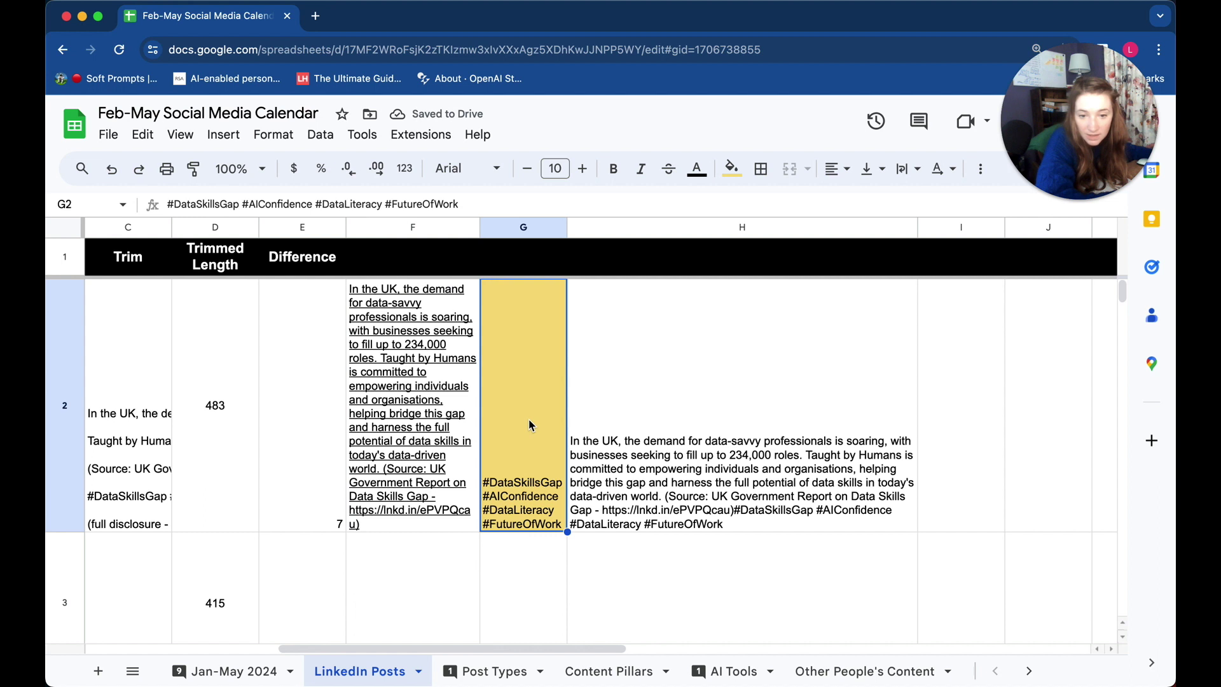
Change the formula in H2 to =F2 & " " & G2 so a space separates the message from the hashtags, and check the result
click(738, 516)
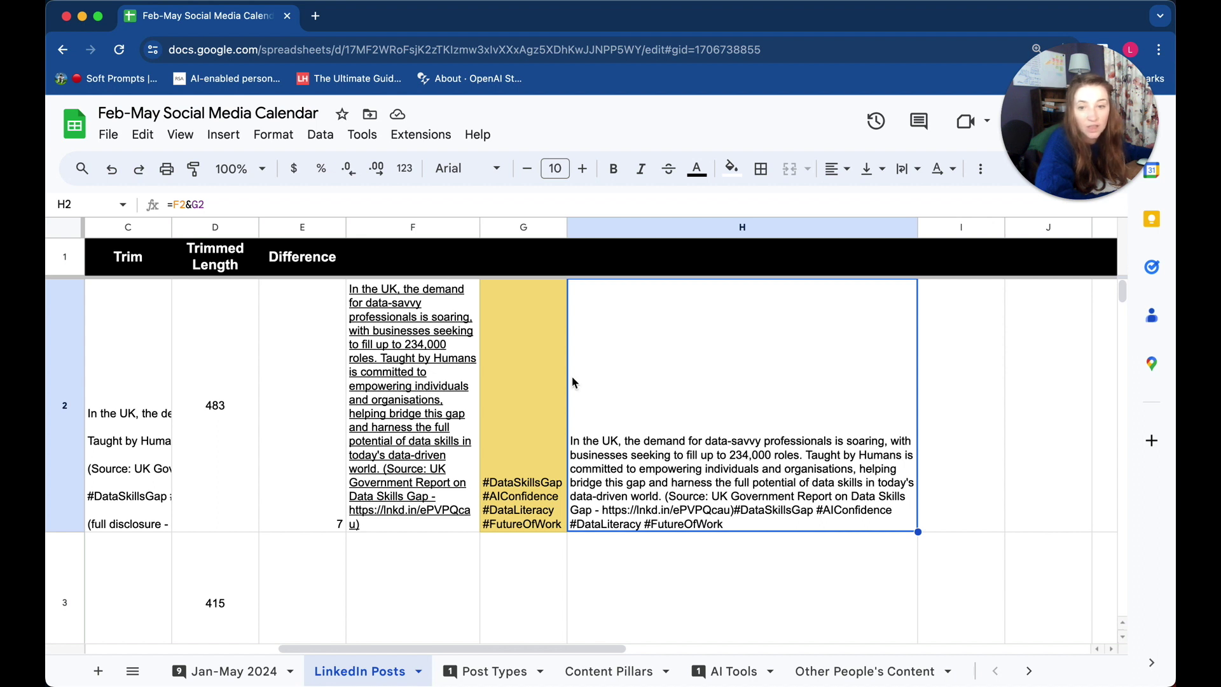
click(192, 201)
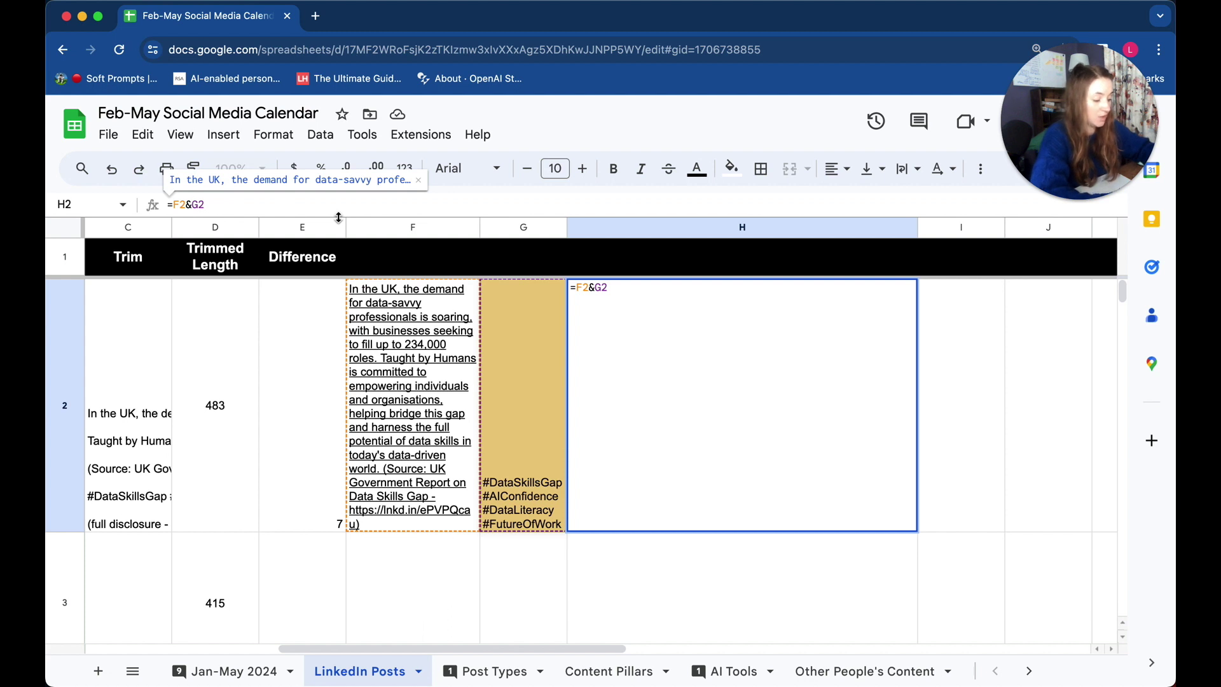
click(192, 204)
text(" ")
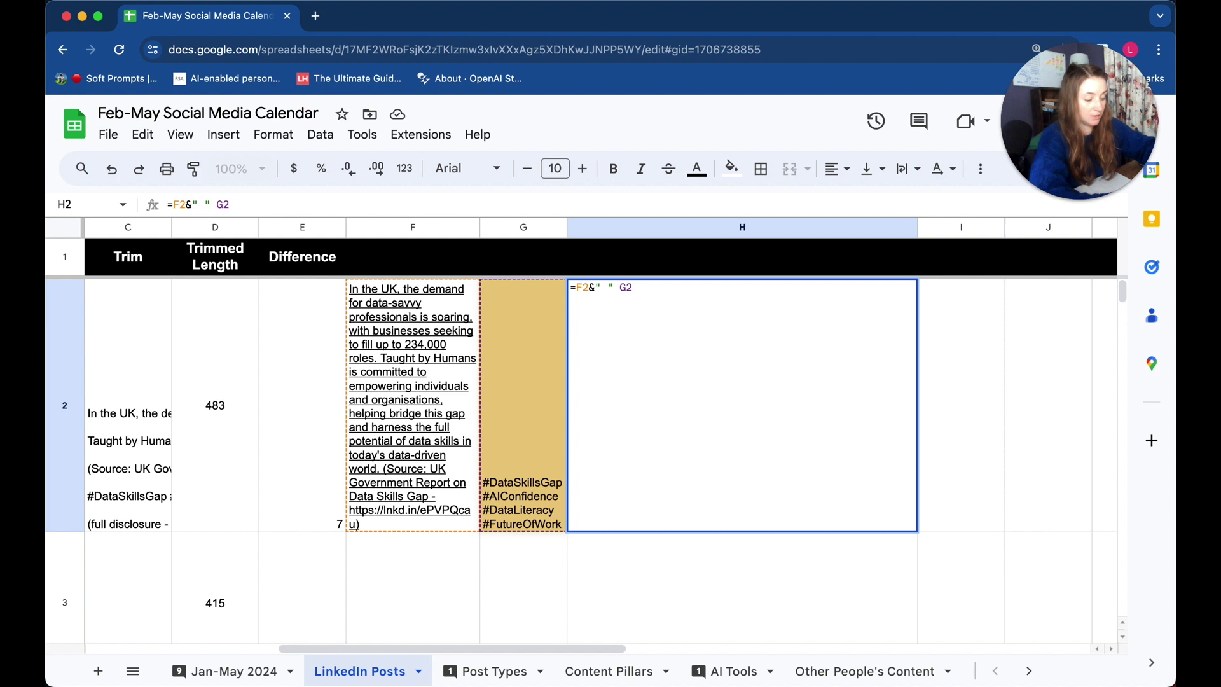
text( &)
click(186, 204)
click(198, 204)
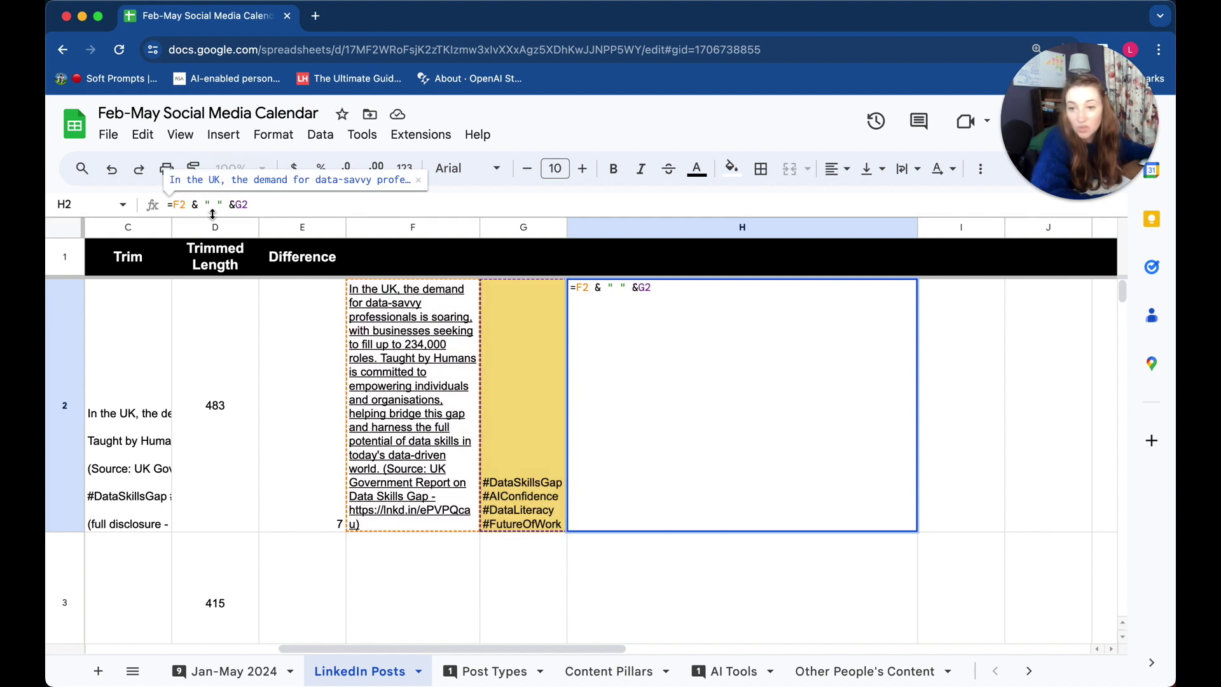
click(234, 205)
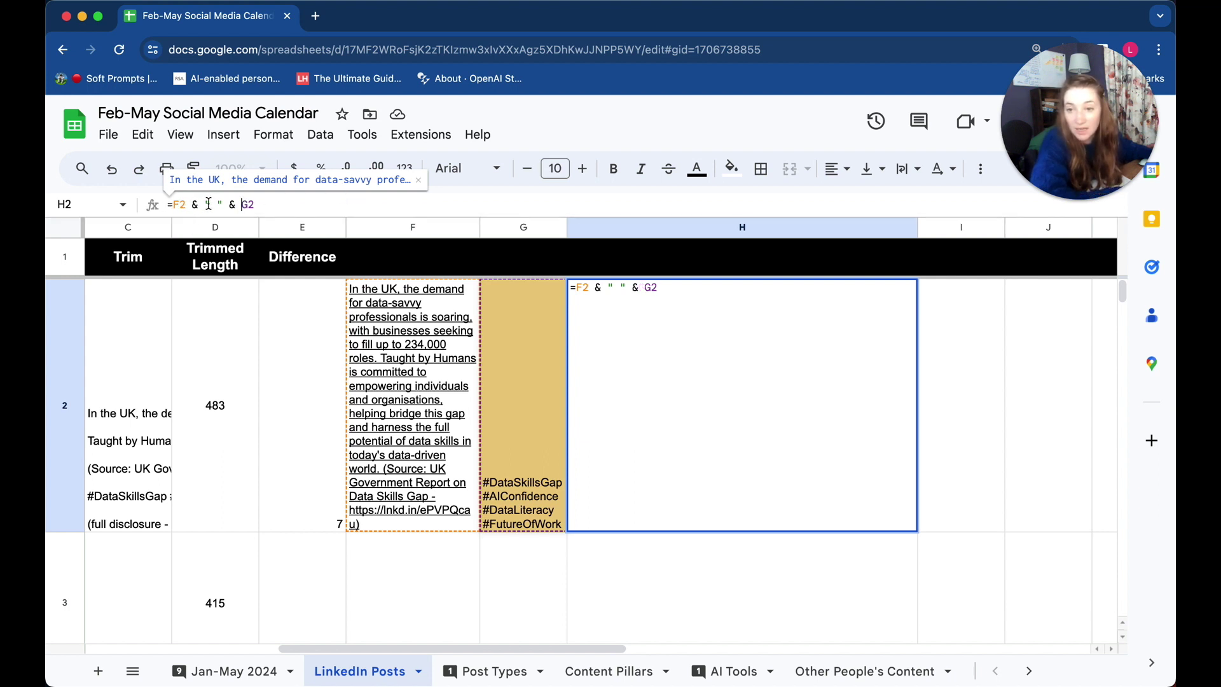
drag(204, 205, 219, 201)
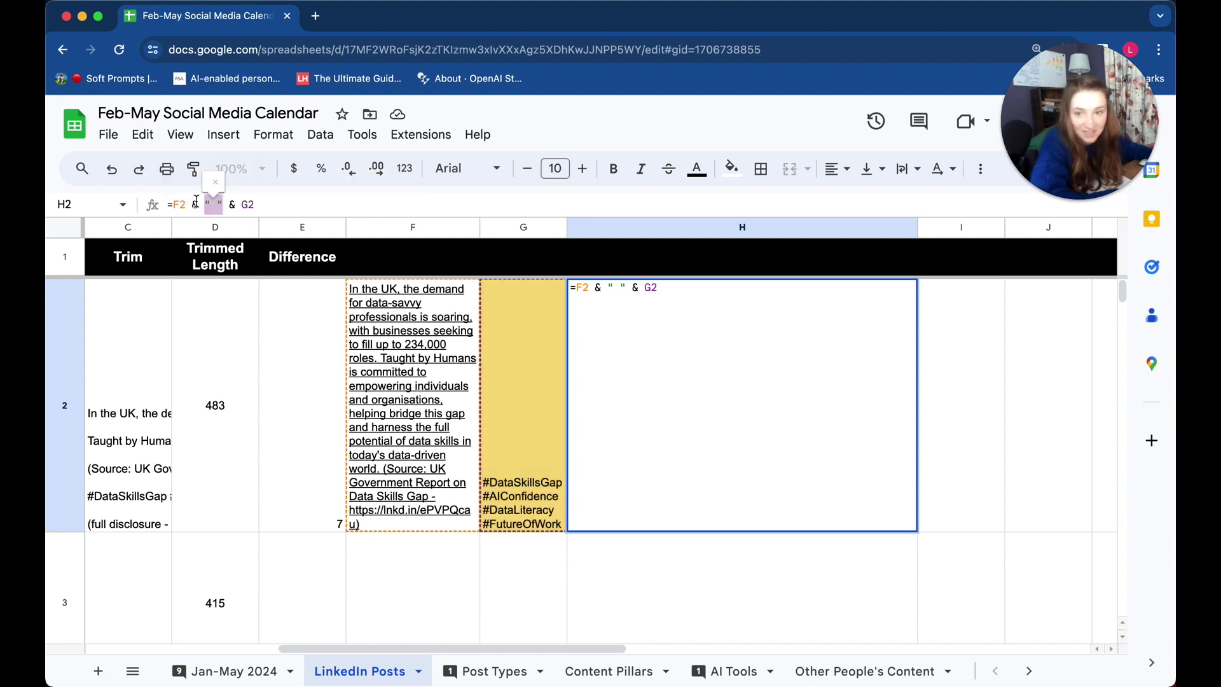
click(204, 204)
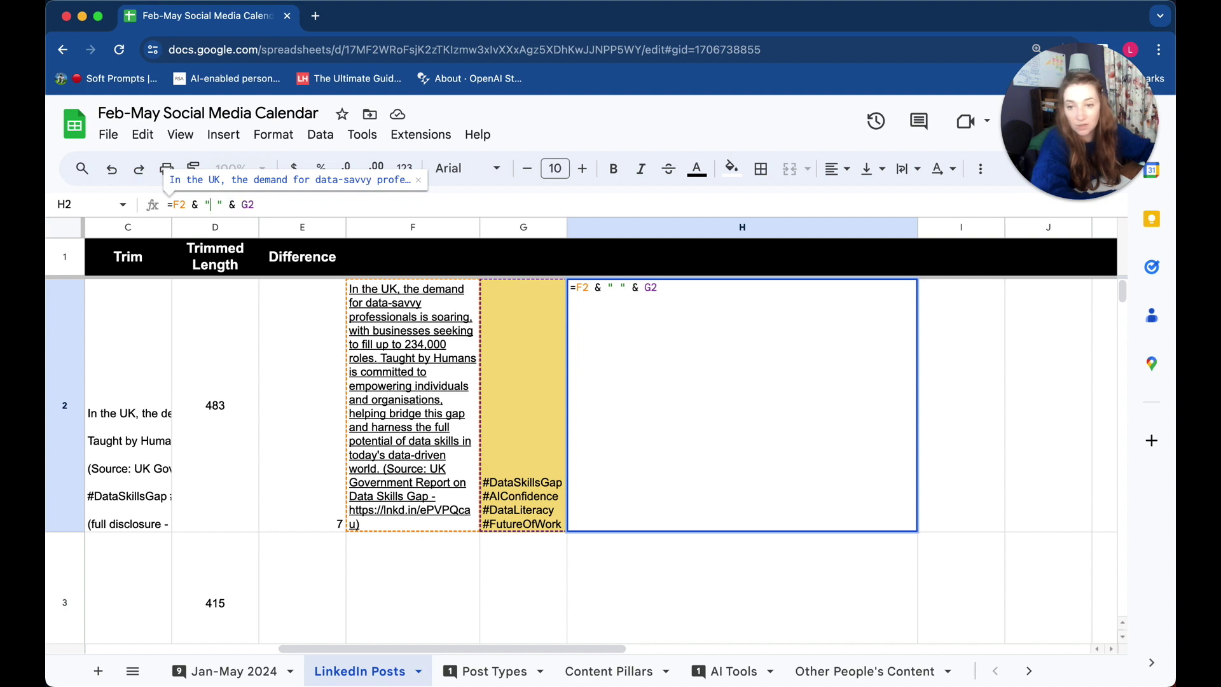
key(Return)
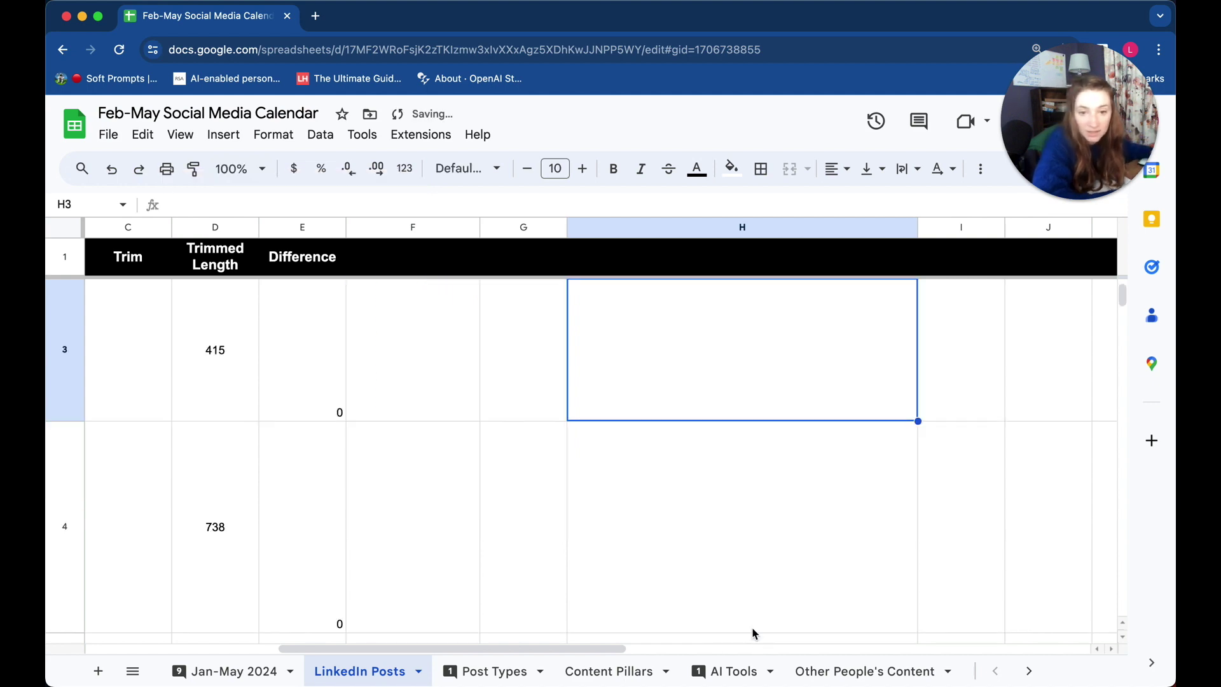
scroll(738, 560, up, 2)
click(767, 514)
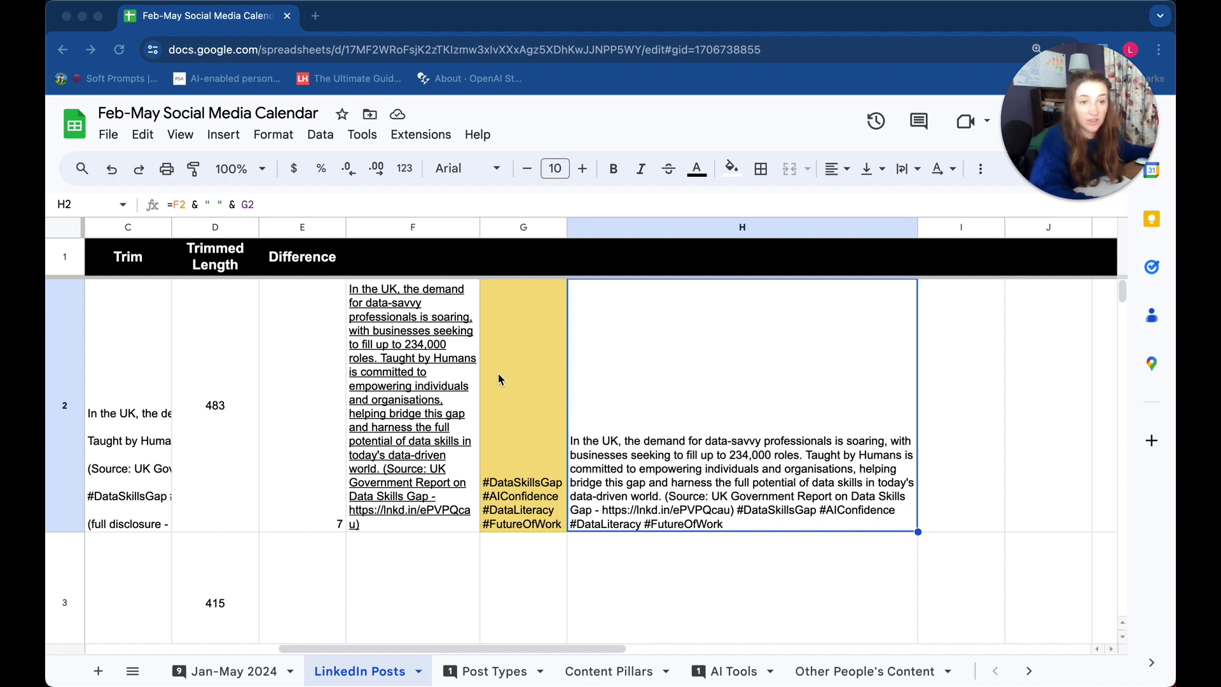
Insert a blank line before "Taught by Humans" in the message text in F2
click(419, 366)
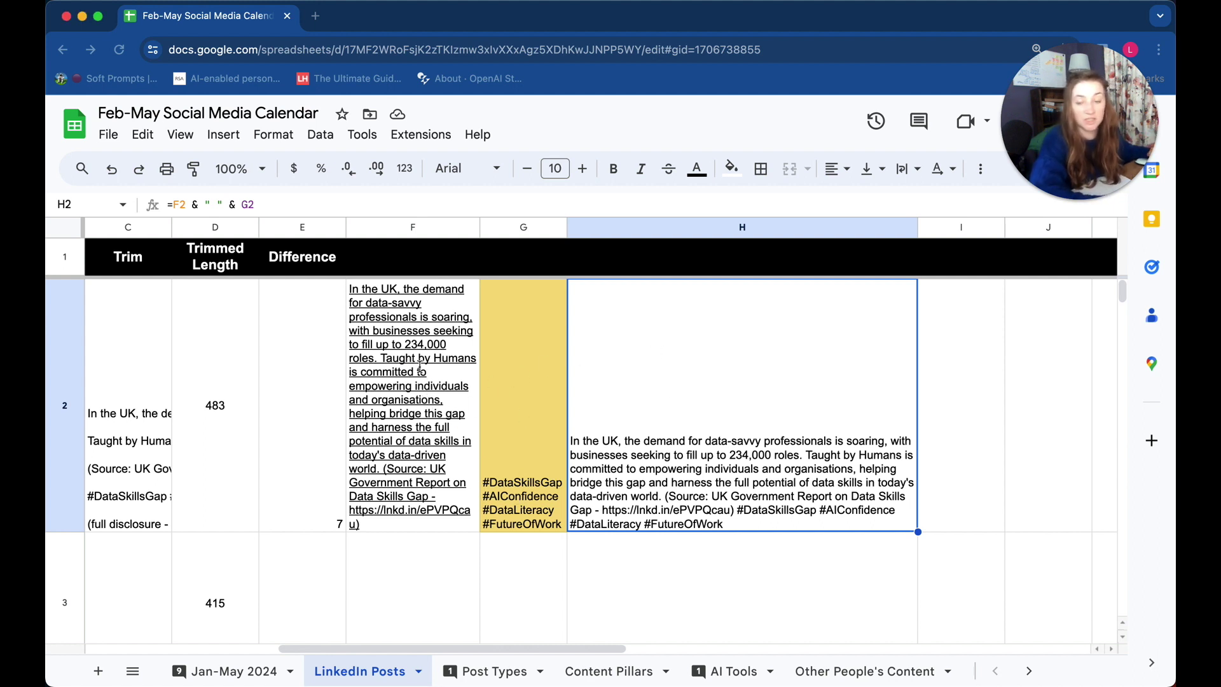
click(415, 434)
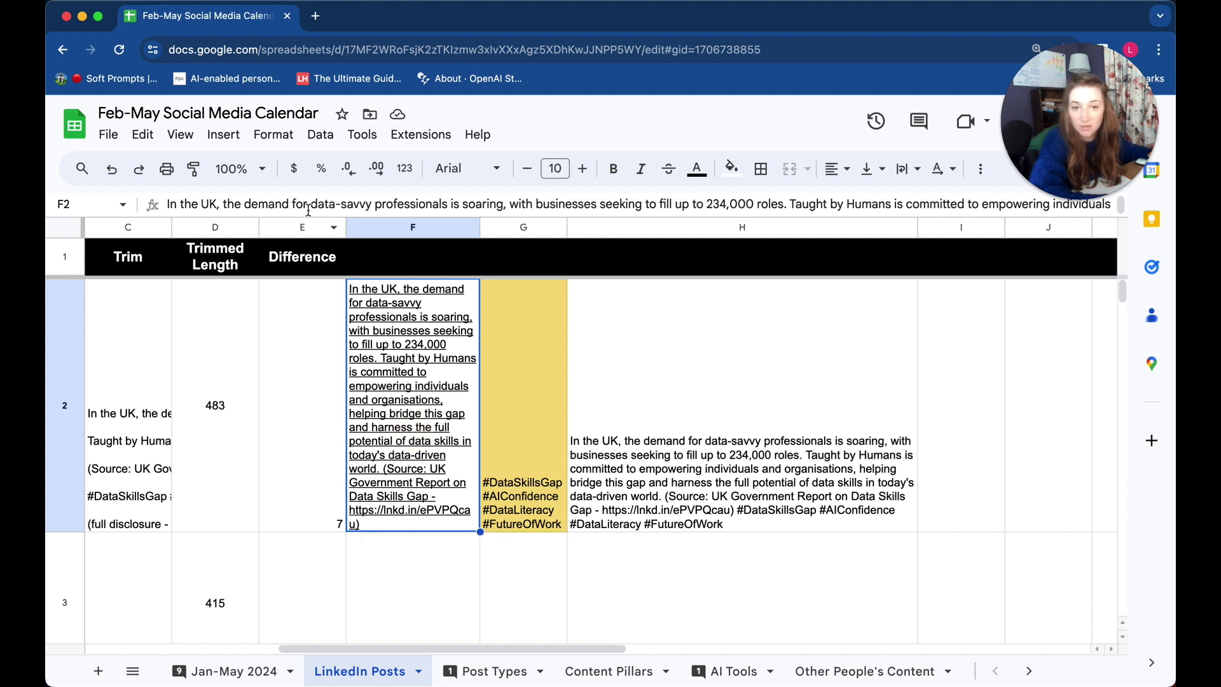
click(792, 202)
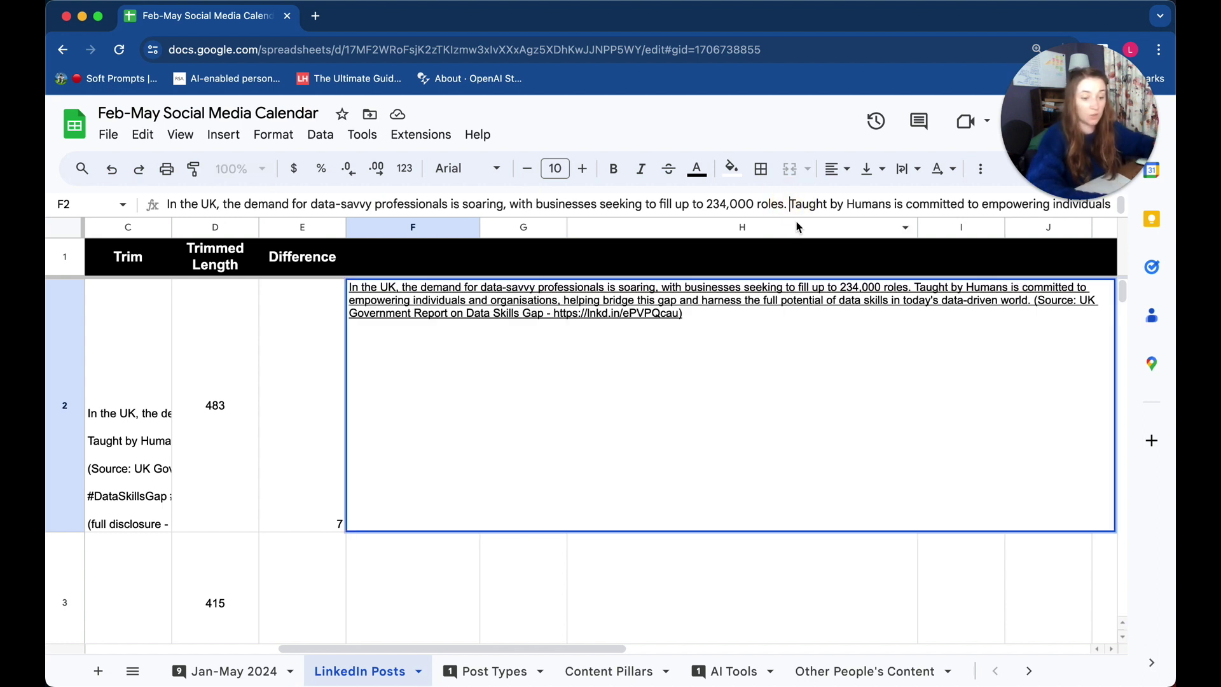
key(alt+Return)
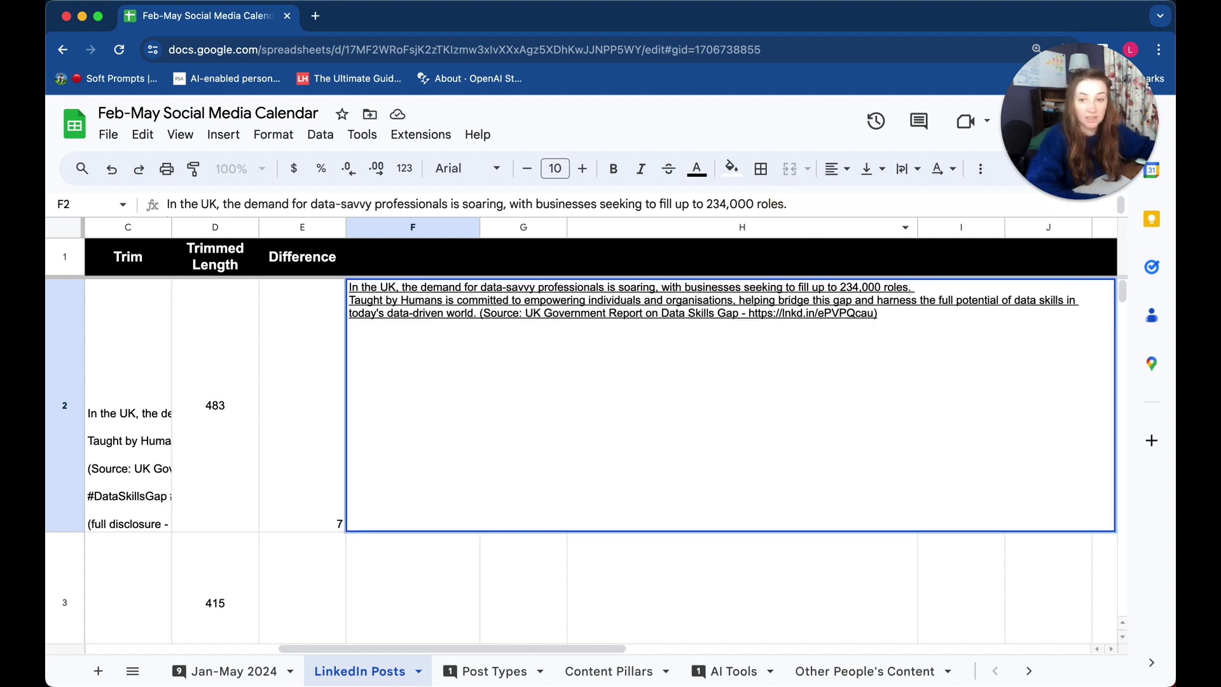
key(alt+Return)
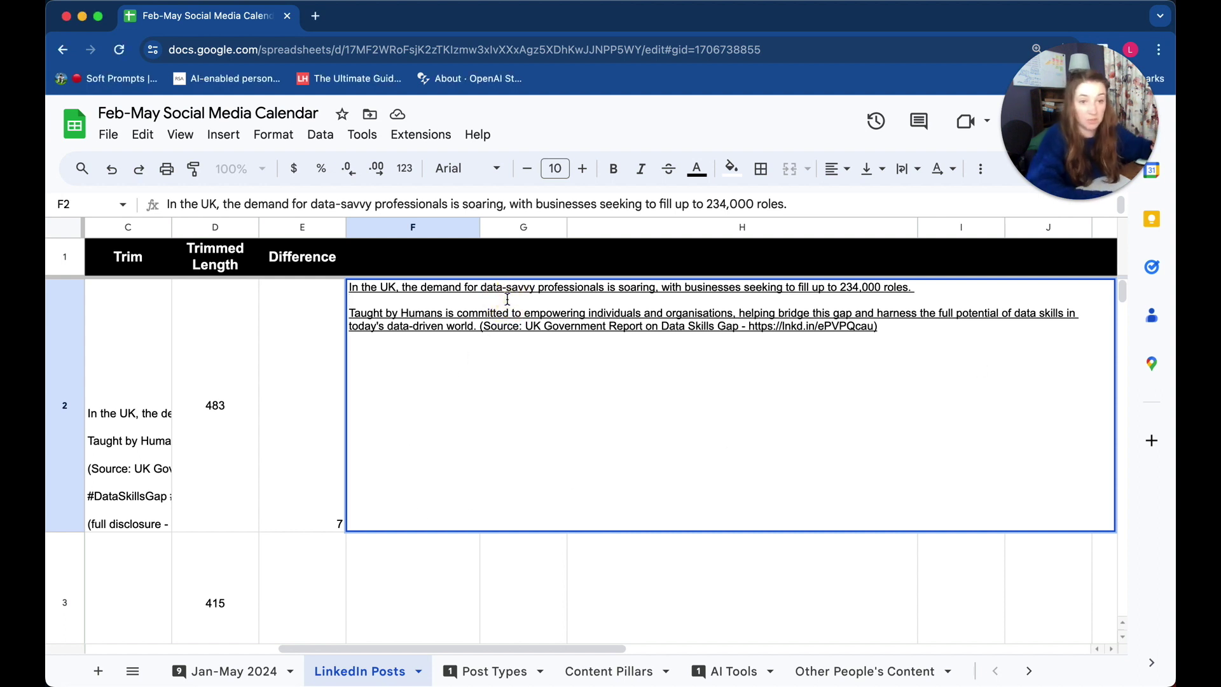
key(alt+Return)
key(alt+Return)
key(alt+Return)
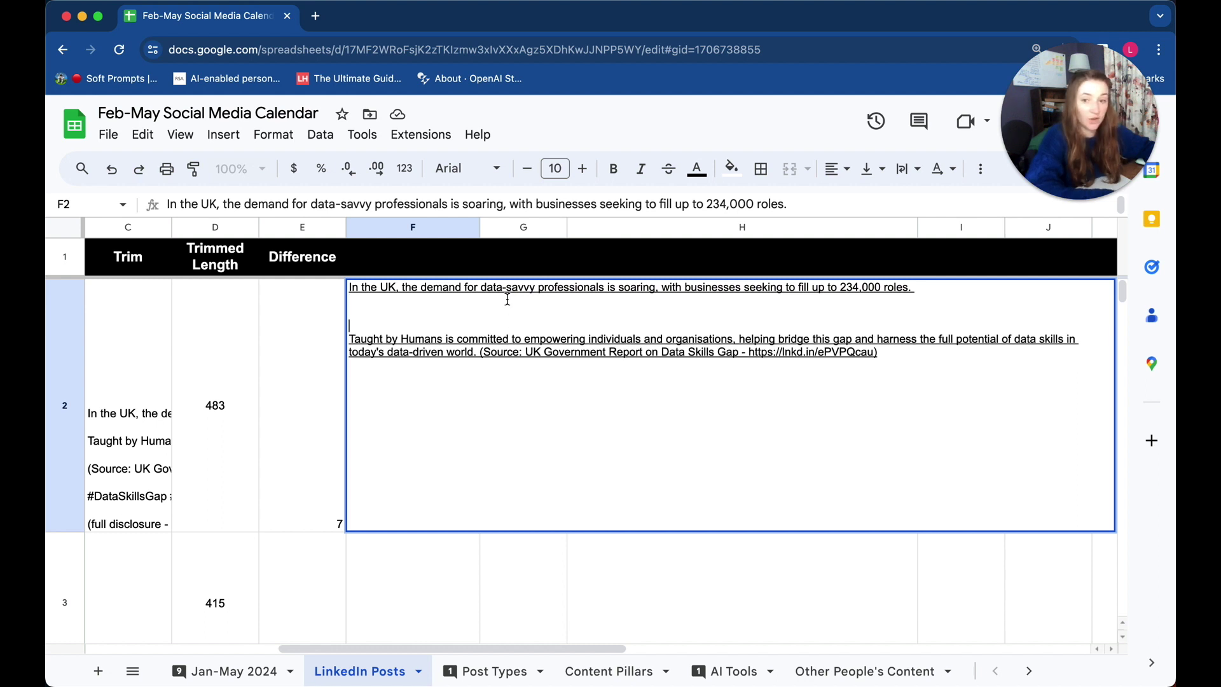
key(alt+Return)
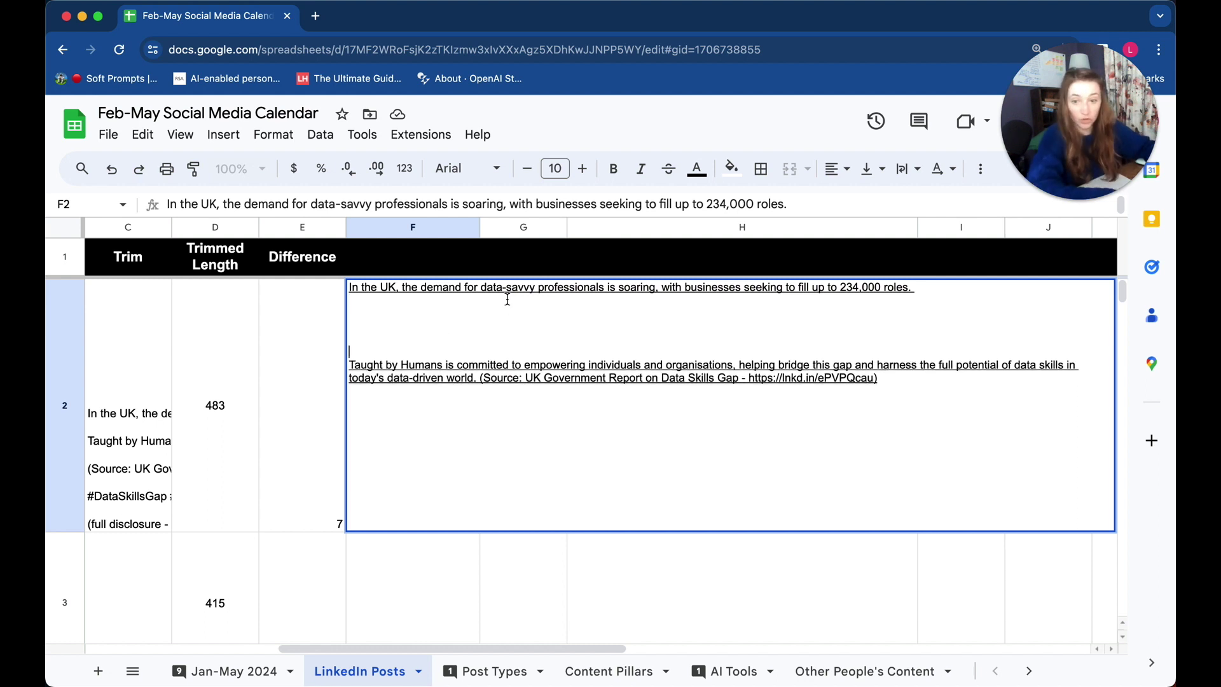
key(BackSpace)
key(BackSpace)
key(BackSpace)
key(BackSpace)
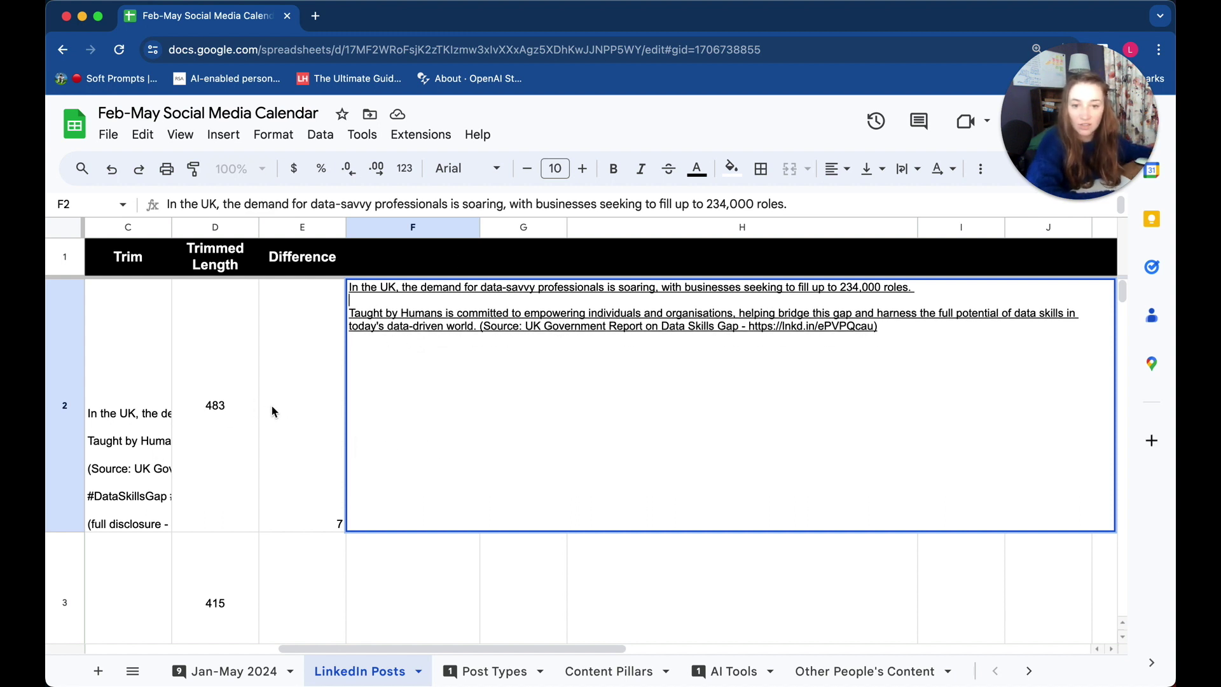
Confirm the edited message in F2 and check how the joined text in H2 carries over its line breaks
click(301, 379)
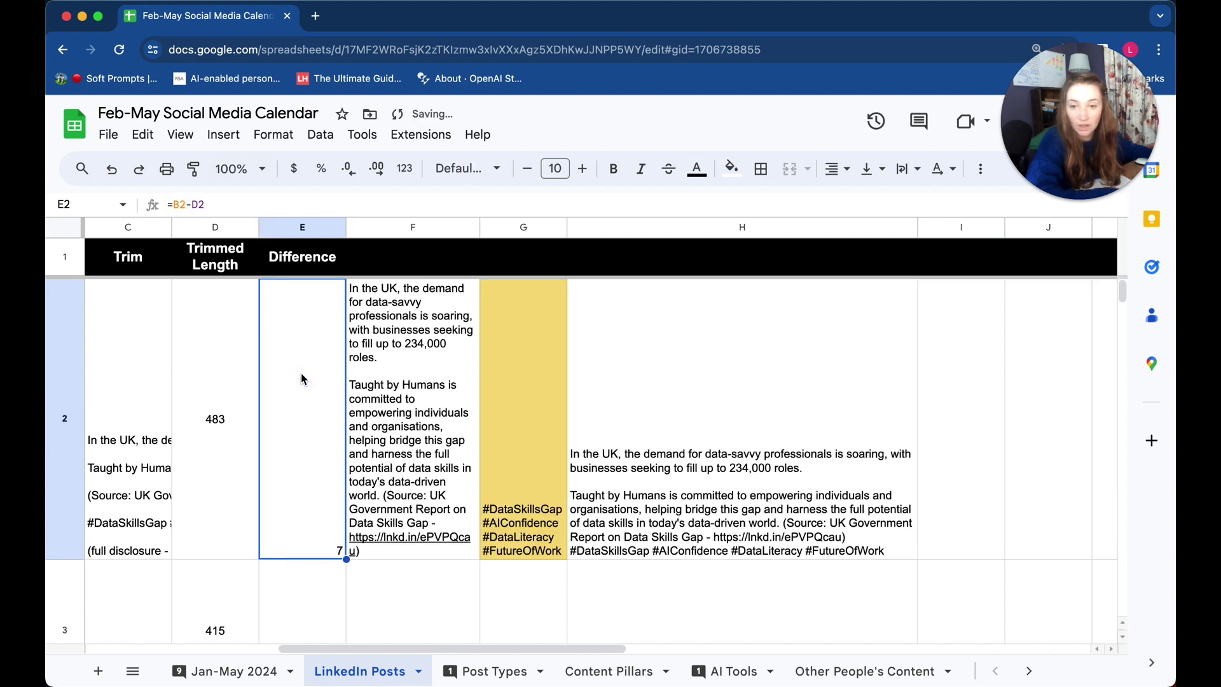
click(806, 456)
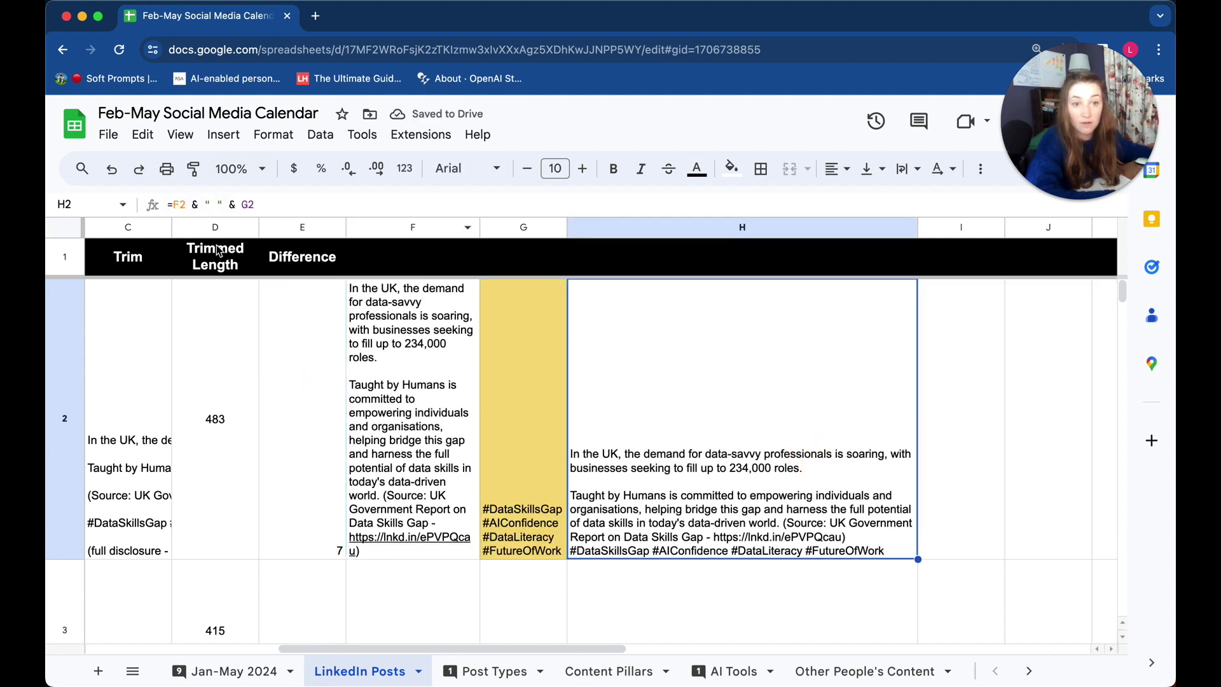
Try to put the hashtags on a new line by adding a line break inside the quotes of the H2 formula
click(213, 205)
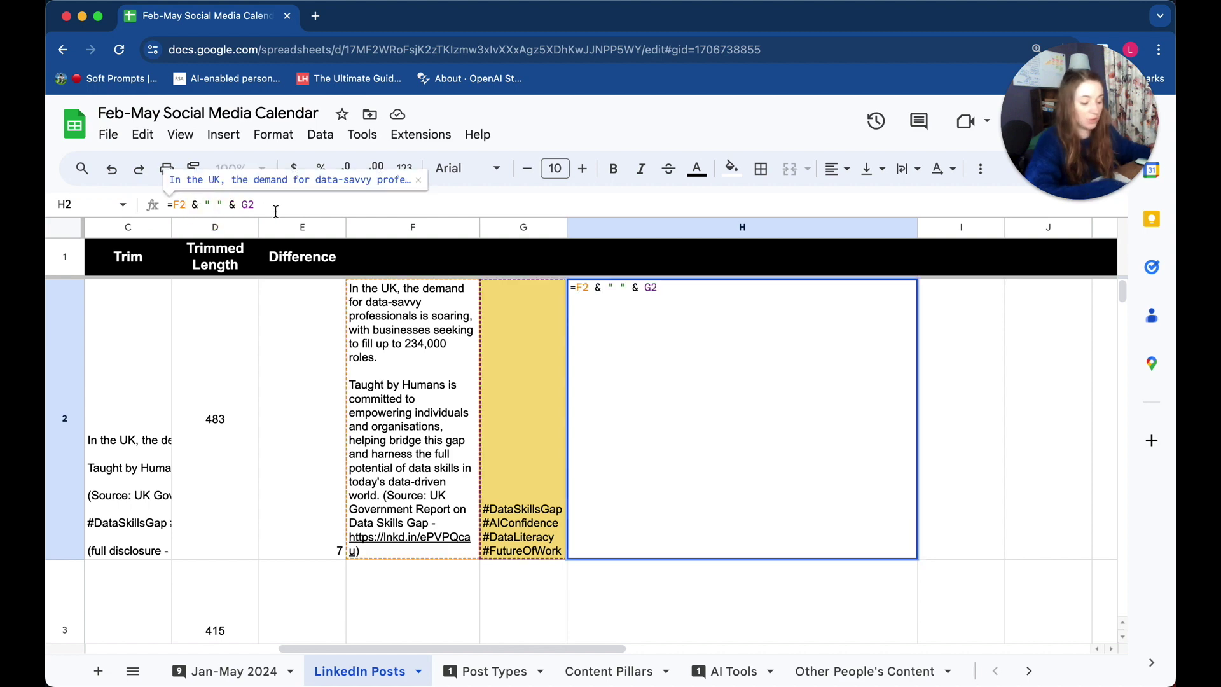
key(alt+Return)
key(Return)
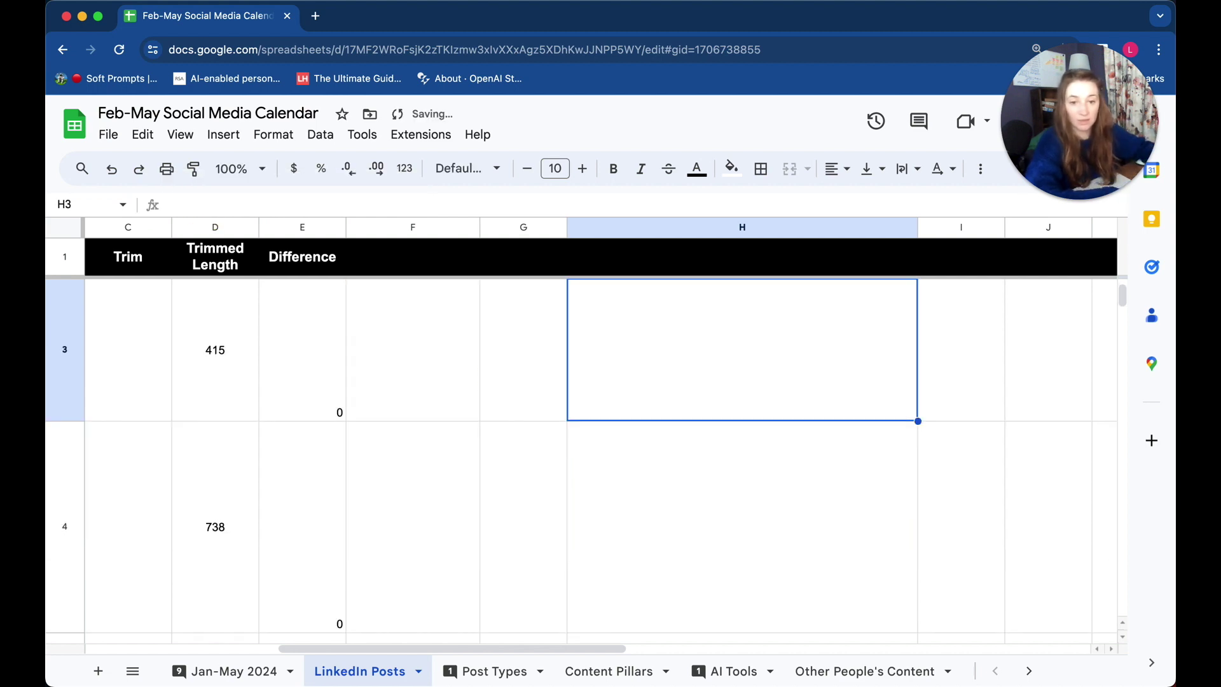
scroll(655, 286, up, 3)
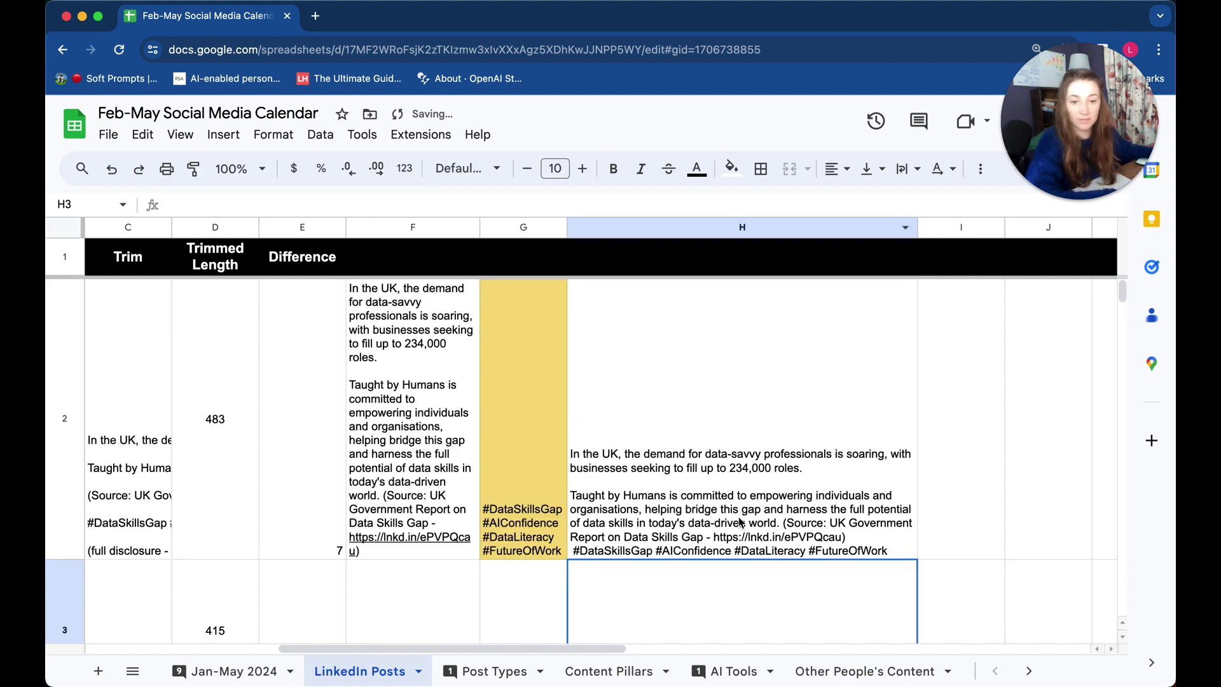
click(741, 538)
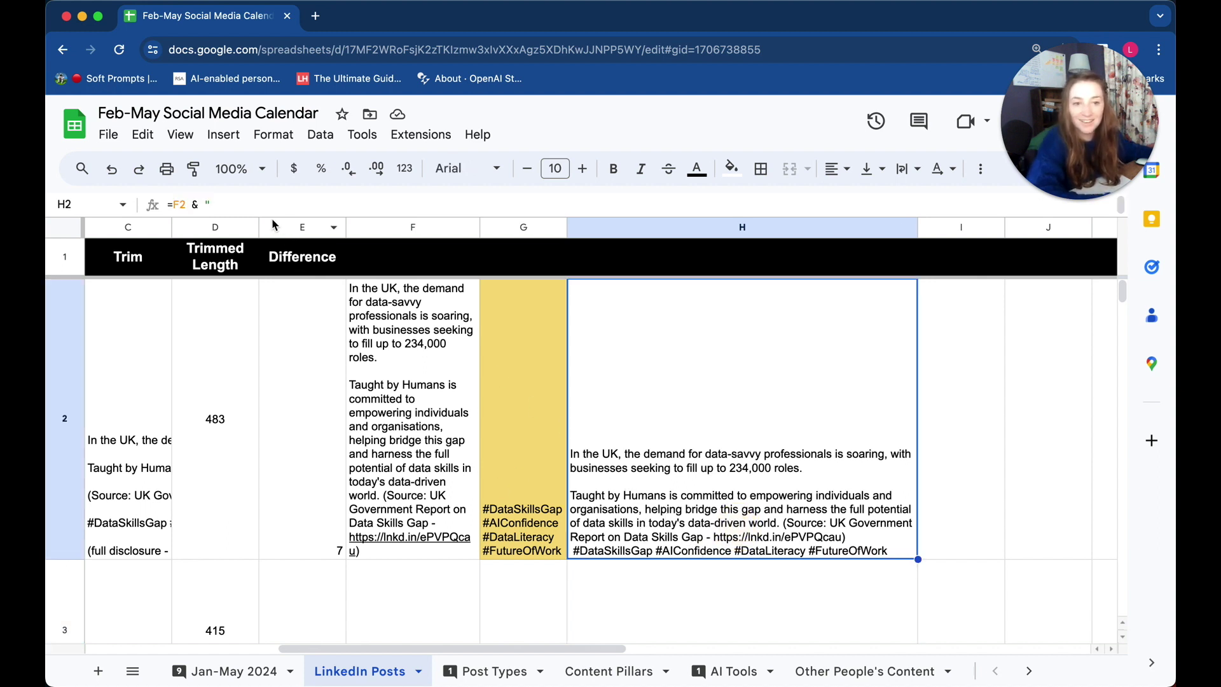
Enlarge the formula bar and delete the quoted line break and space between the two & operators in the H2 formula
click(216, 206)
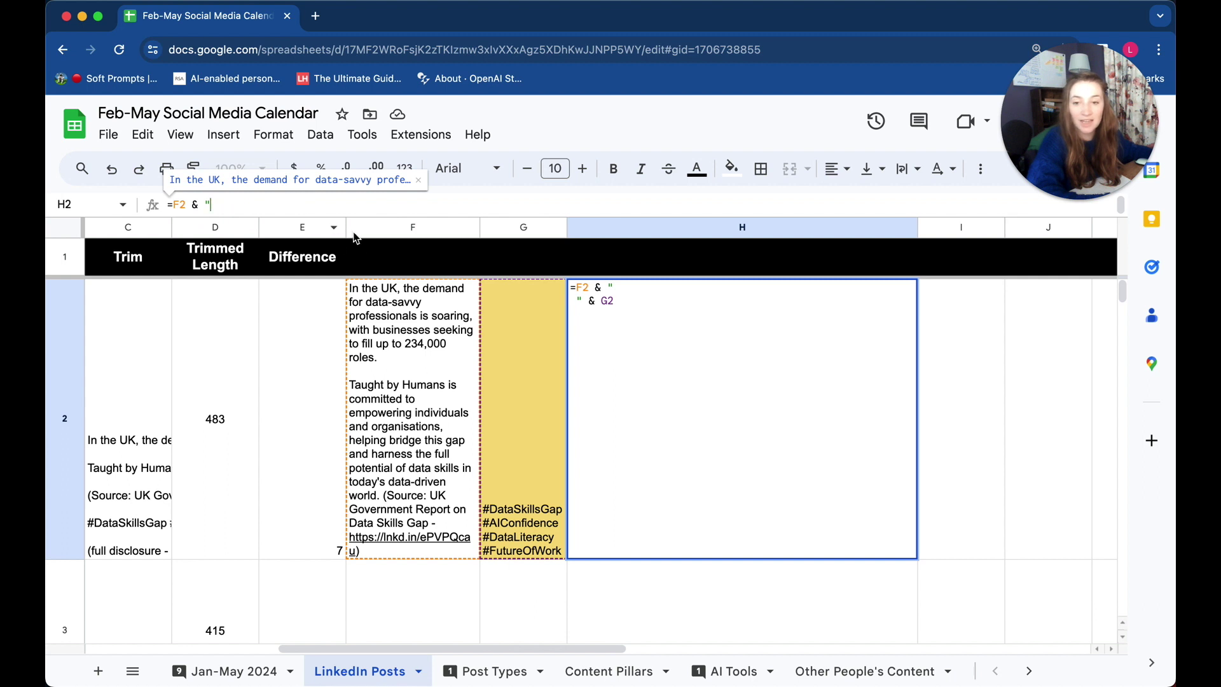
drag(349, 215, 339, 285)
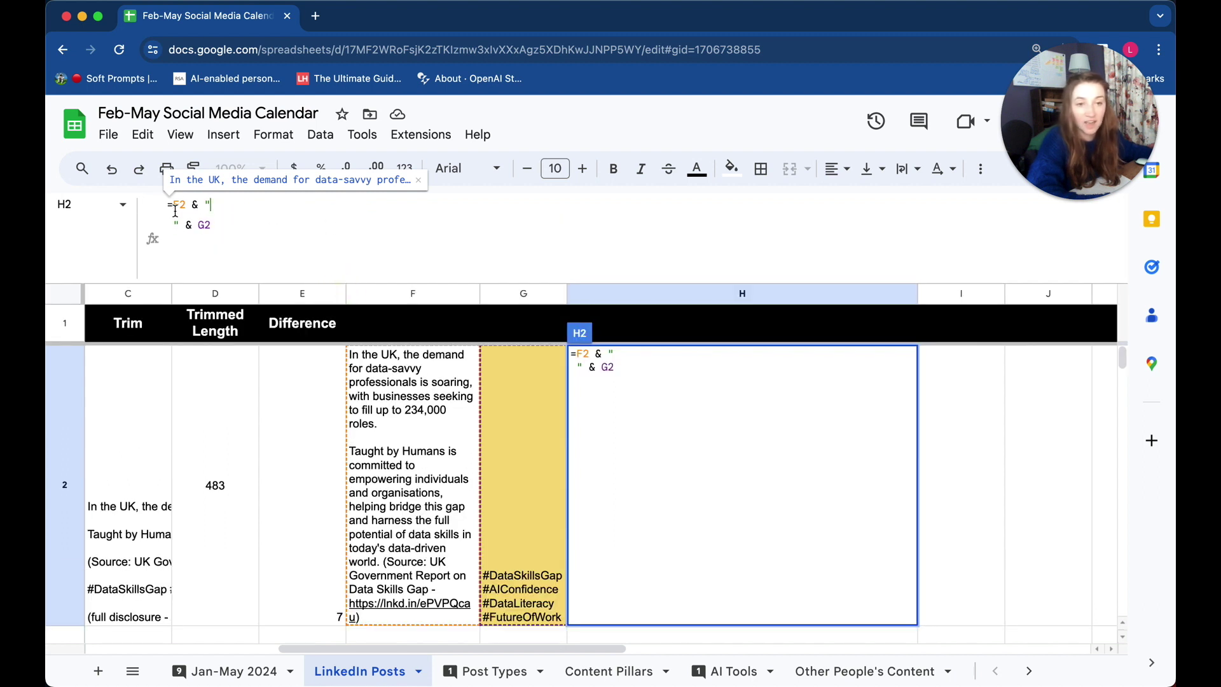
click(178, 222)
key(Delete)
key(BackSpace)
key(BackSpace)
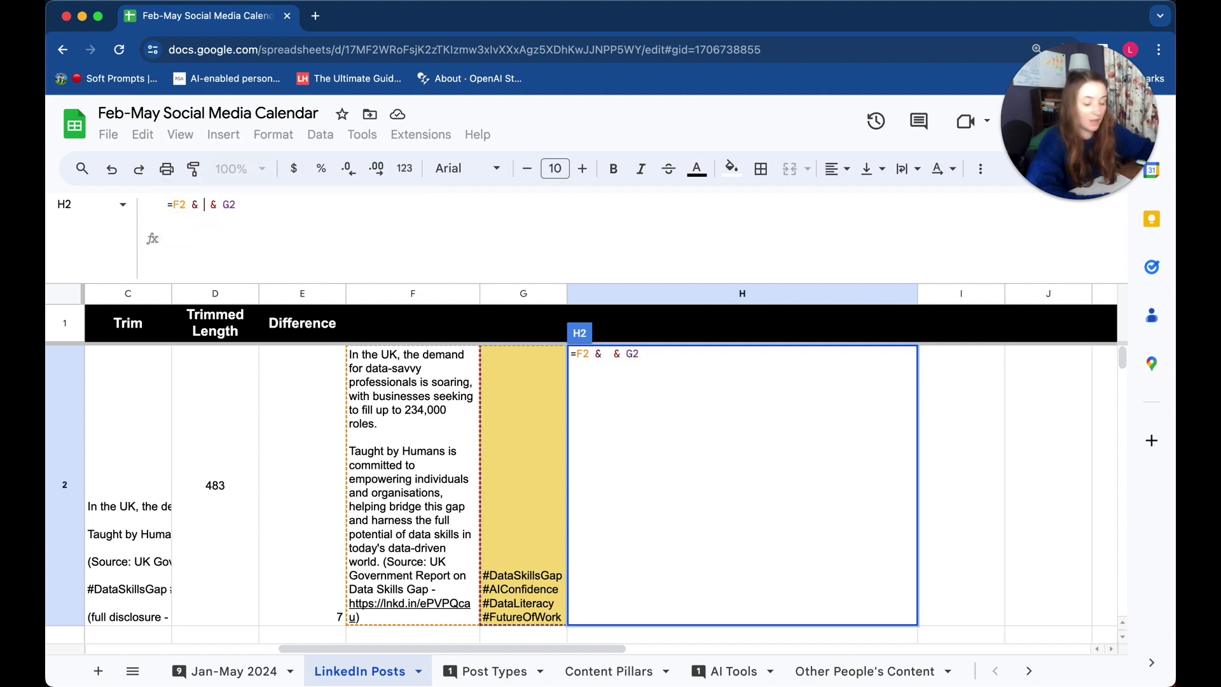
Complete the H2 formula as =F2 & CHAR(10) & CHAR(10) & G2 to add a blank line before the hashtags, and review it
text(CHAR(10))
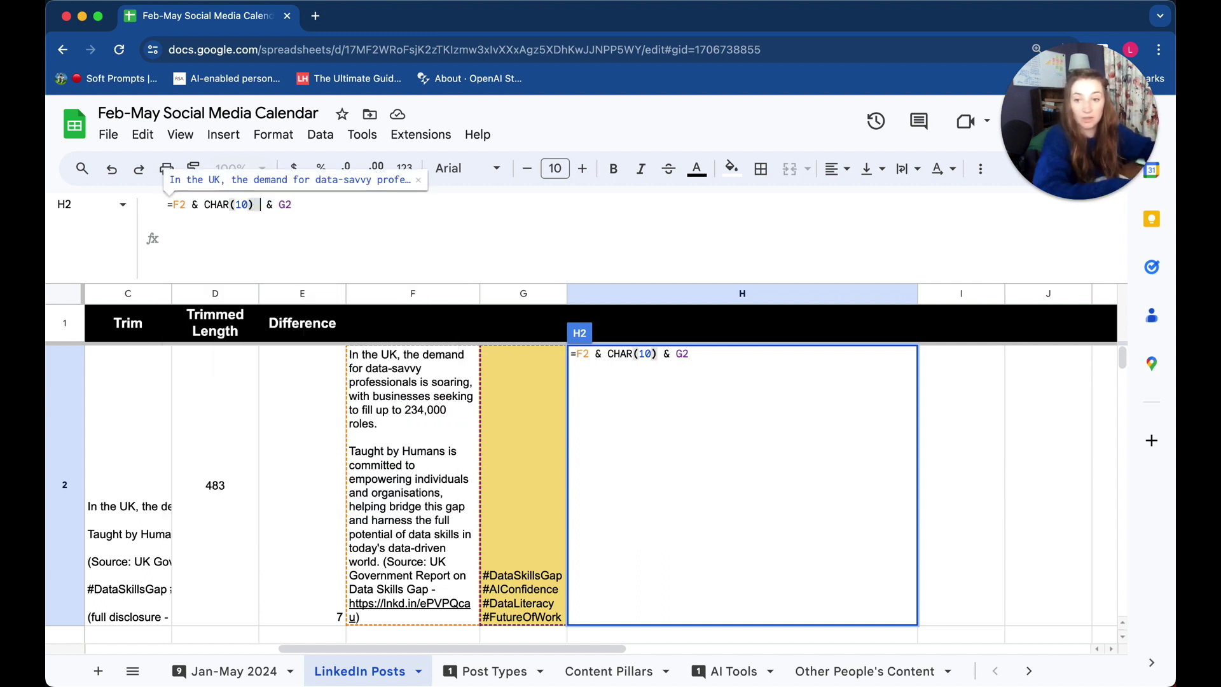
text( & CHAR)
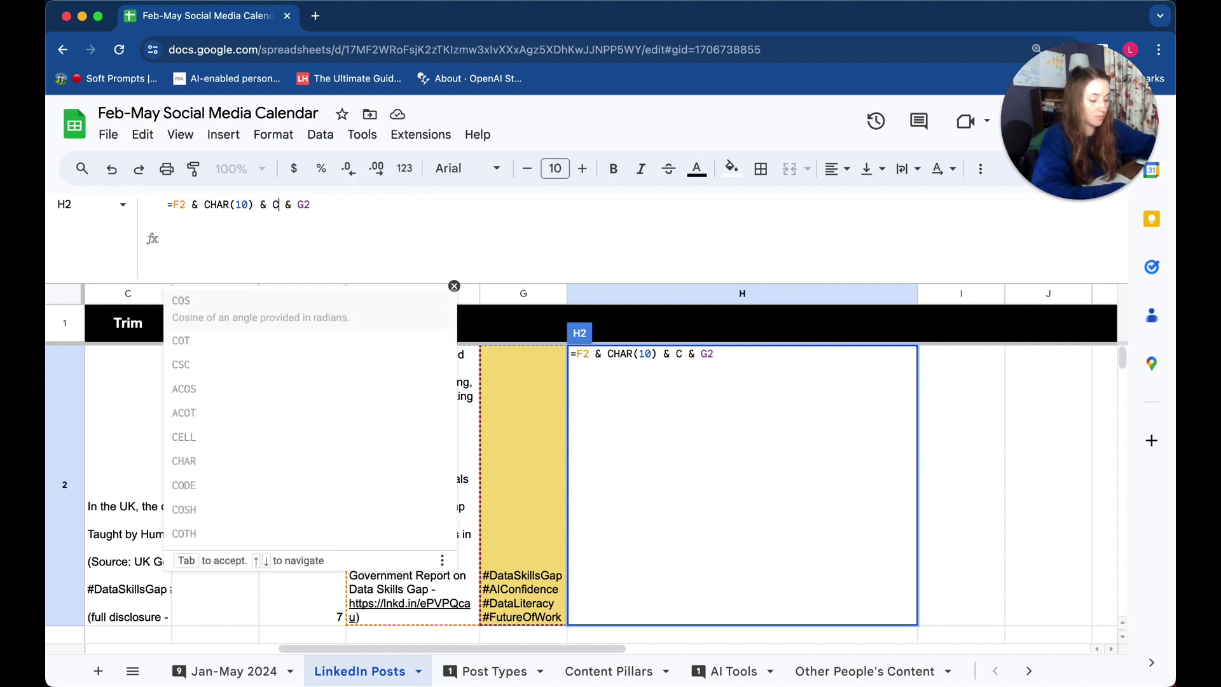
text(10))
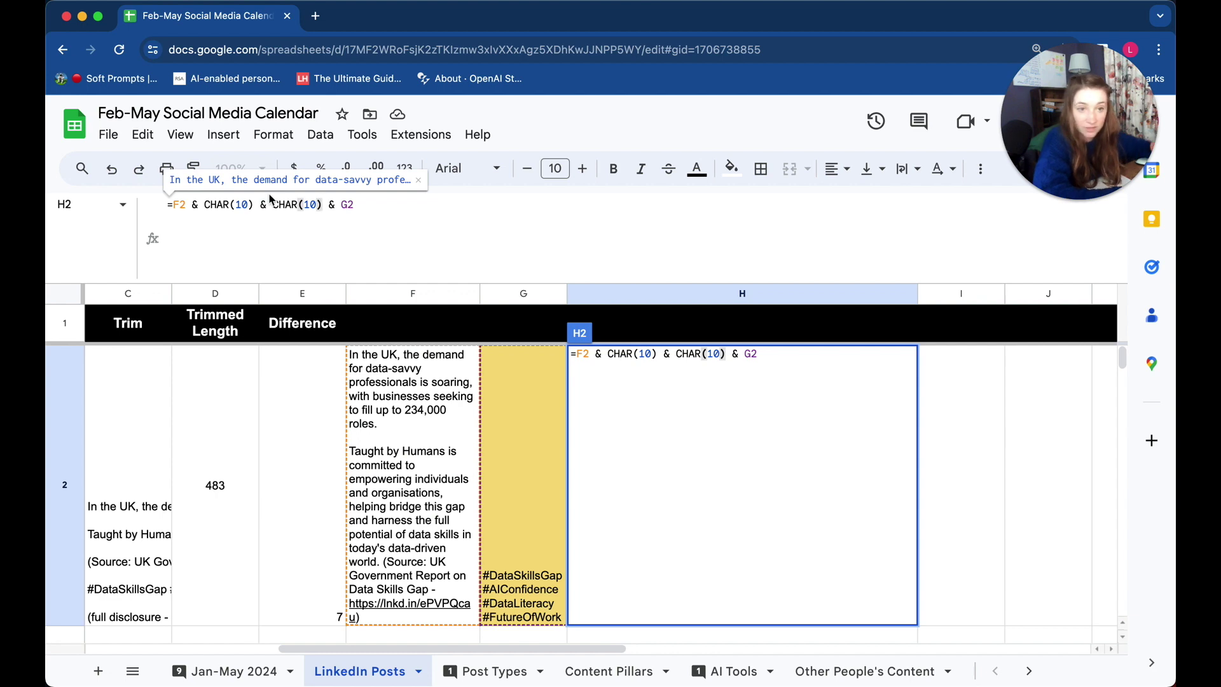
key(Return)
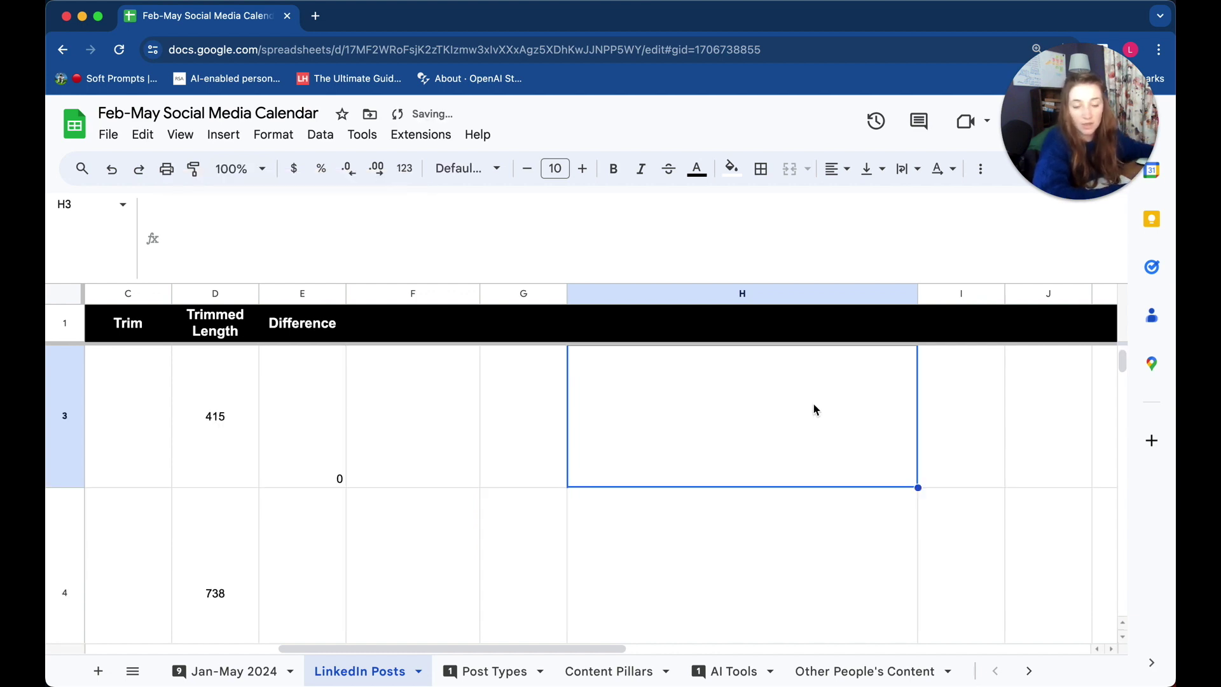
scroll(649, 319, up, 2)
click(625, 618)
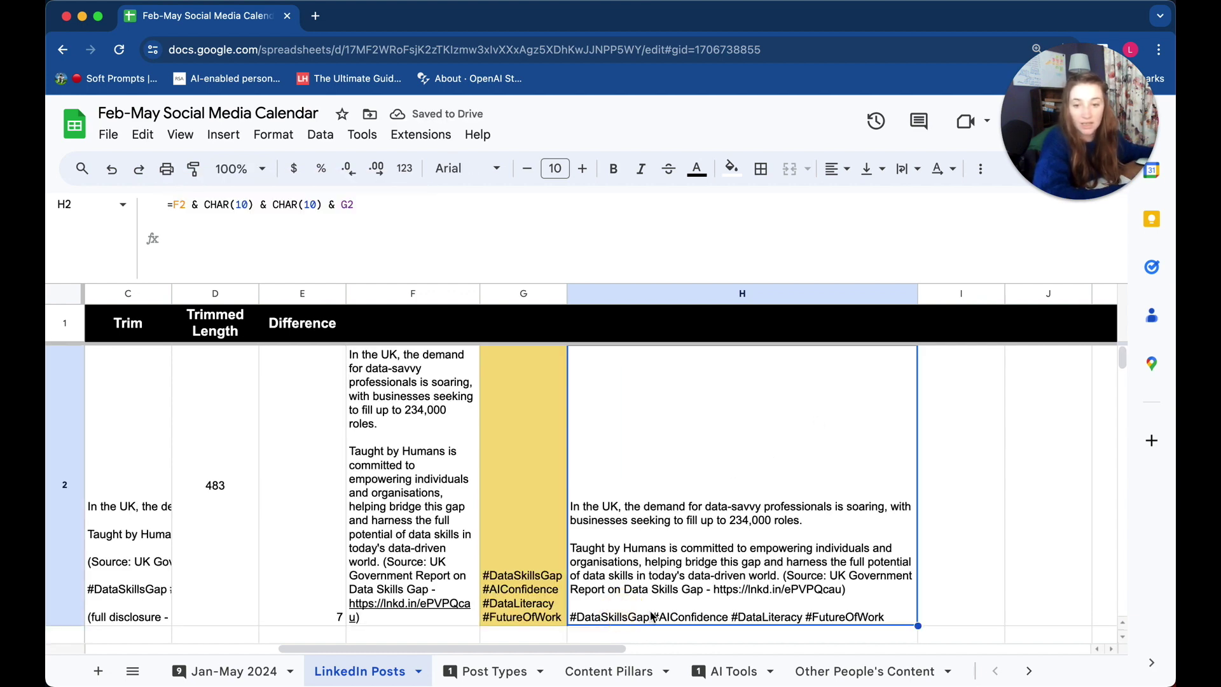
click(175, 205)
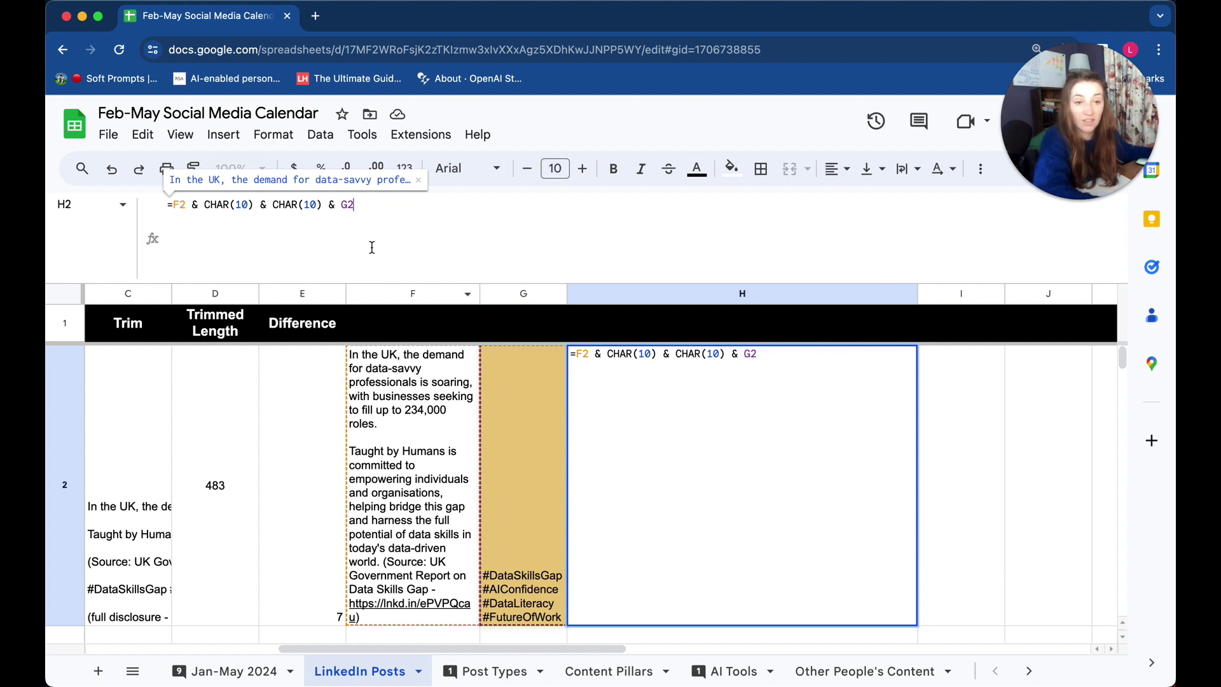
key(super+Tab)
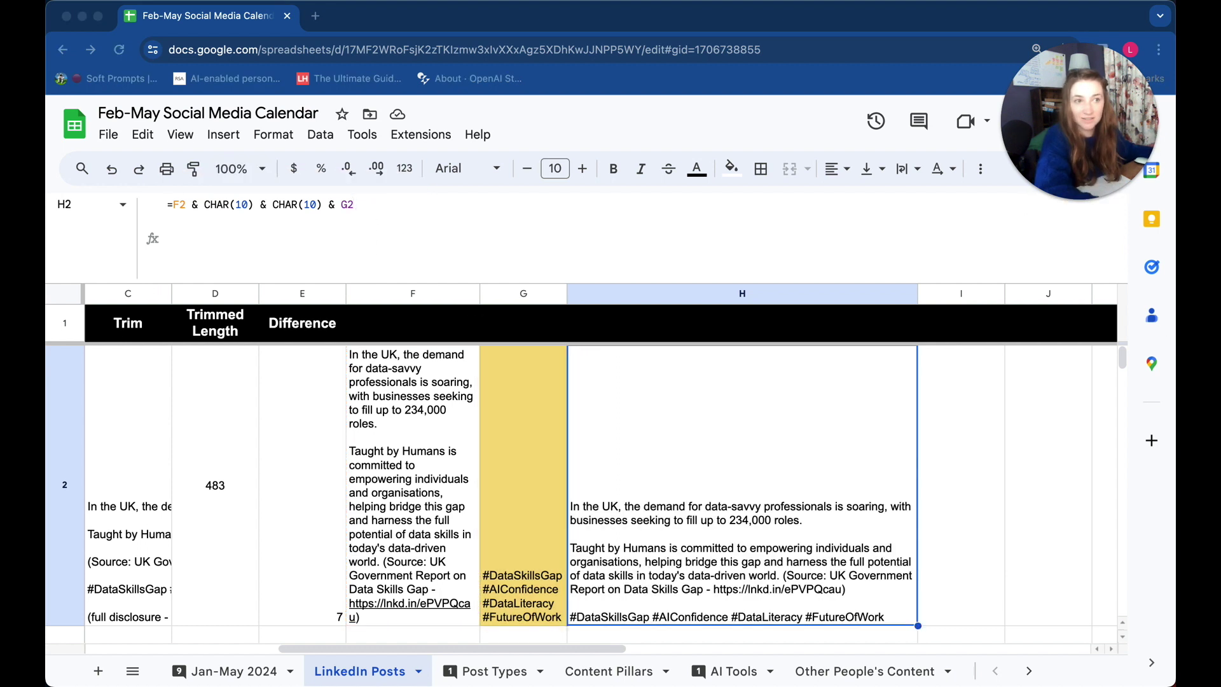